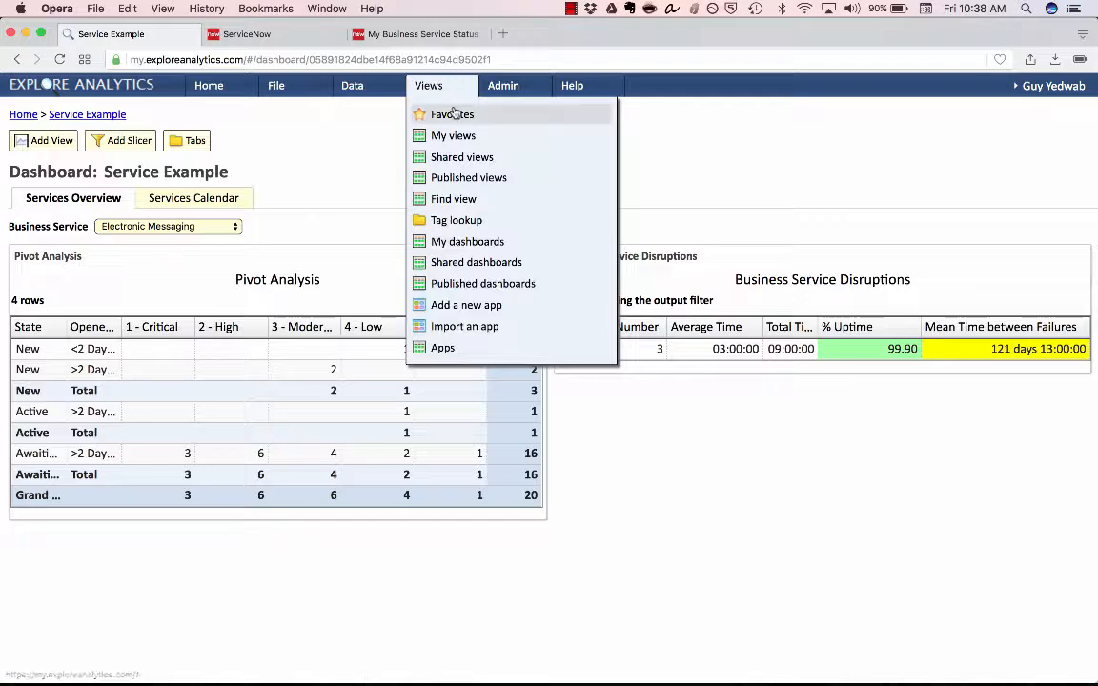
Step: Show the favorites and review the Incidents by Category, Changes by Type, and P1 and Change Calendar views, moving the calendar back two weeks
{"action": "left_click", "coordinate": [450, 113]}
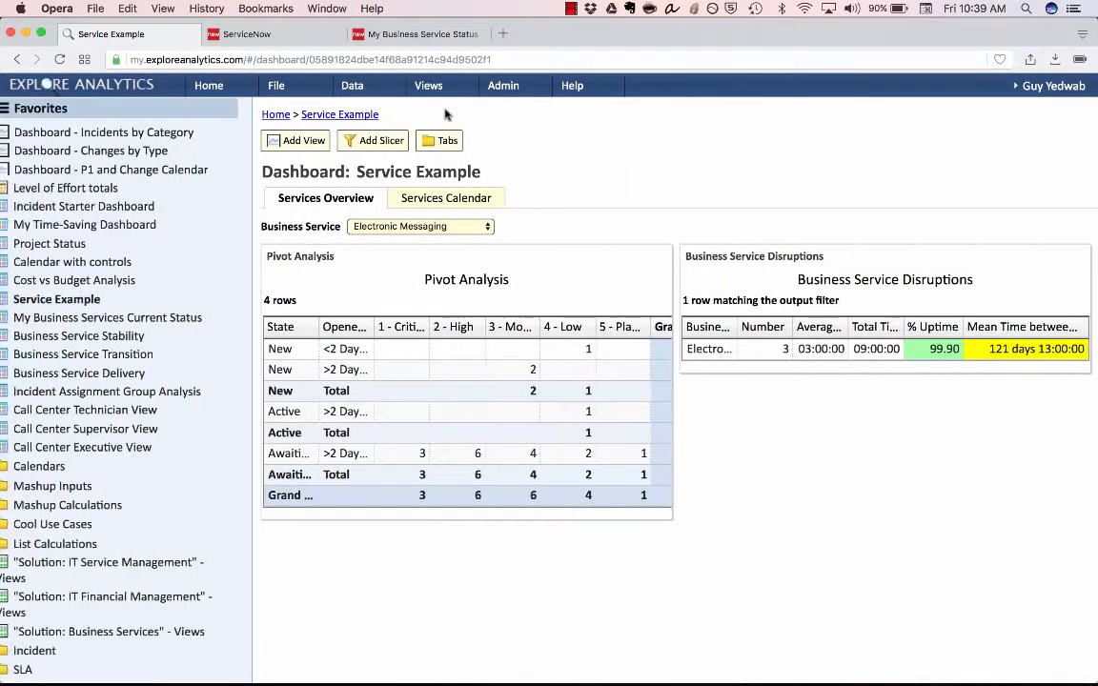
{"action": "left_click", "coordinate": [209, 135]}
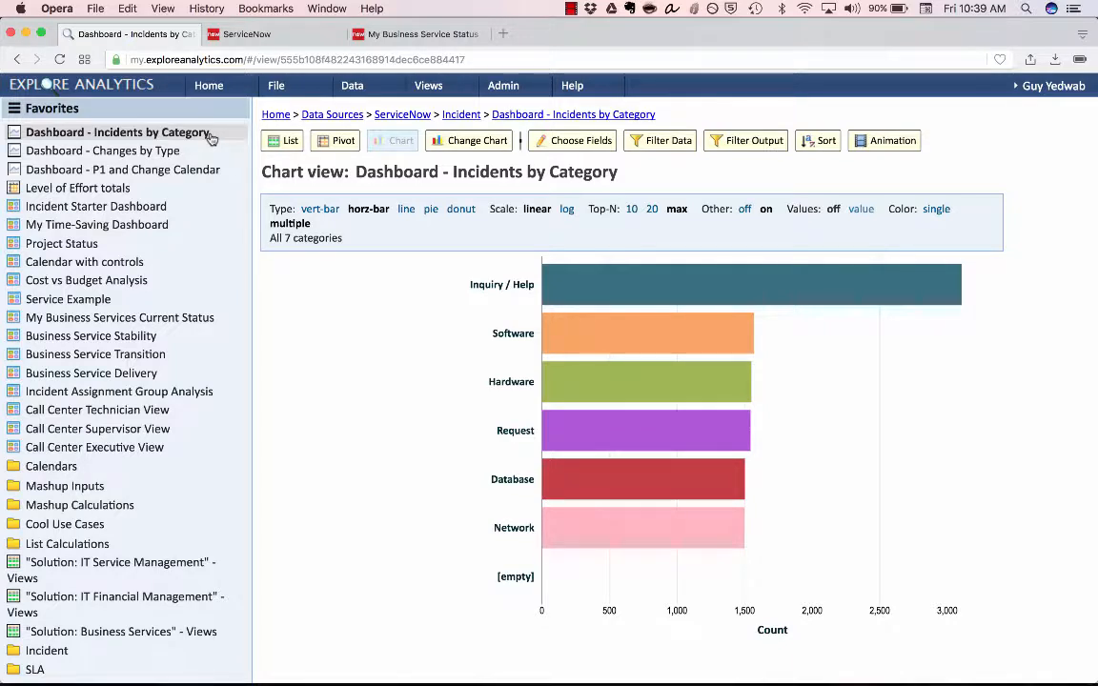
{"action": "left_click", "coordinate": [188, 155]}
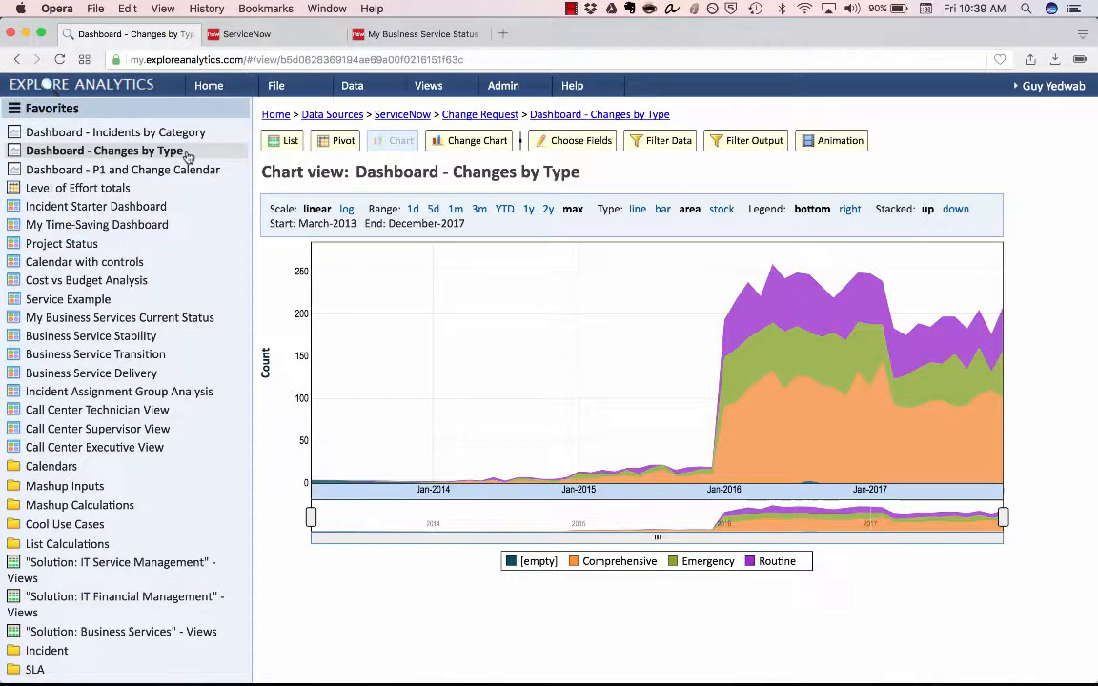
{"action": "left_click", "coordinate": [183, 169]}
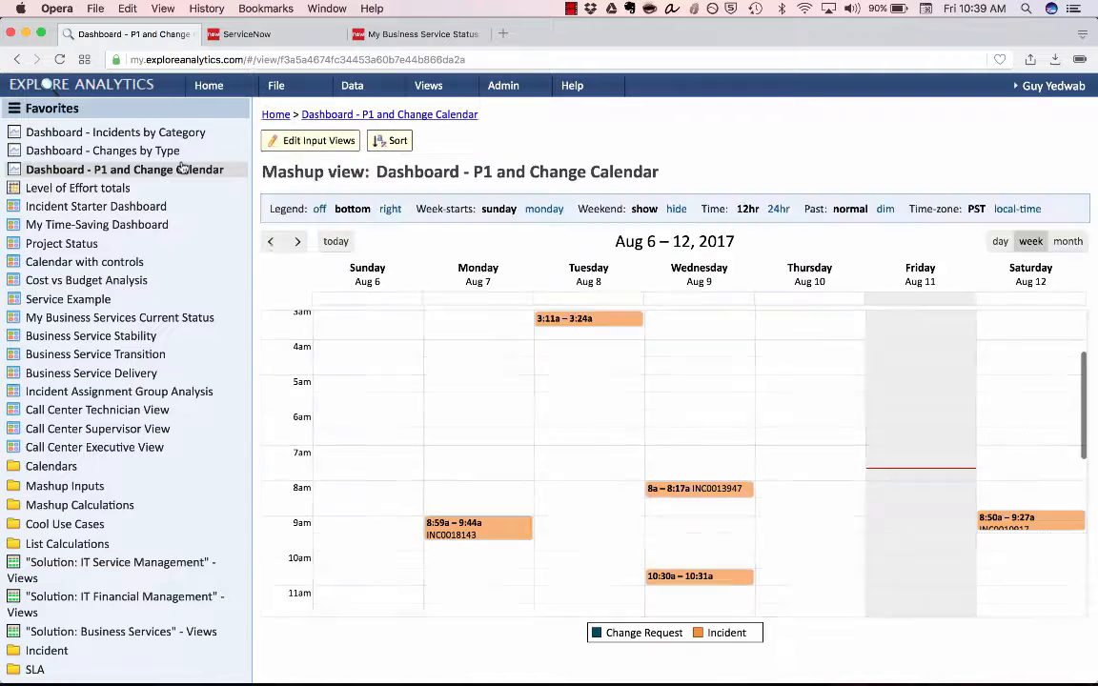
{"action": "left_click", "coordinate": [273, 242]}
{"action": "left_click", "coordinate": [276, 243]}
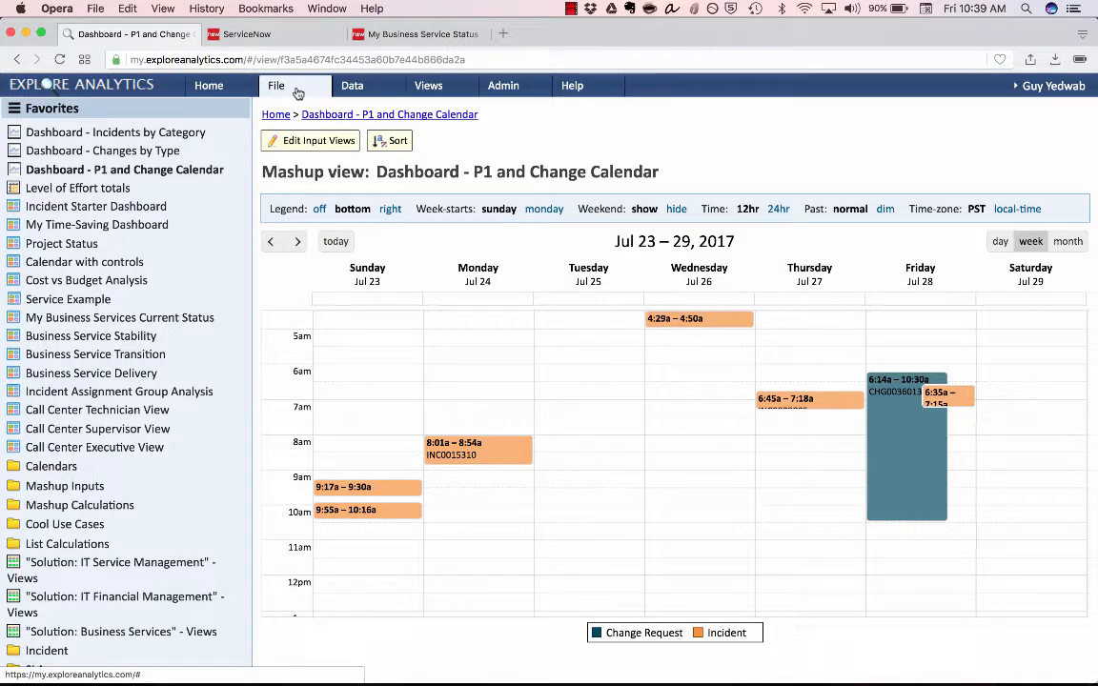
Step: Create a new dashboard named "Our First Dashboard" without adding it to the favorites
{"action": "left_click", "coordinate": [297, 92]}
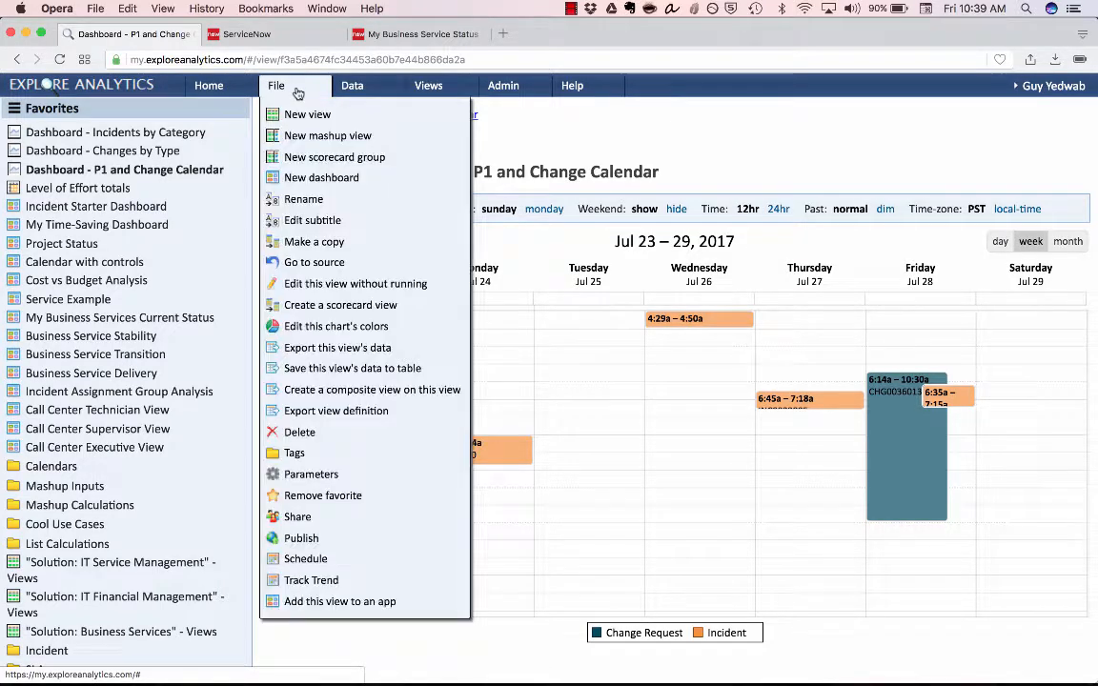
{"action": "left_click", "coordinate": [301, 179]}
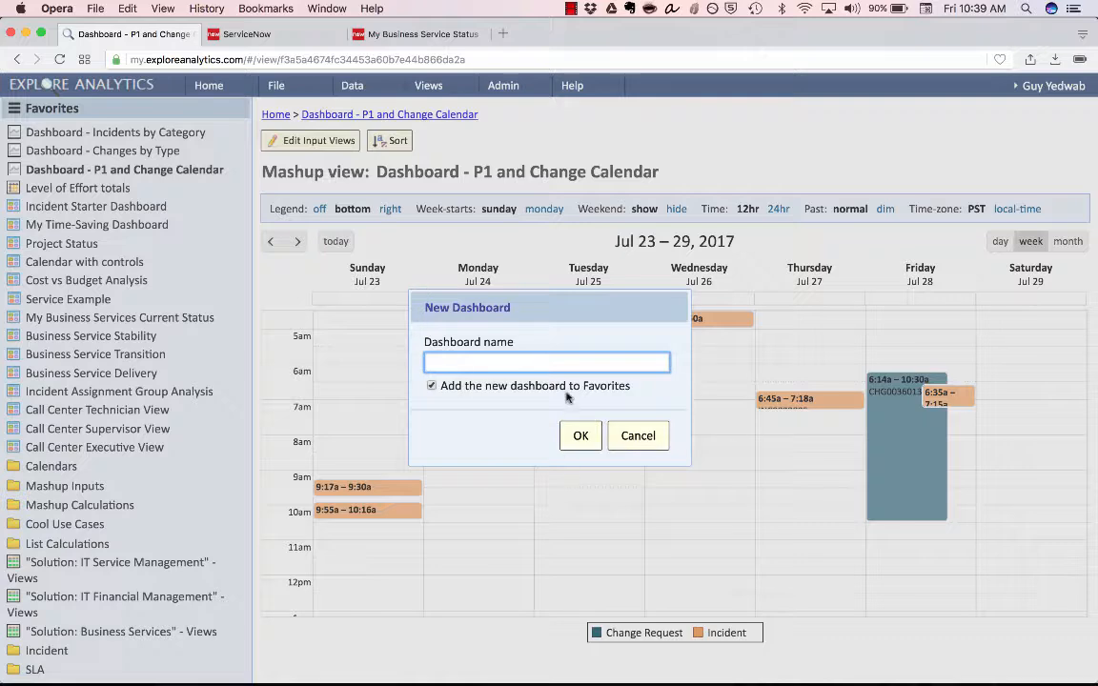
{"action": "left_click", "coordinate": [502, 386]}
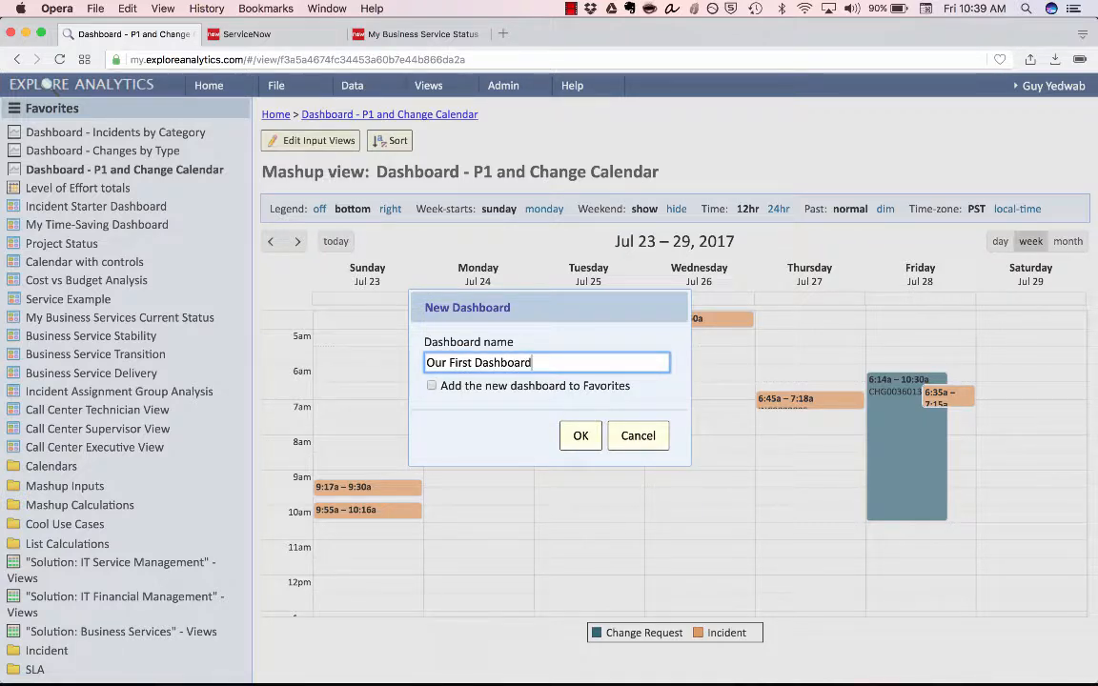
{"action": "key", "text": "Return"}
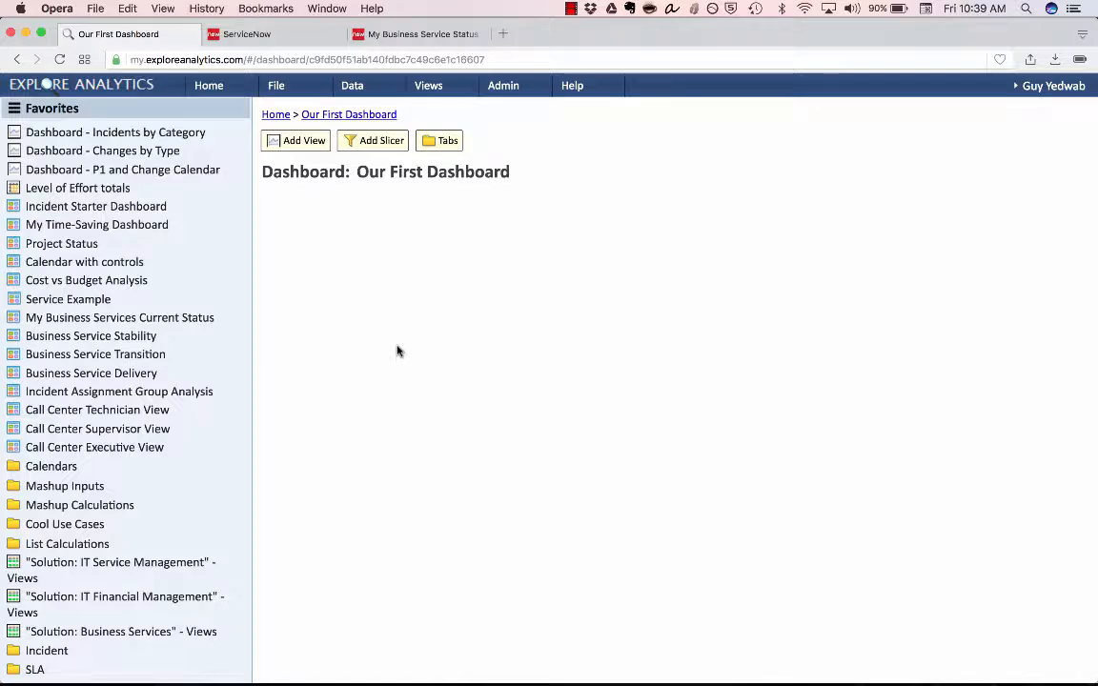
Step: Add the published view "Dashboard - Incidents by Category" to the new dashboard at location left 1
{"action": "left_click", "coordinate": [292, 151]}
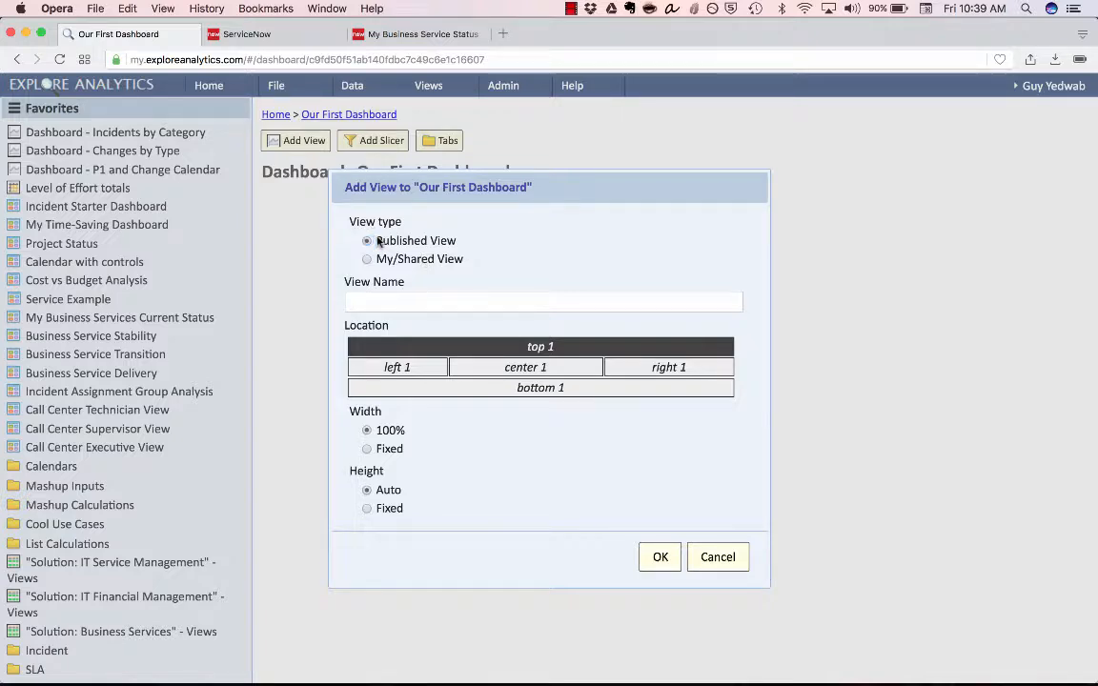
{"action": "left_click_drag", "start_coordinate": [374, 240], "coordinate": [460, 232]}
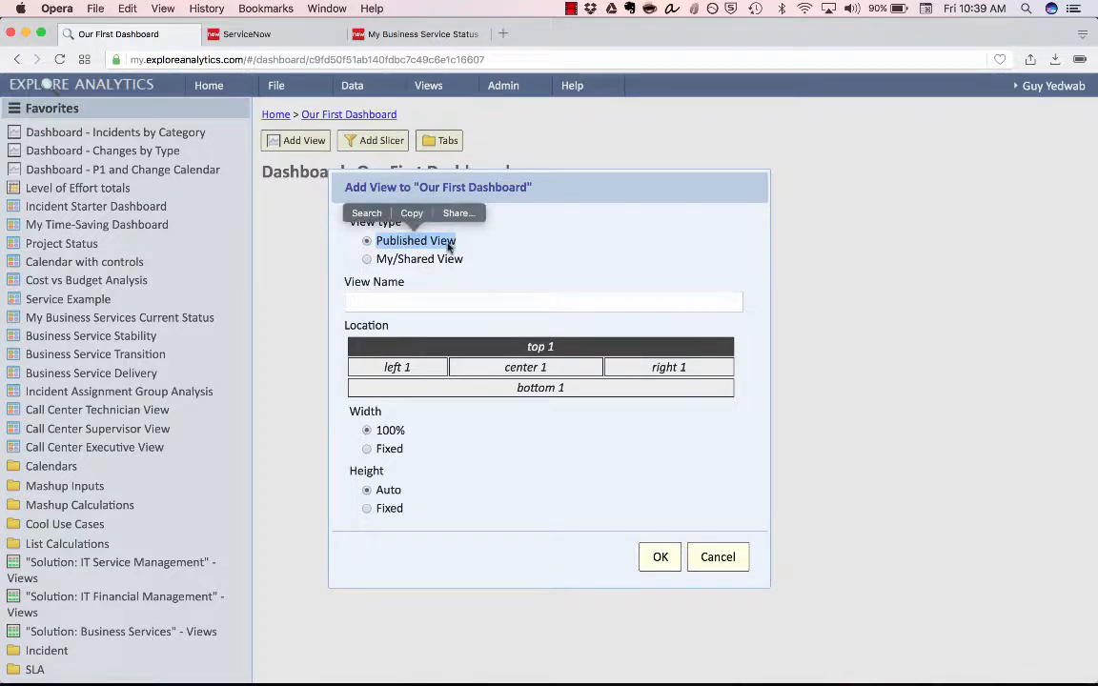
{"action": "left_click", "coordinate": [379, 260]}
{"action": "mouse_move", "coordinate": [378, 262]}
{"action": "left_mouse_down"}
{"action": "mouse_move", "coordinate": [455, 260]}
{"action": "mouse_move", "coordinate": [381, 257]}
{"action": "left_mouse_up"}
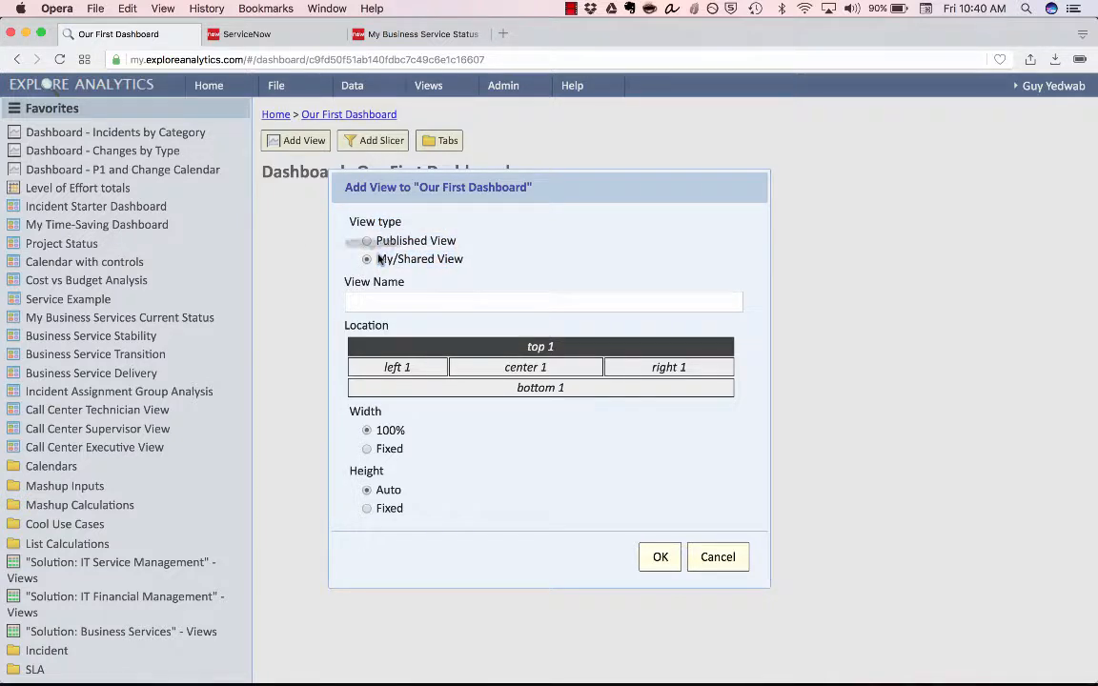
{"action": "left_click", "coordinate": [381, 259]}
{"action": "left_click", "coordinate": [431, 241]}
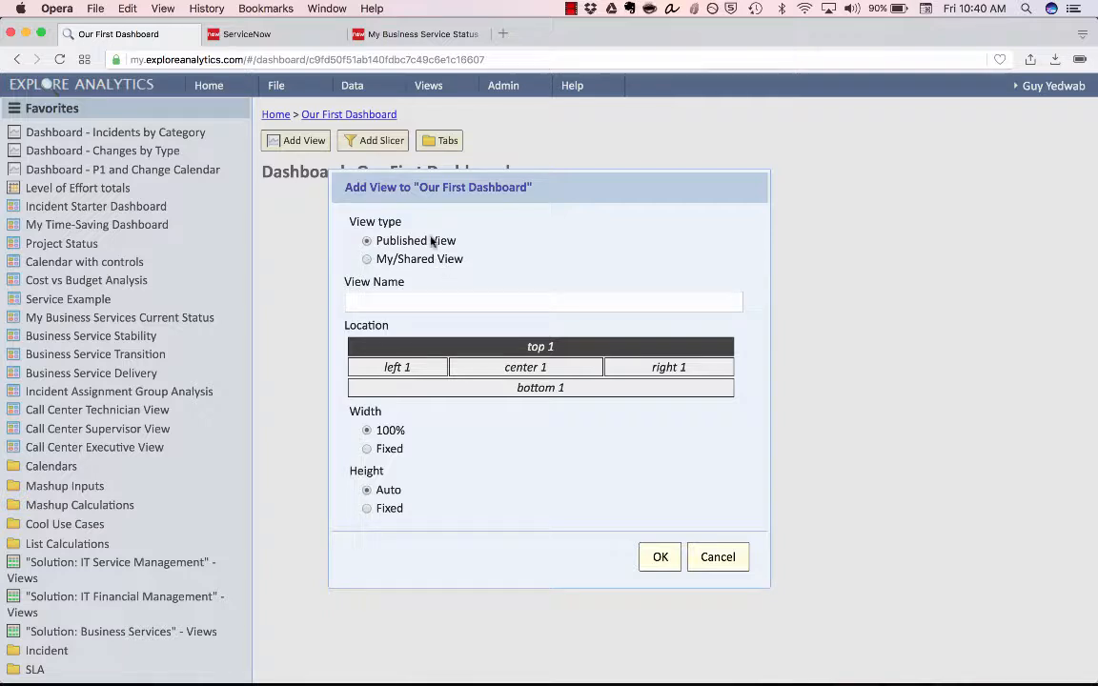
{"action": "left_click", "coordinate": [430, 297]}
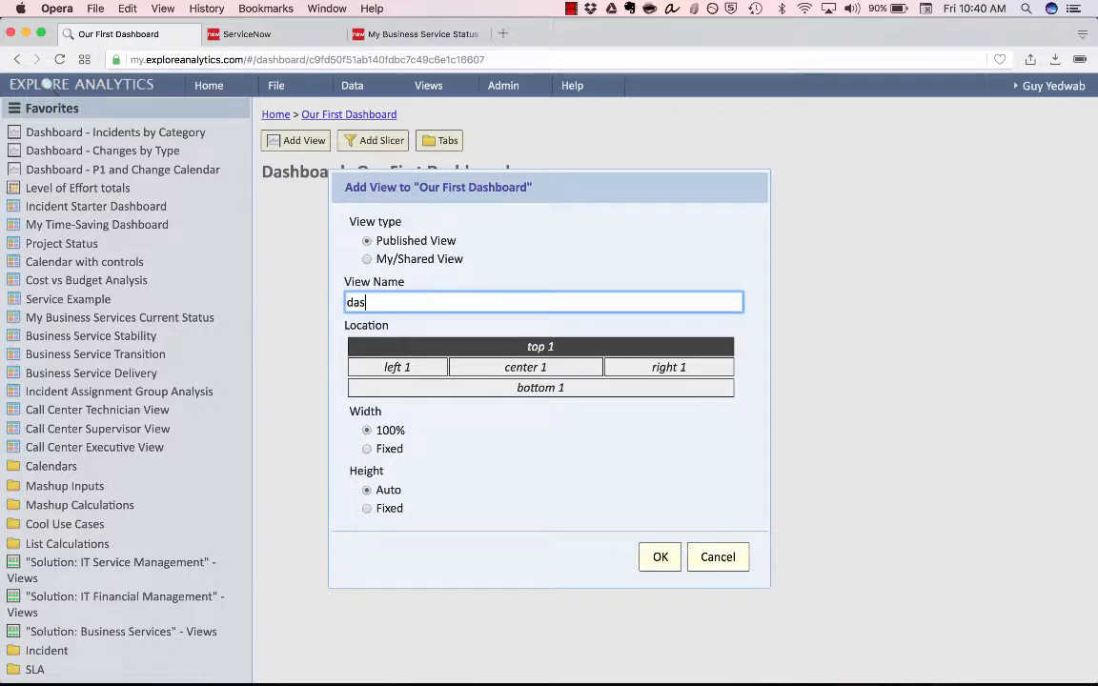
{"action": "type", "text": "dashboard - incide"}
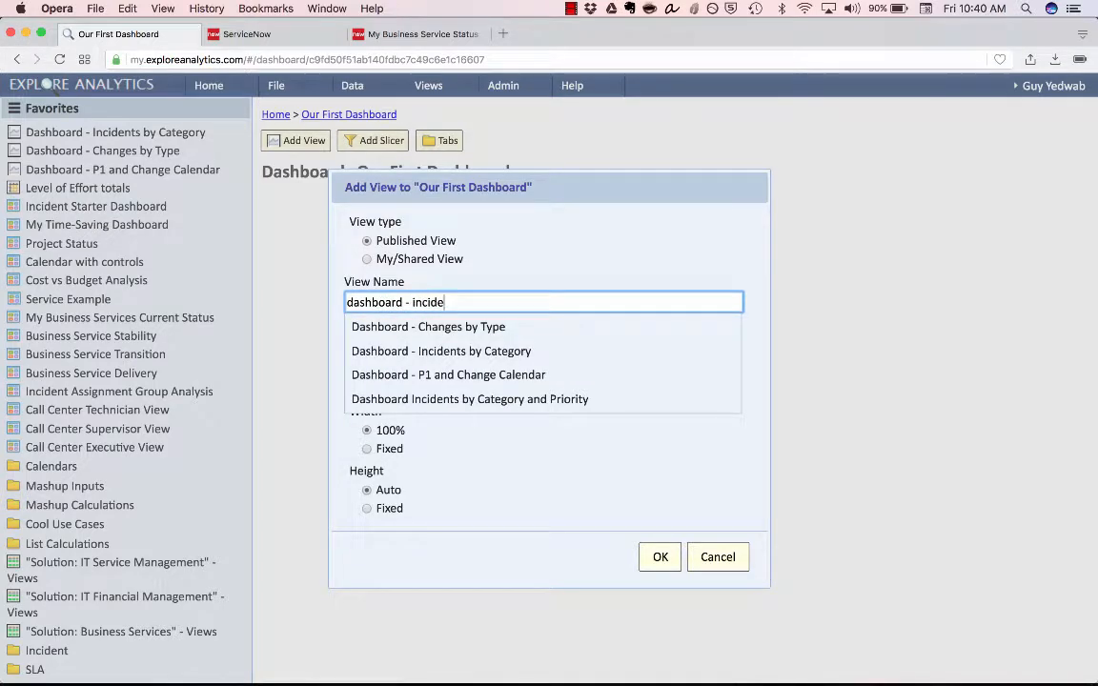
{"action": "left_click", "coordinate": [436, 332]}
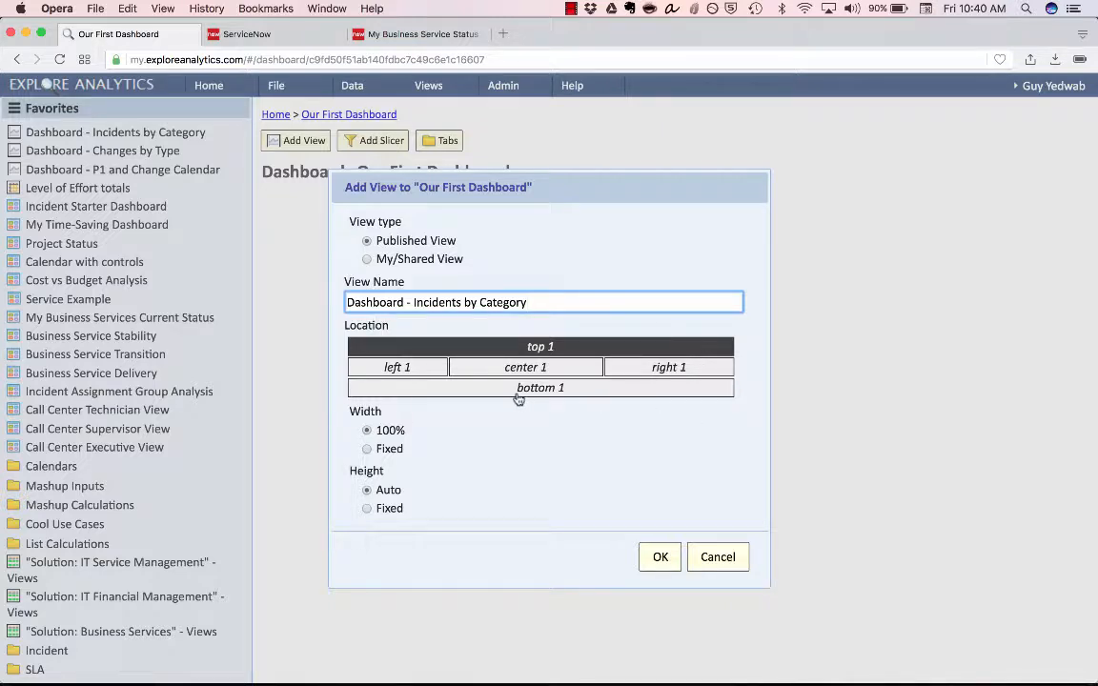
{"action": "left_click", "coordinate": [407, 369]}
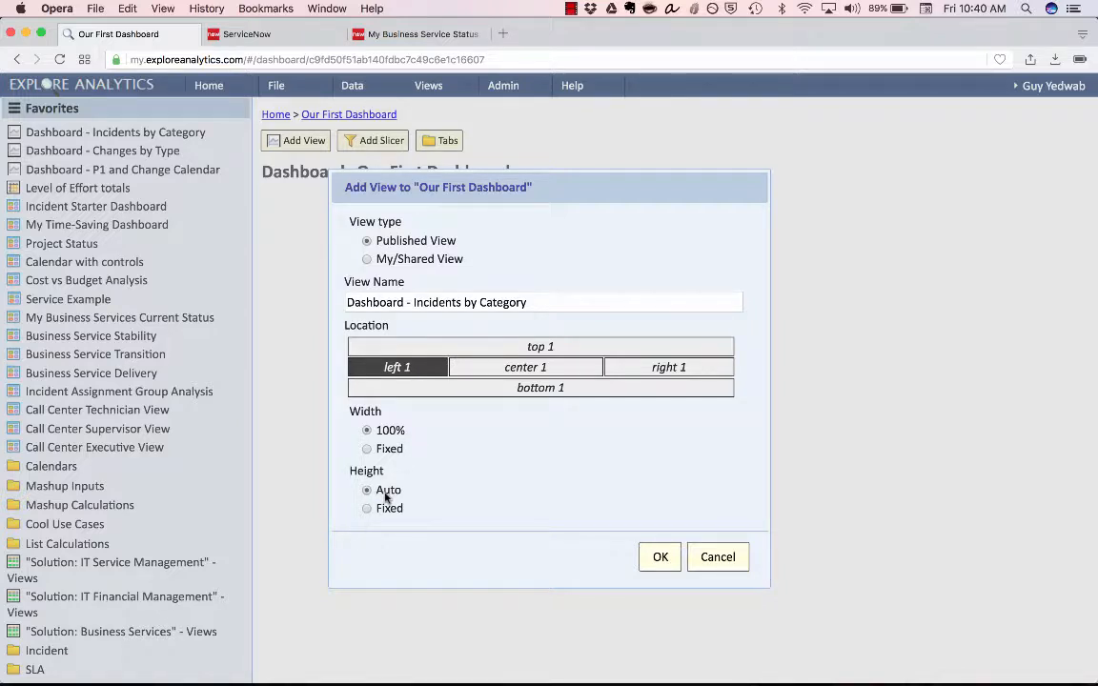
{"action": "left_click", "coordinate": [673, 557]}
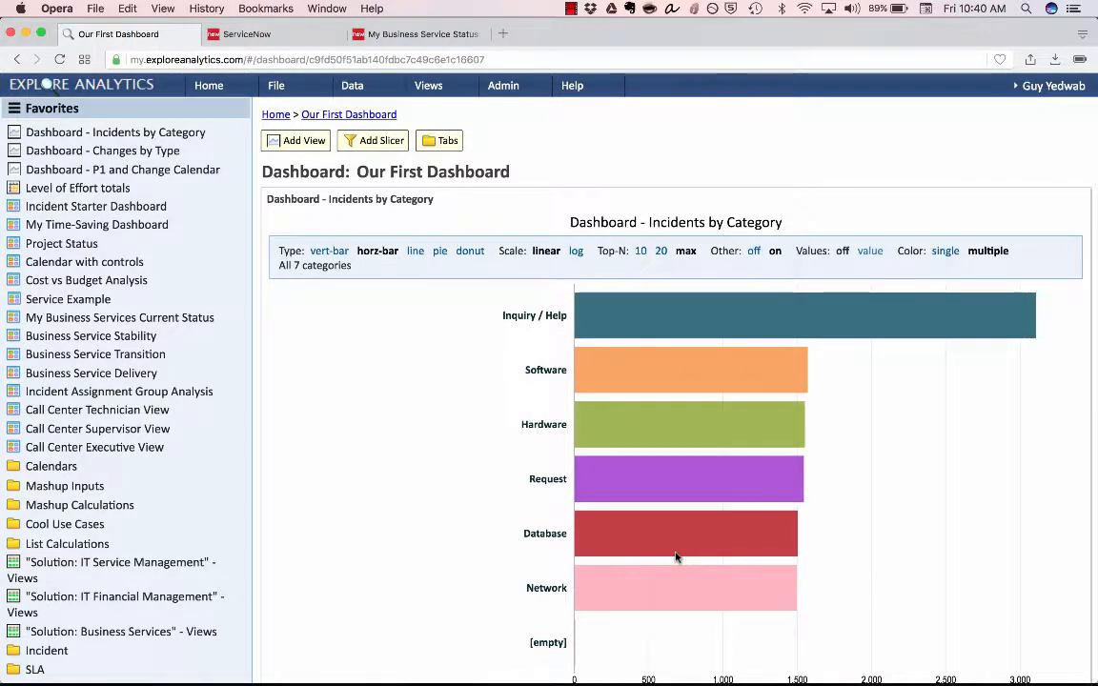
Step: Add the published view "Dashboard - Changes by Type" to the dashboard at location center 1
{"action": "mouse_move", "coordinate": [320, 395]}
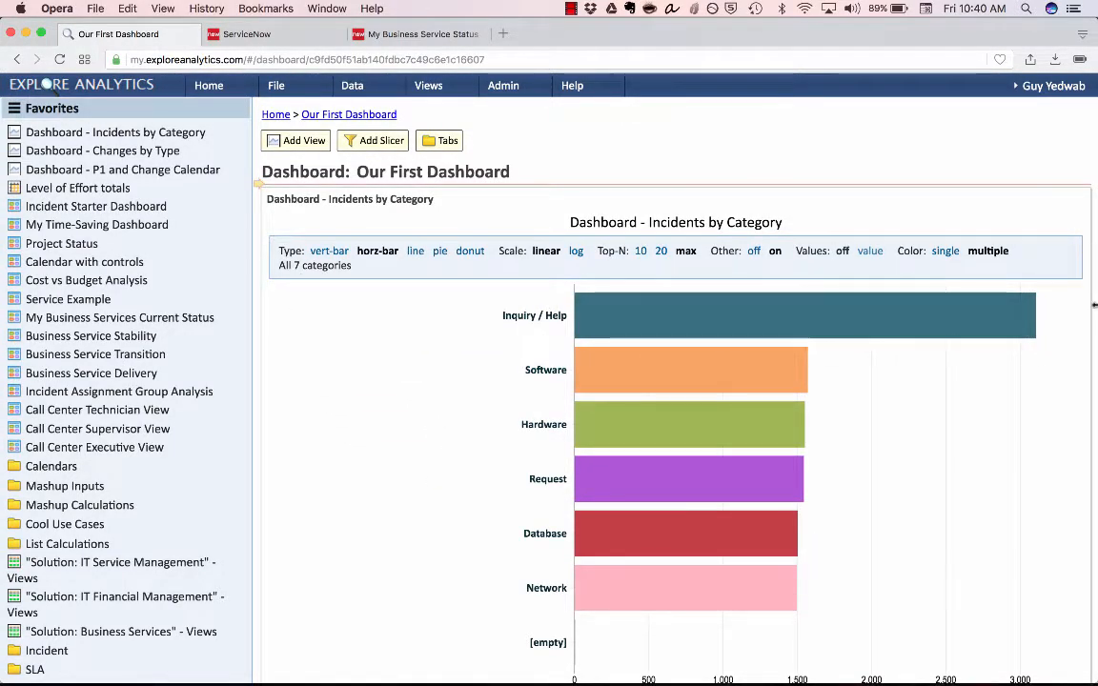
{"action": "mouse_move", "coordinate": [1090, 313]}
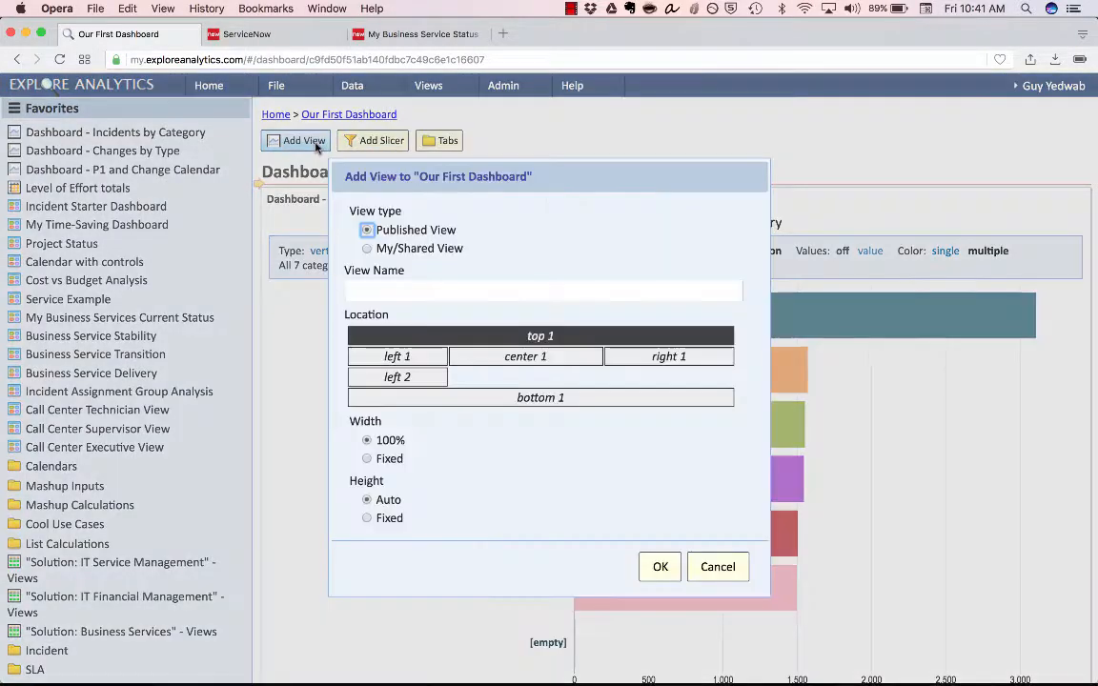
{"action": "left_click", "coordinate": [313, 142]}
{"action": "left_click", "coordinate": [496, 357]}
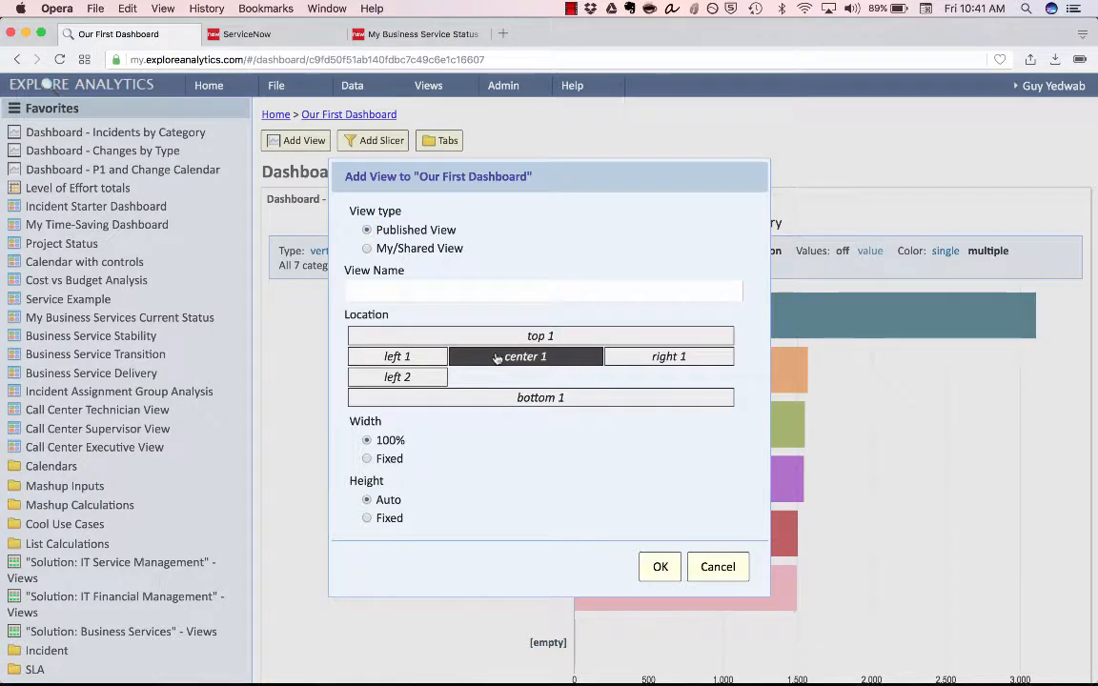
{"action": "left_click", "coordinate": [466, 293]}
{"action": "type", "text": "dashbo"}
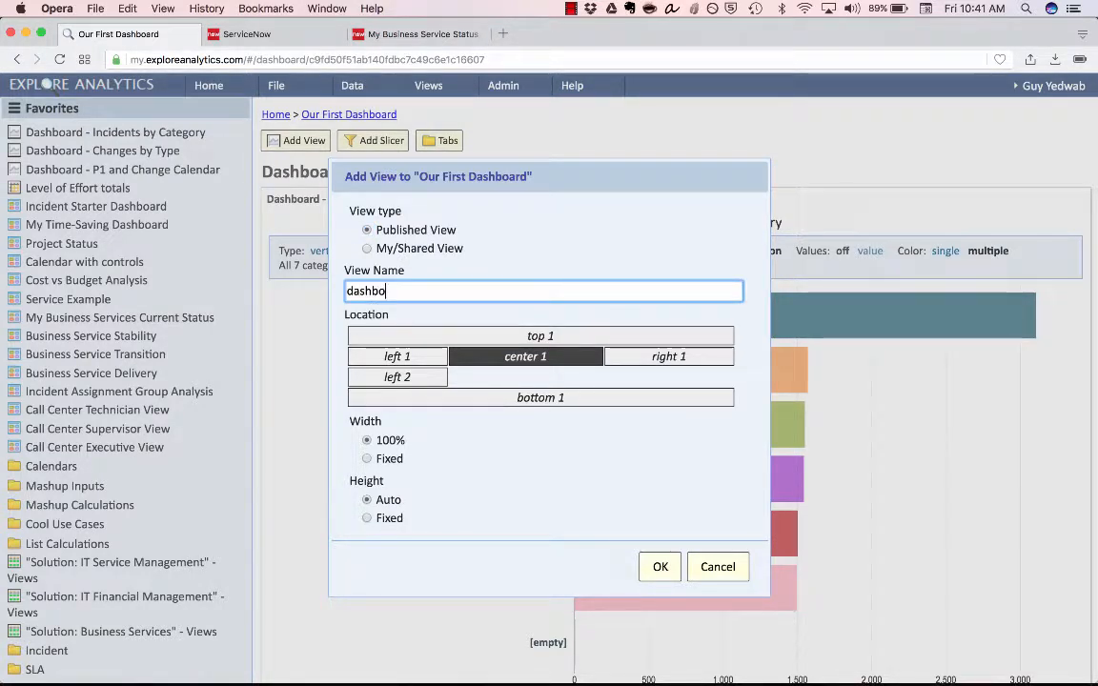
{"action": "left_click", "coordinate": [490, 315]}
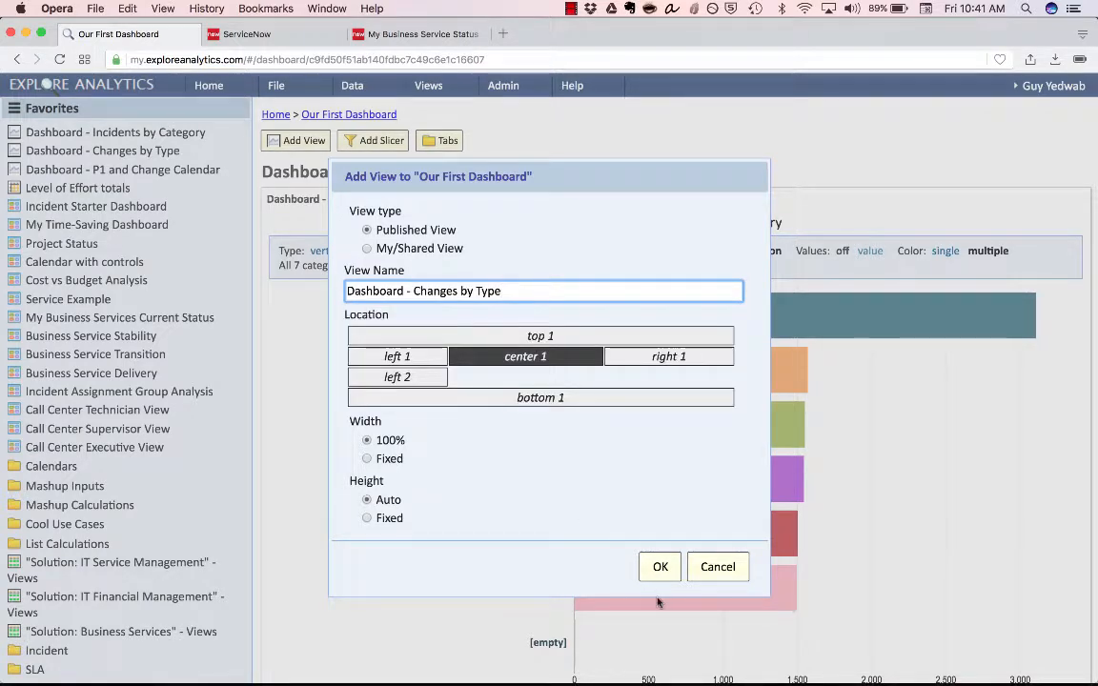
{"action": "left_click", "coordinate": [659, 569]}
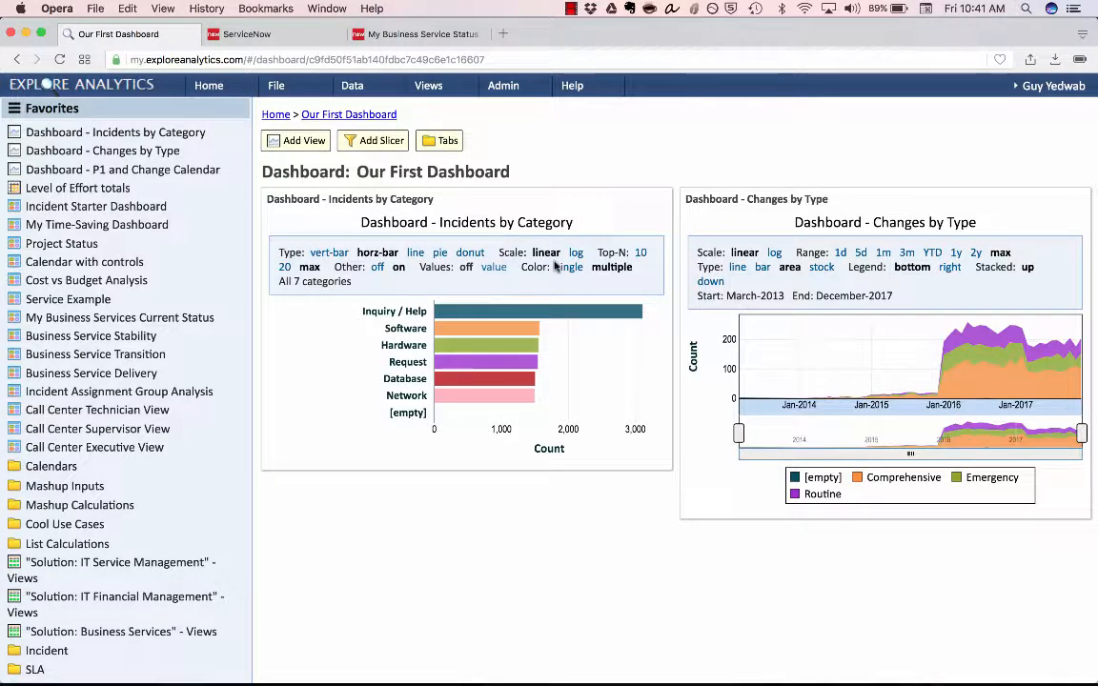
Step: Hide the favorites list so the dashboard uses the full page width
{"action": "mouse_move", "coordinate": [741, 369]}
{"action": "mouse_move", "coordinate": [1091, 677]}
{"action": "left_mouse_down"}
{"action": "mouse_move", "coordinate": [992, 436]}
{"action": "mouse_move", "coordinate": [699, 580]}
{"action": "mouse_move", "coordinate": [627, 572]}
{"action": "mouse_move", "coordinate": [629, 645]}
{"action": "mouse_move", "coordinate": [542, 672]}
{"action": "mouse_move", "coordinate": [1094, 678]}
{"action": "left_mouse_up"}
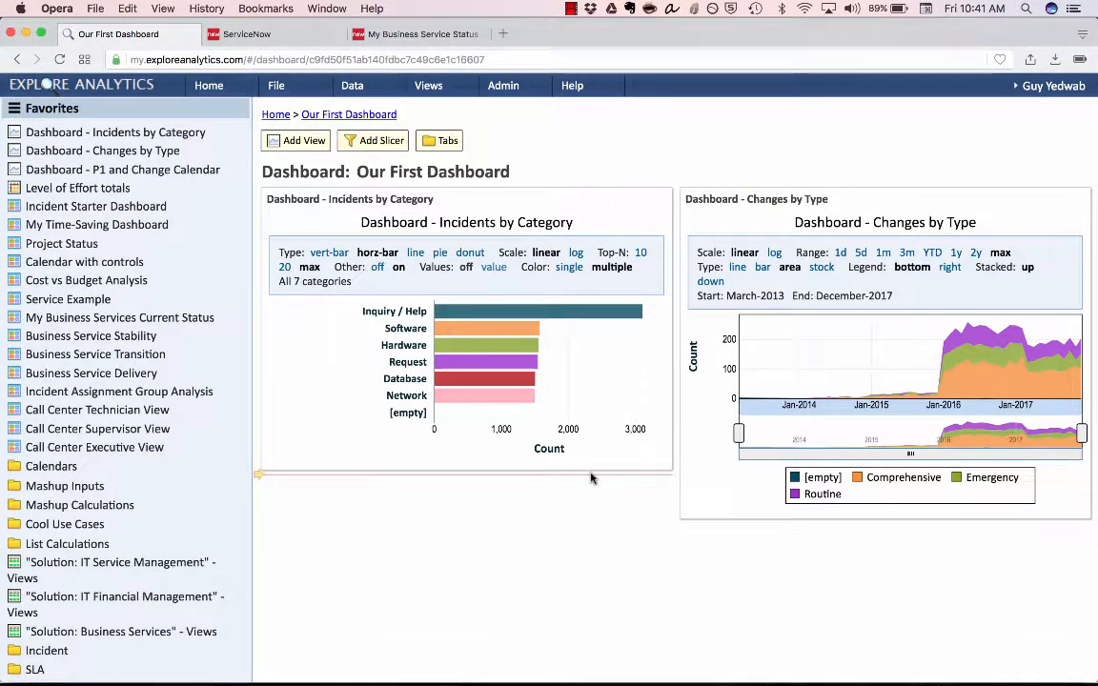
{"action": "left_click", "coordinate": [219, 105]}
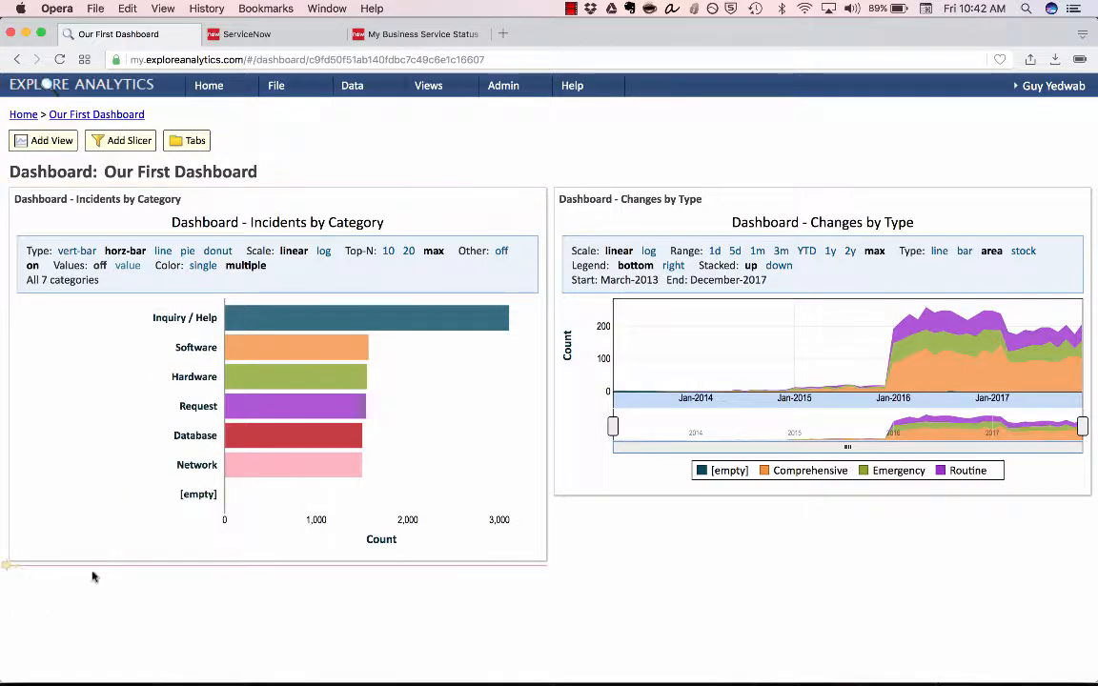
Step: Add the published view "Dashboard - P1 and Change Calendar" below the two charts at location bottom 1
{"action": "left_click", "coordinate": [9, 572]}
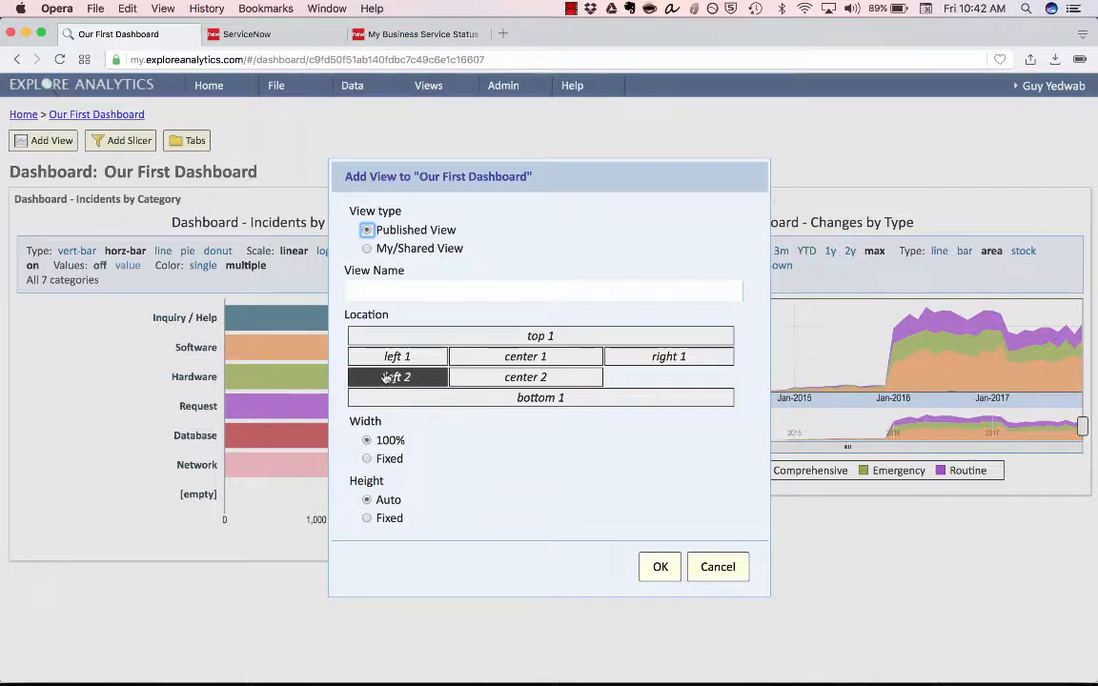
{"action": "left_click", "coordinate": [437, 290]}
{"action": "type", "text": "dash"}
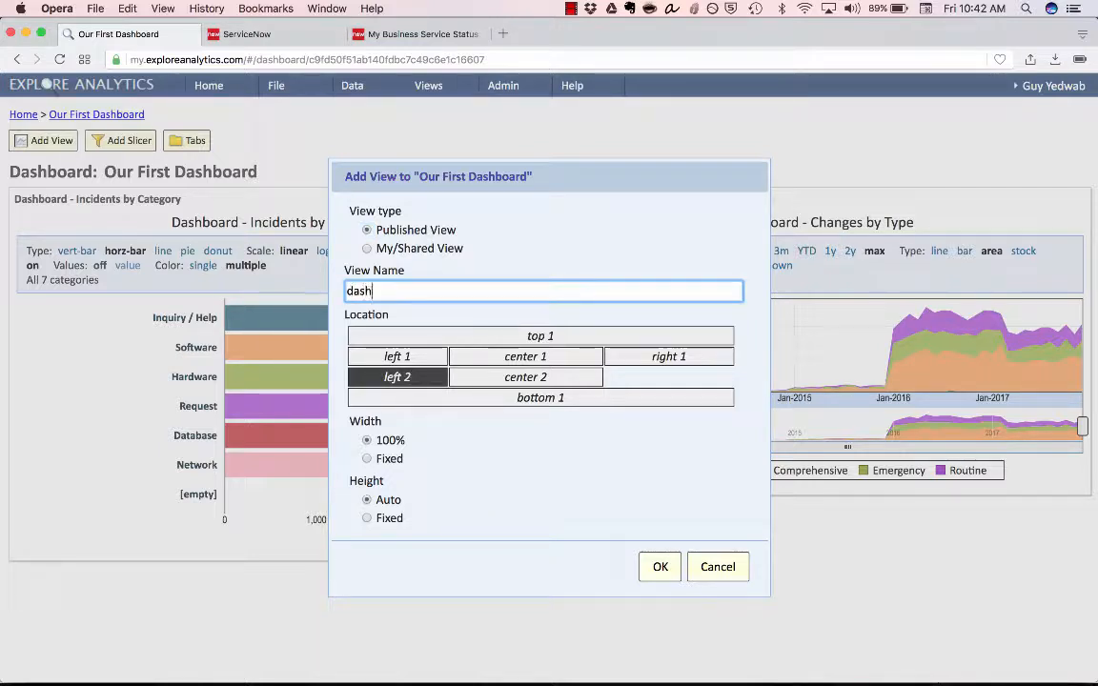
{"action": "type", "text": "board - P1 and Change Calendar"}
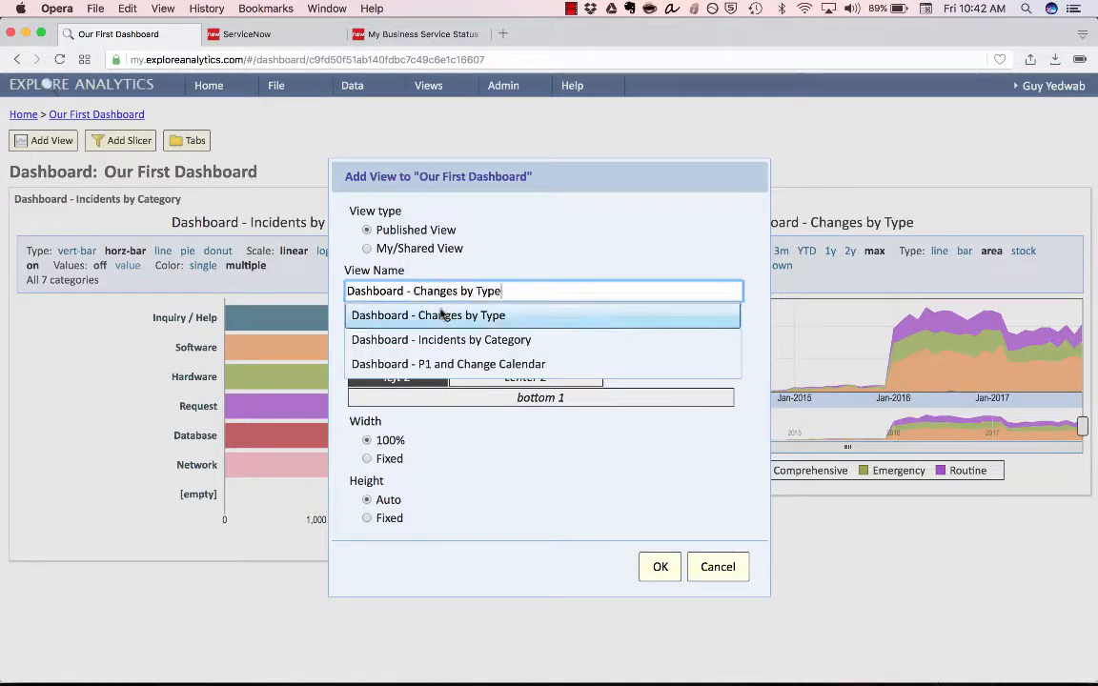
{"action": "left_click", "coordinate": [437, 363]}
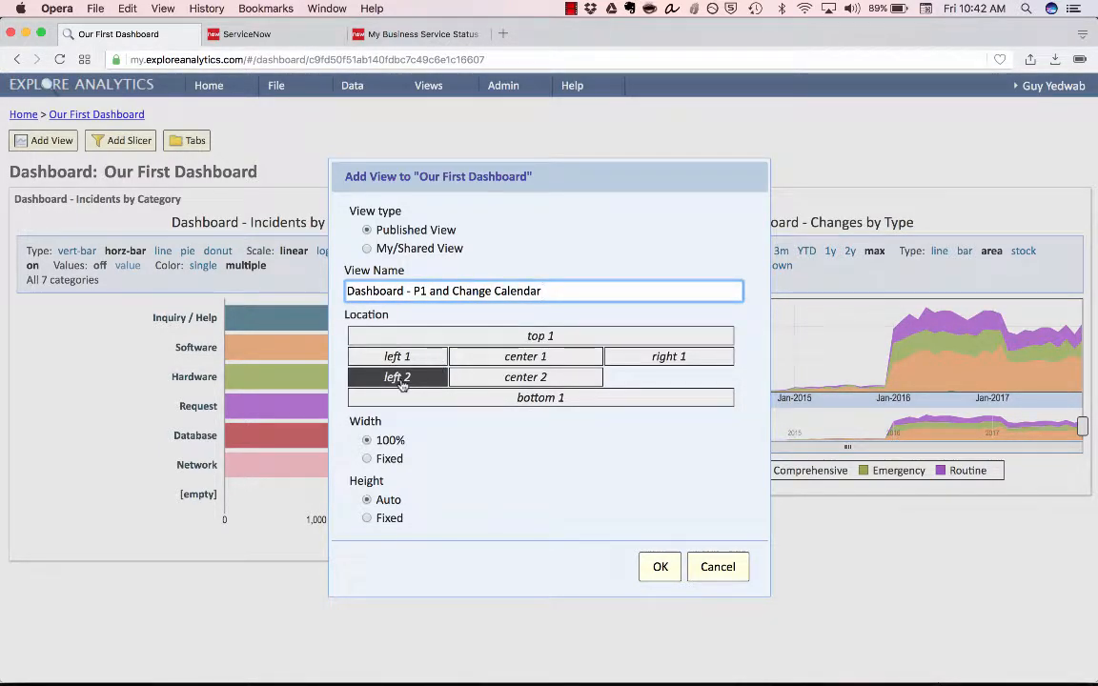
{"action": "left_click", "coordinate": [545, 400]}
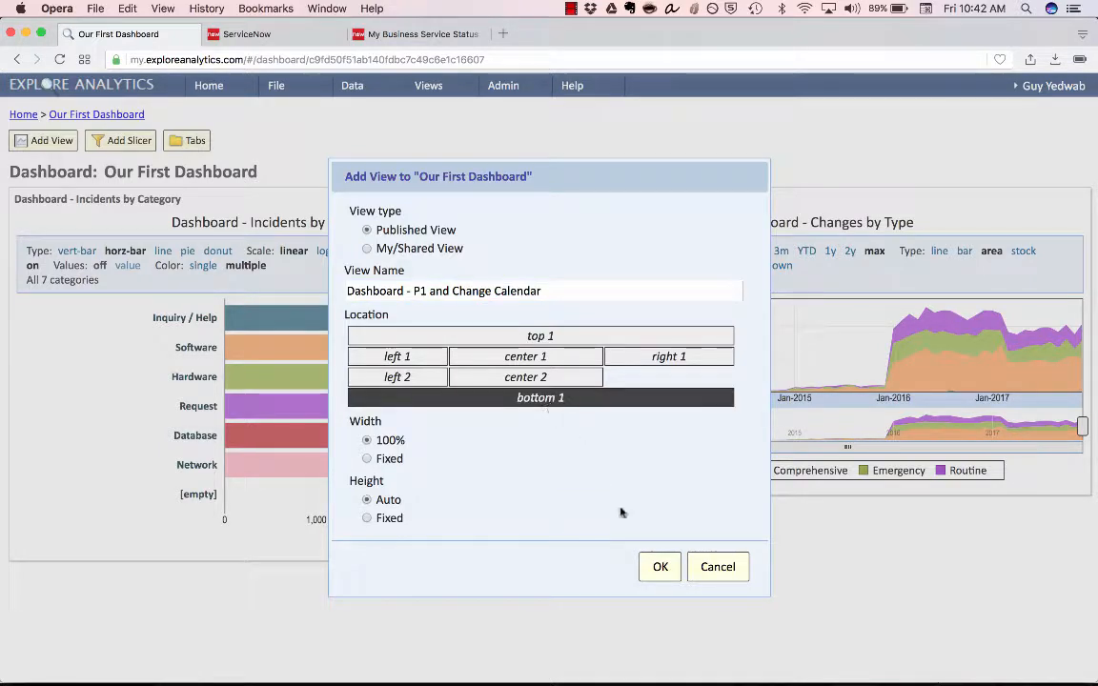
{"action": "left_click", "coordinate": [643, 569]}
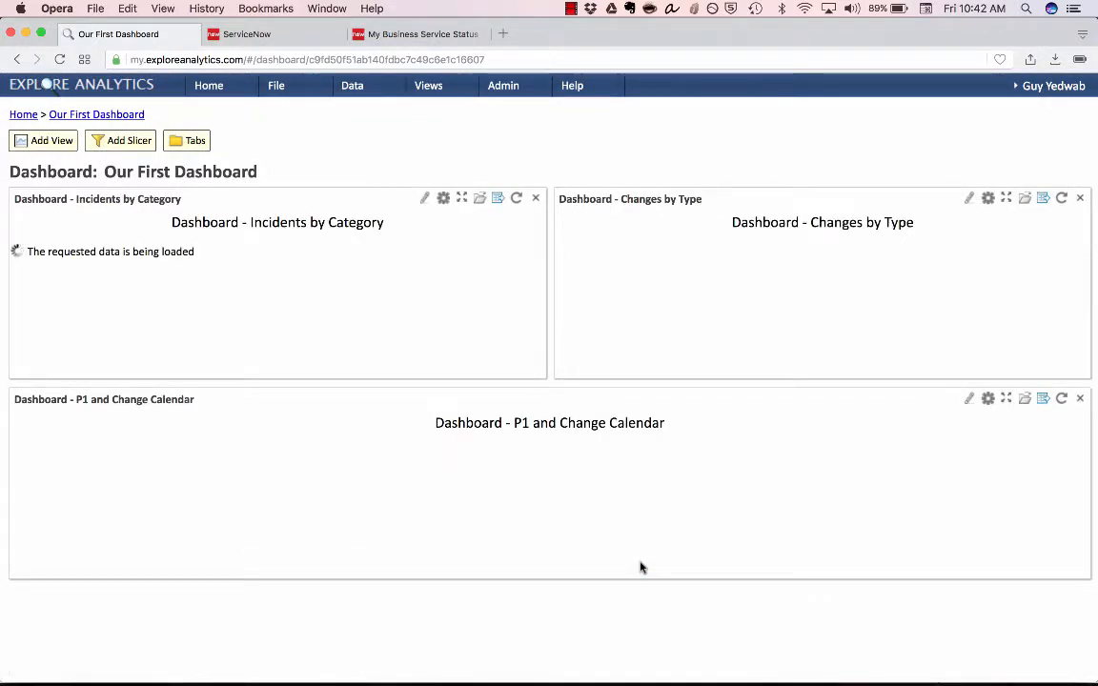
{"action": "scroll", "coordinate": [529, 360], "scroll_direction": "down", "scroll_amount": 2}
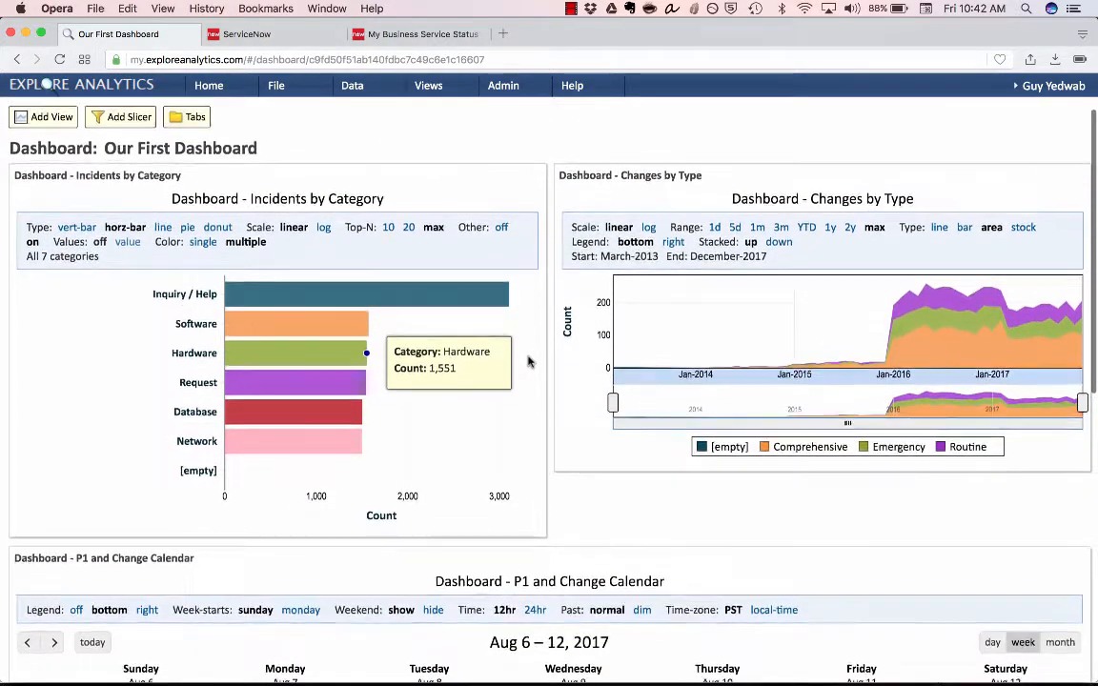
{"action": "scroll", "coordinate": [529, 361], "scroll_direction": "down", "scroll_amount": 1}
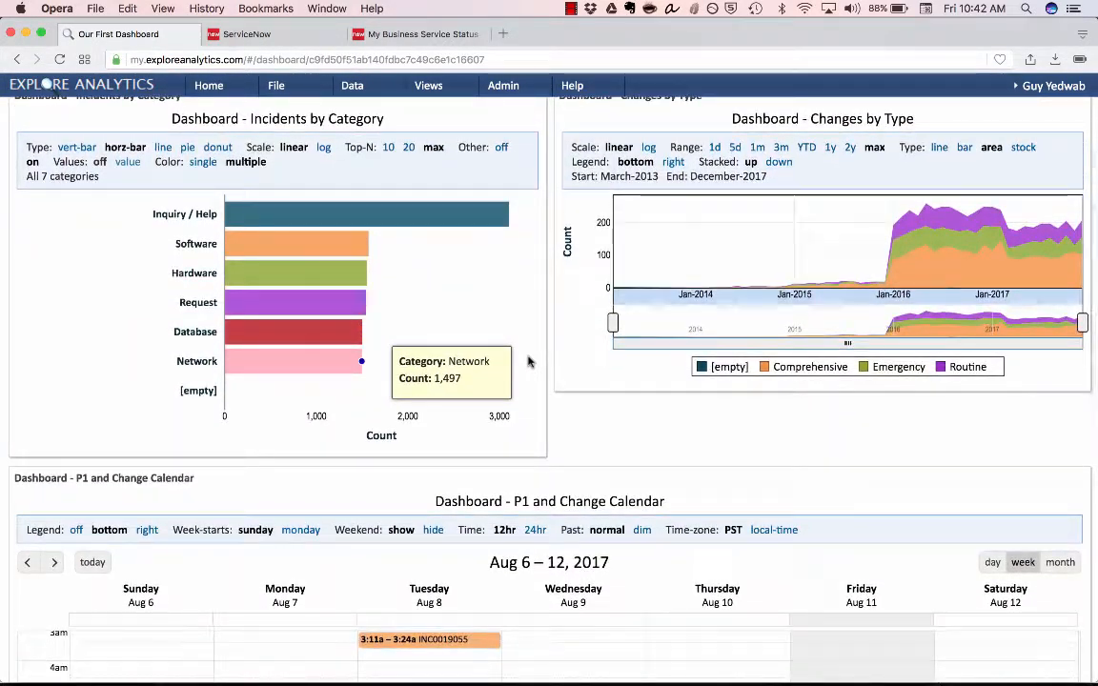
{"action": "scroll", "coordinate": [583, 456], "scroll_direction": "up", "scroll_amount": 2}
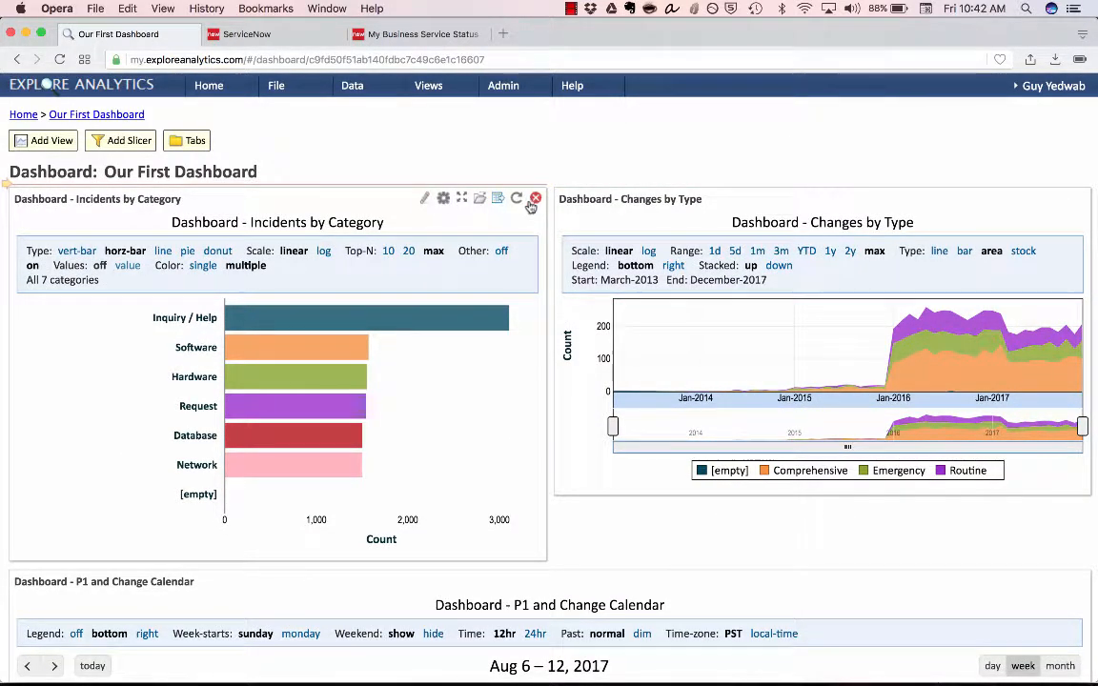
Step: Move the "Dashboard - Incidents by Category" view to location right 1, keeping its title and sizing
{"action": "left_click", "coordinate": [443, 199]}
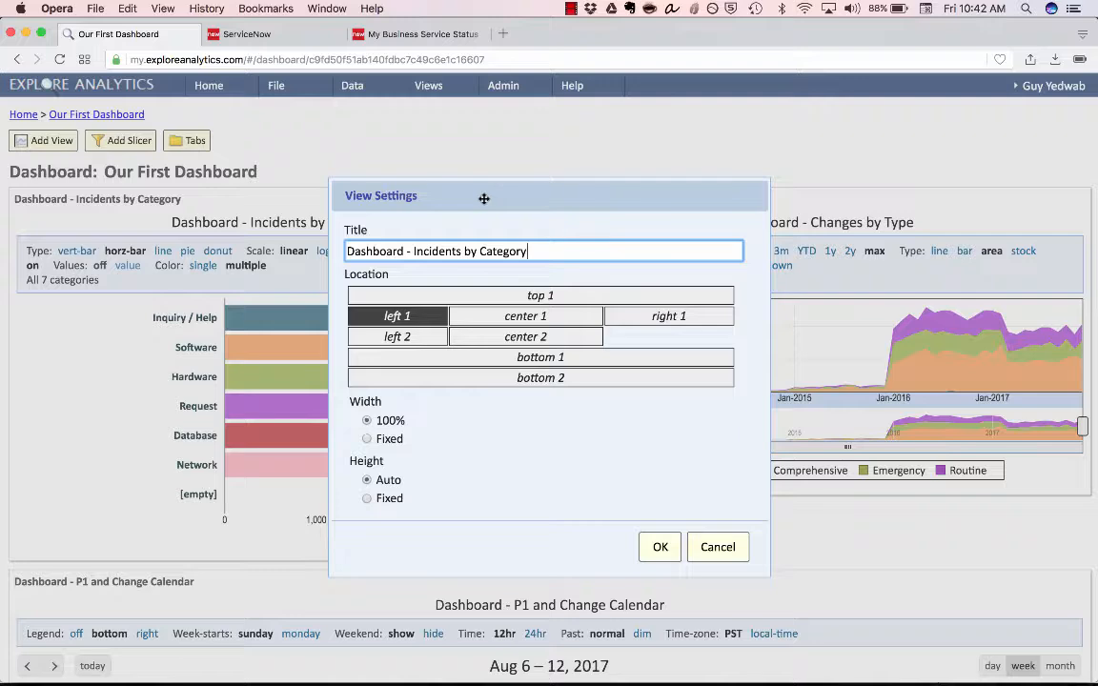
{"action": "left_click", "coordinate": [668, 315]}
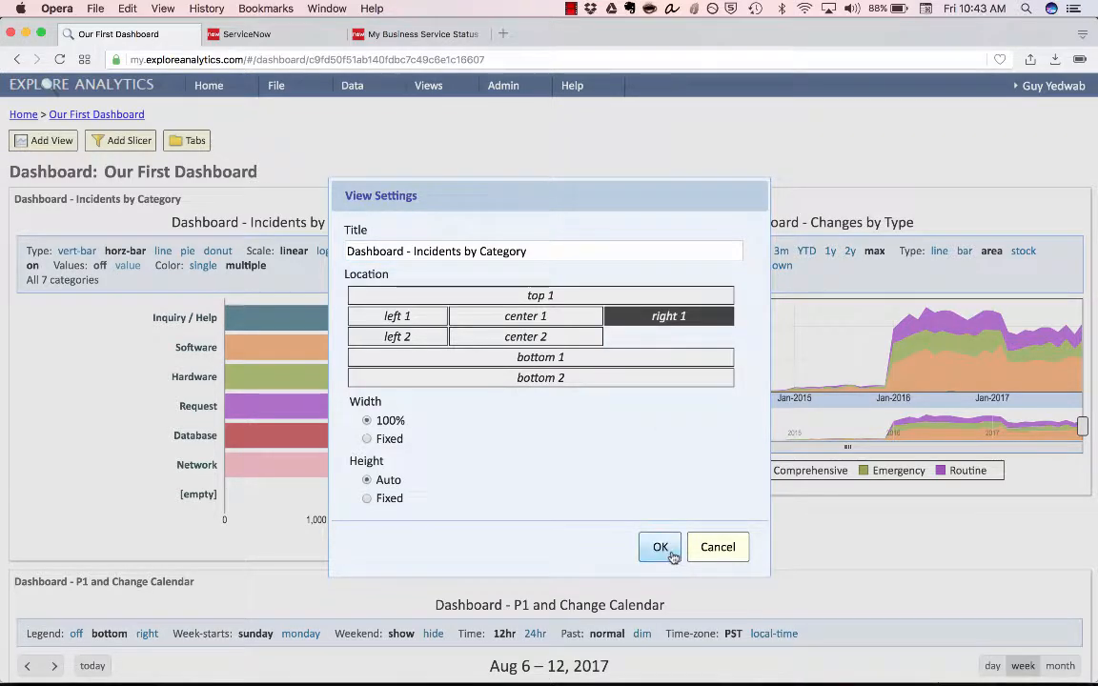
{"action": "left_click", "coordinate": [661, 547]}
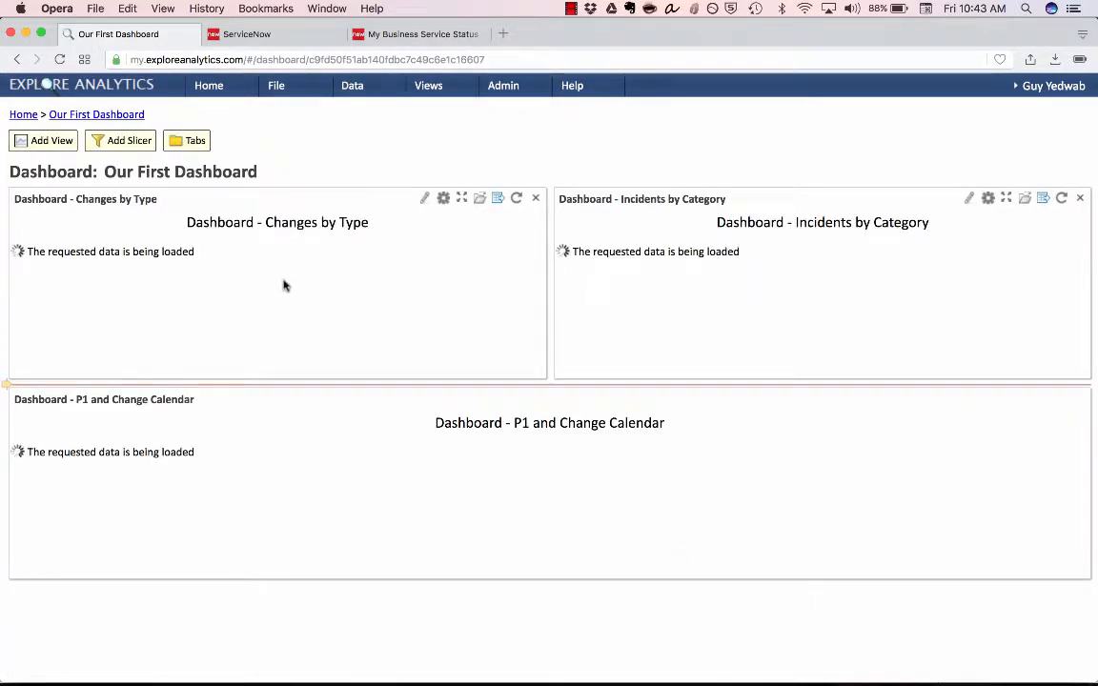
{"action": "mouse_move", "coordinate": [716, 311]}
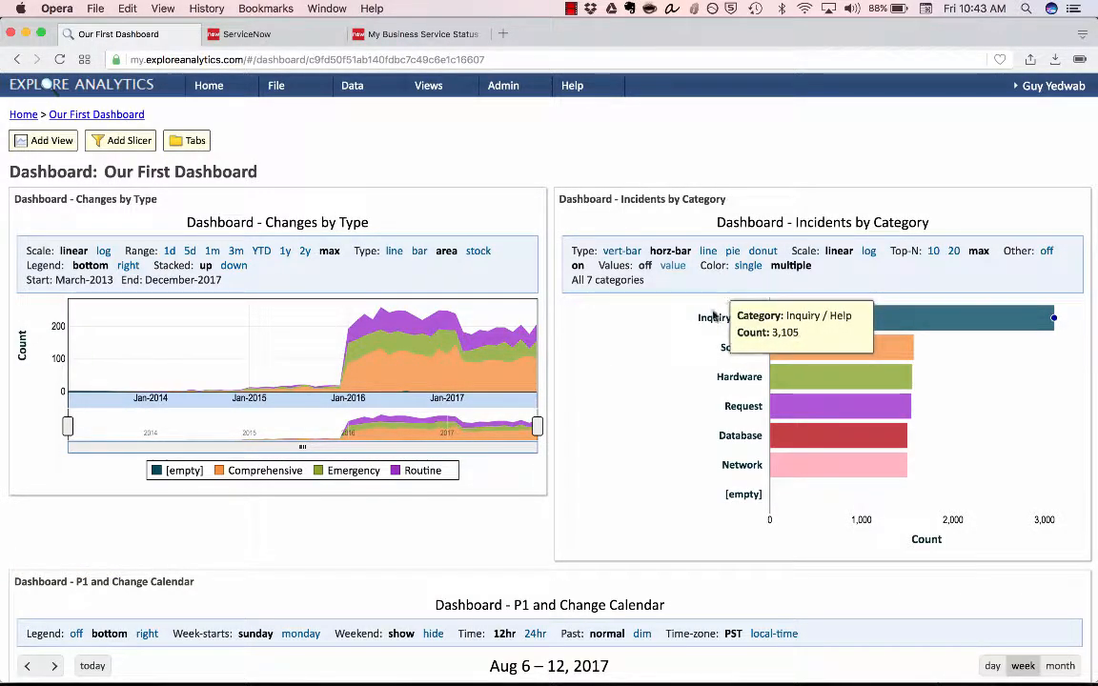
{"action": "mouse_move", "coordinate": [644, 345]}
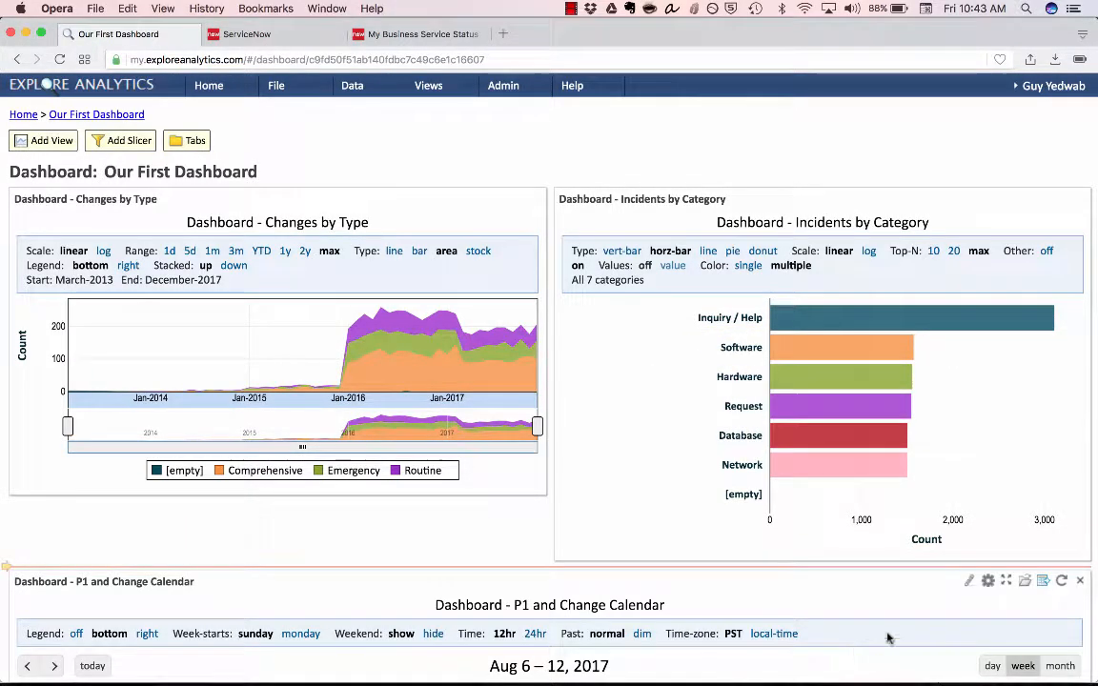
Step: Permanently remove the "Dashboard - P1 and Change Calendar" view from below the two charts
{"action": "scroll", "coordinate": [918, 617], "scroll_direction": "down", "scroll_amount": 3}
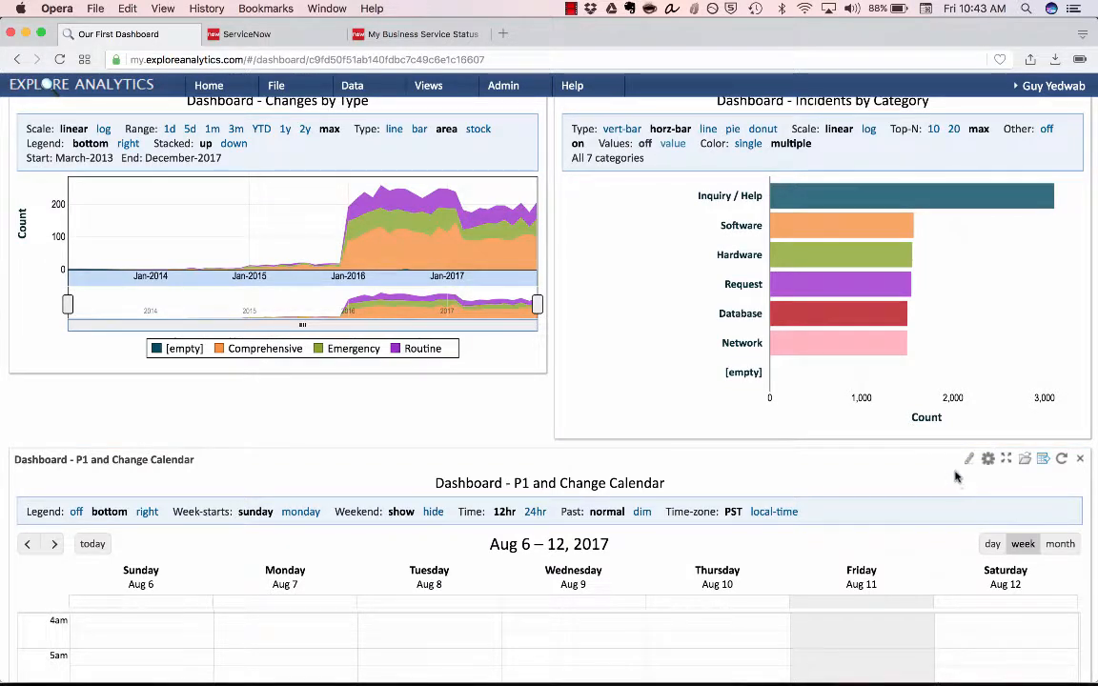
{"action": "mouse_move", "coordinate": [1080, 461]}
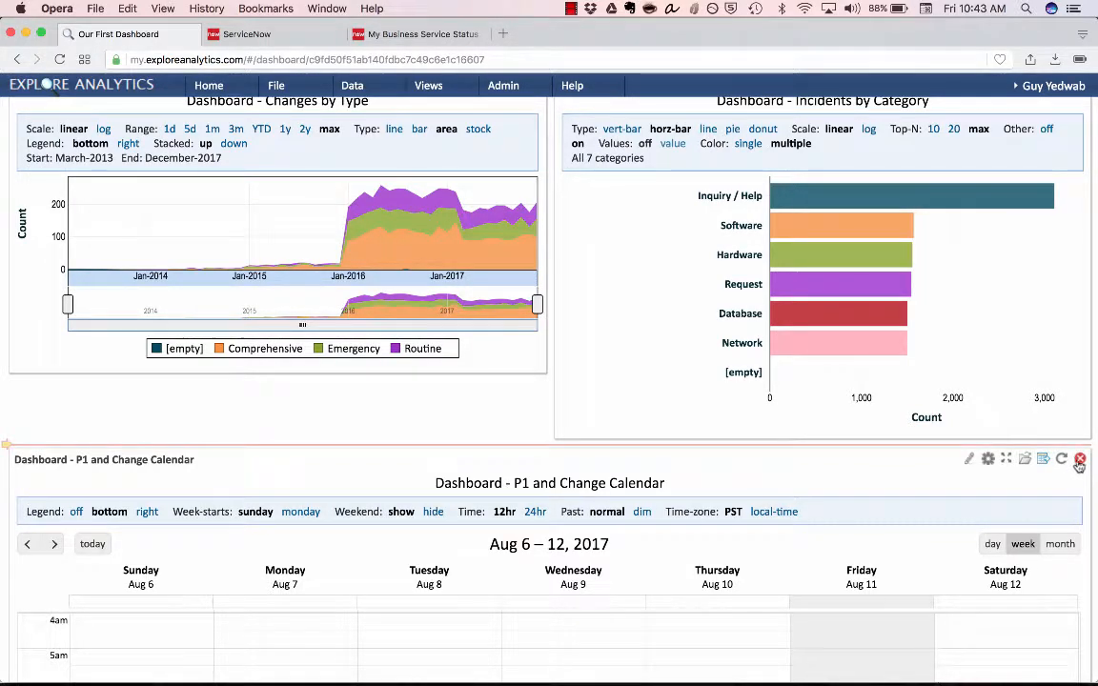
{"action": "left_click", "coordinate": [1080, 461]}
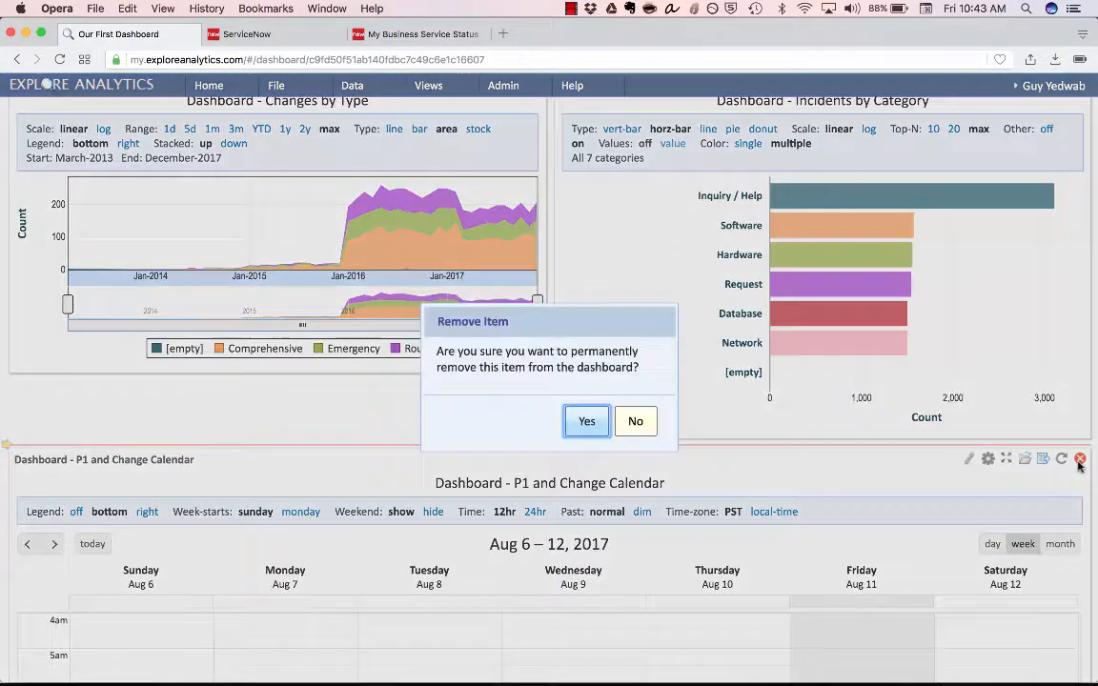
{"action": "left_click", "coordinate": [574, 421]}
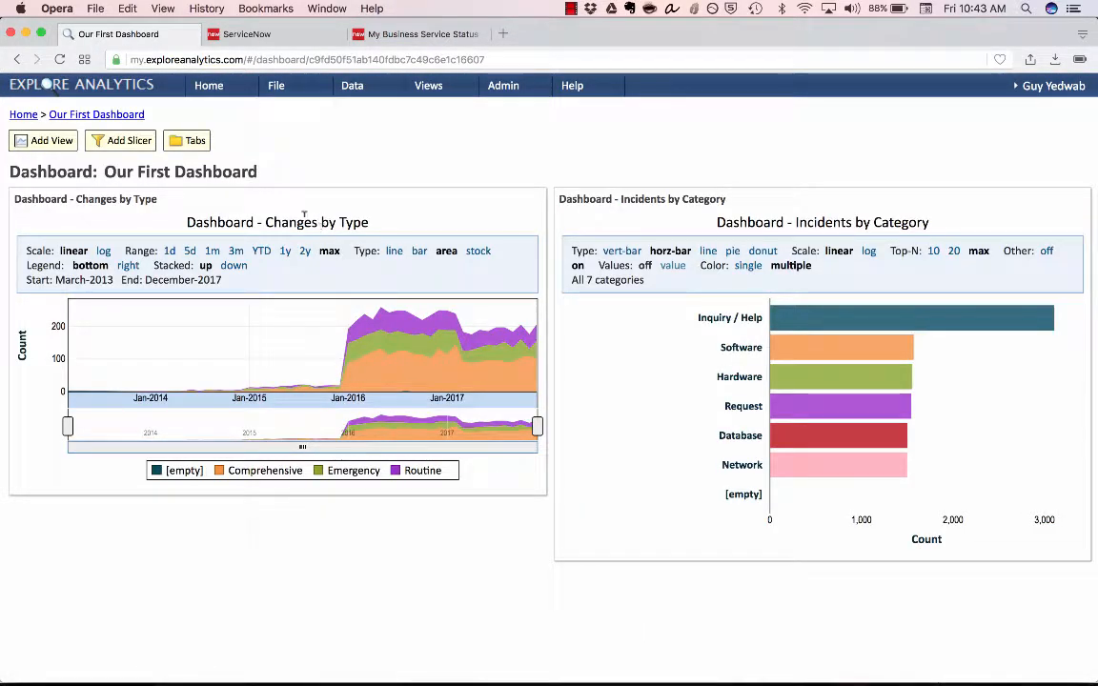
Step: Relabel the dashboard's existing untitled tab as "Reports"
{"action": "left_click", "coordinate": [195, 142]}
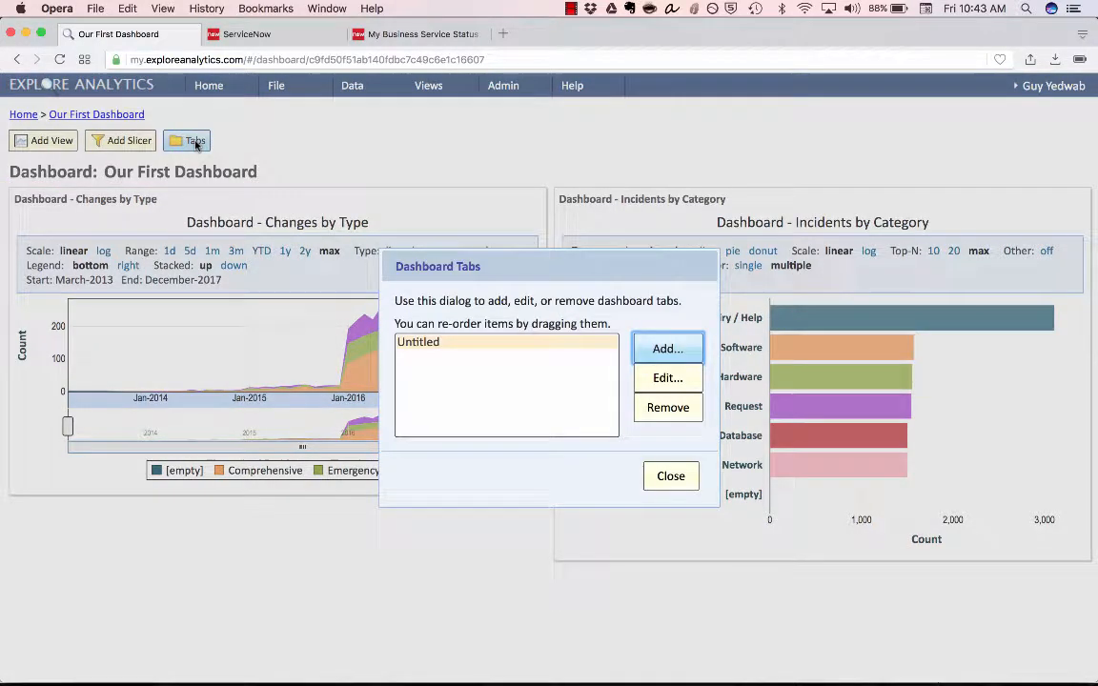
{"action": "left_click", "coordinate": [422, 346]}
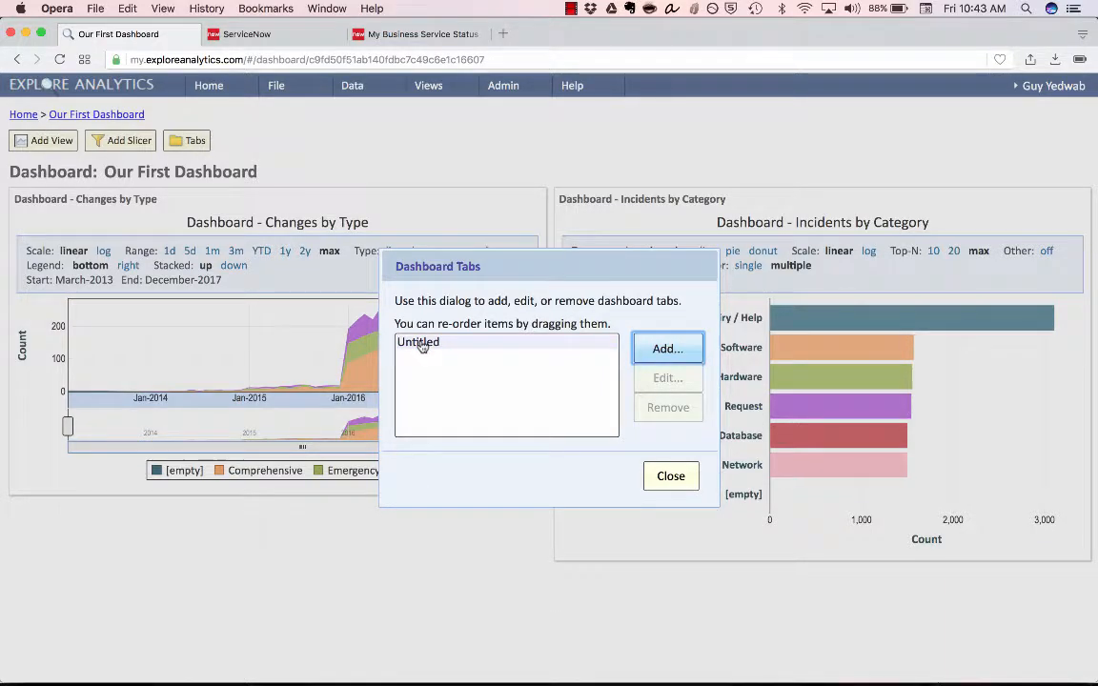
{"action": "left_click", "coordinate": [423, 347]}
{"action": "left_click", "coordinate": [671, 378]}
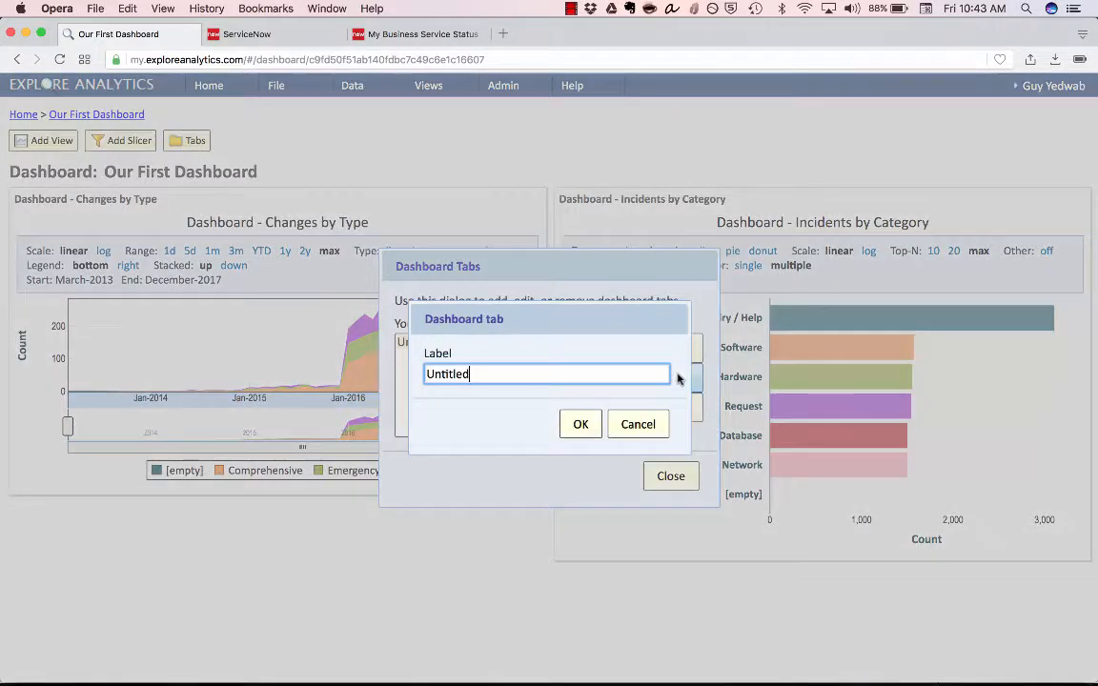
{"action": "double_click", "coordinate": [548, 378]}
{"action": "type", "text": "Reports"}
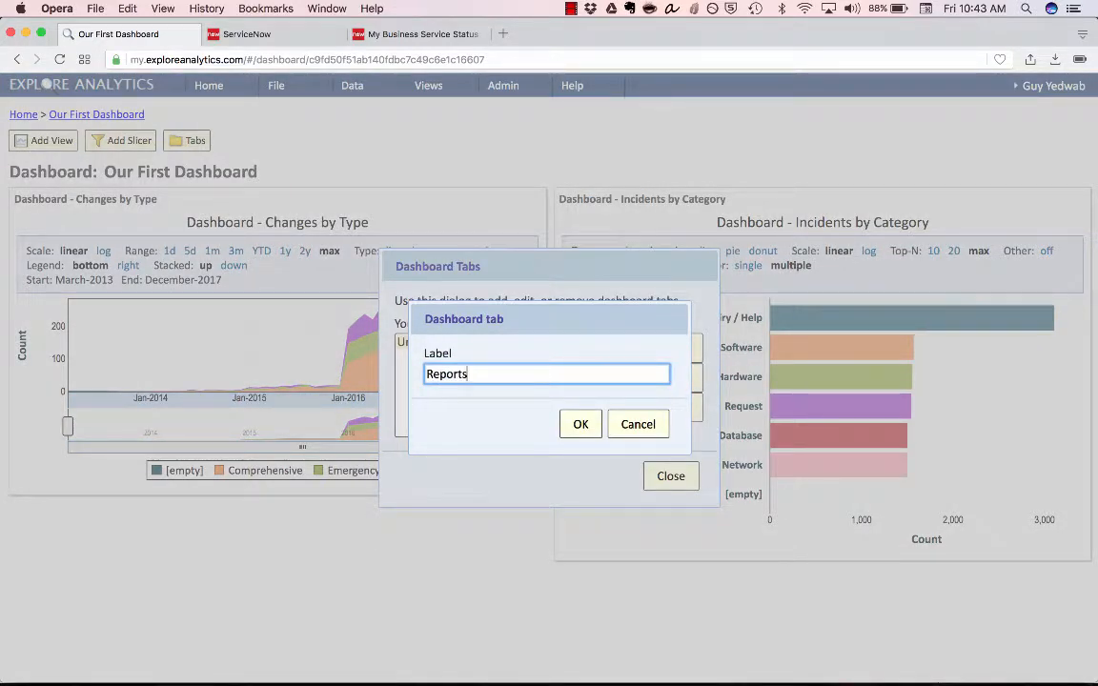
{"action": "left_click", "coordinate": [580, 425]}
Step: Add a second dashboard tab labelled "Calendar"
{"action": "left_click", "coordinate": [667, 349]}
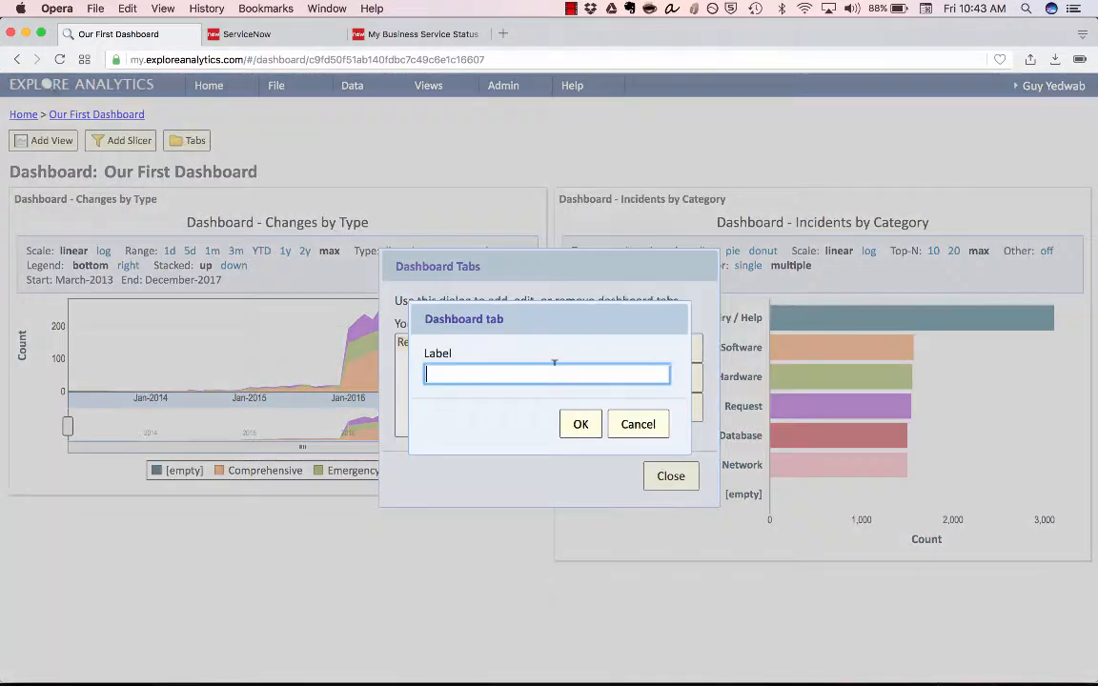
{"action": "type", "text": "Caledn"}
{"action": "type", "text": "ndar"}
{"action": "left_click", "coordinate": [578, 422]}
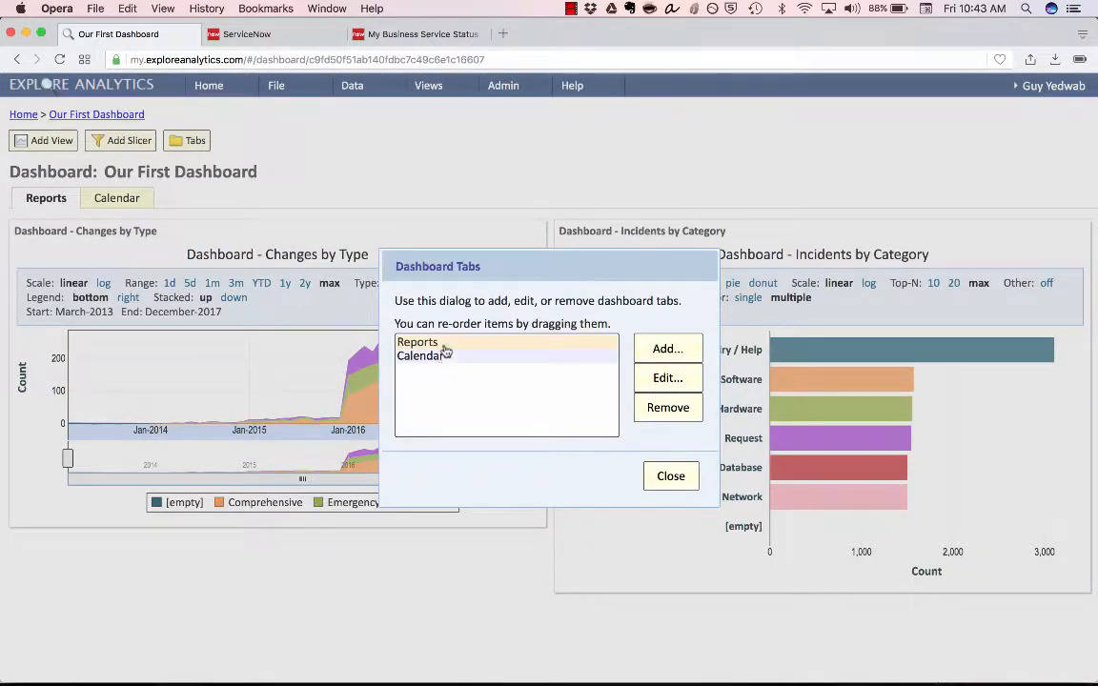
Step: Finish managing the dashboard tabs with Reports before Calendar, and show the empty Calendar tab with its notice dismissed
{"action": "mouse_move", "coordinate": [445, 353]}
{"action": "left_mouse_down"}
{"action": "mouse_move", "coordinate": [442, 341]}
{"action": "mouse_move", "coordinate": [431, 362]}
{"action": "mouse_move", "coordinate": [439, 368]}
{"action": "left_mouse_up"}
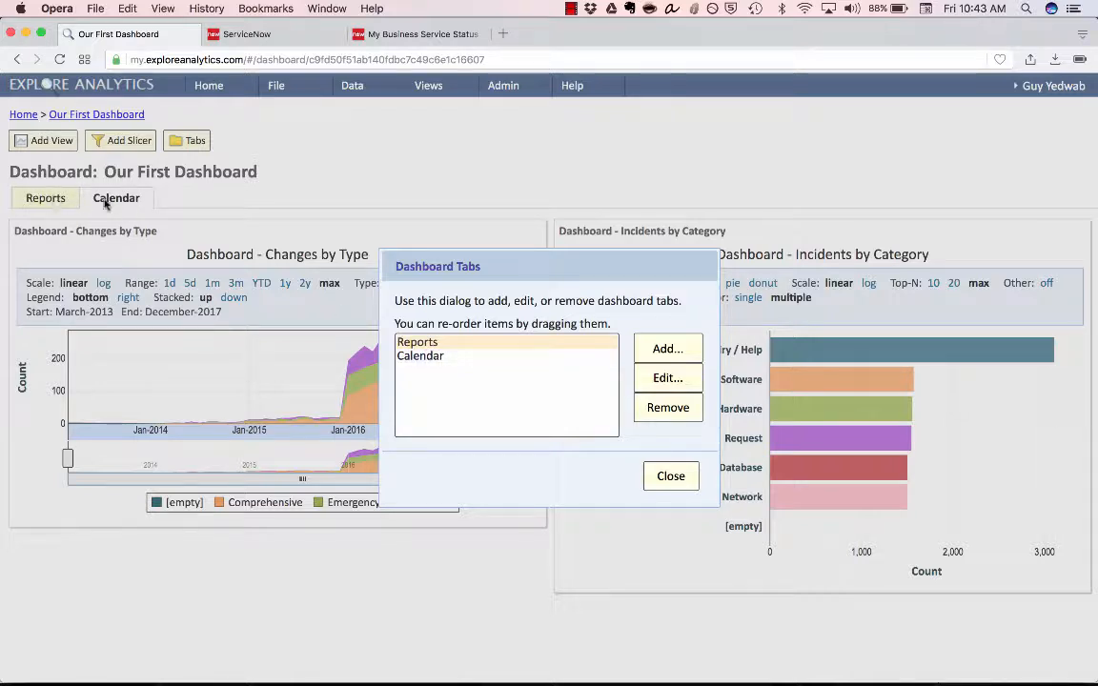
{"action": "left_click_drag", "start_coordinate": [419, 343], "coordinate": [381, 324]}
{"action": "left_click", "coordinate": [668, 475]}
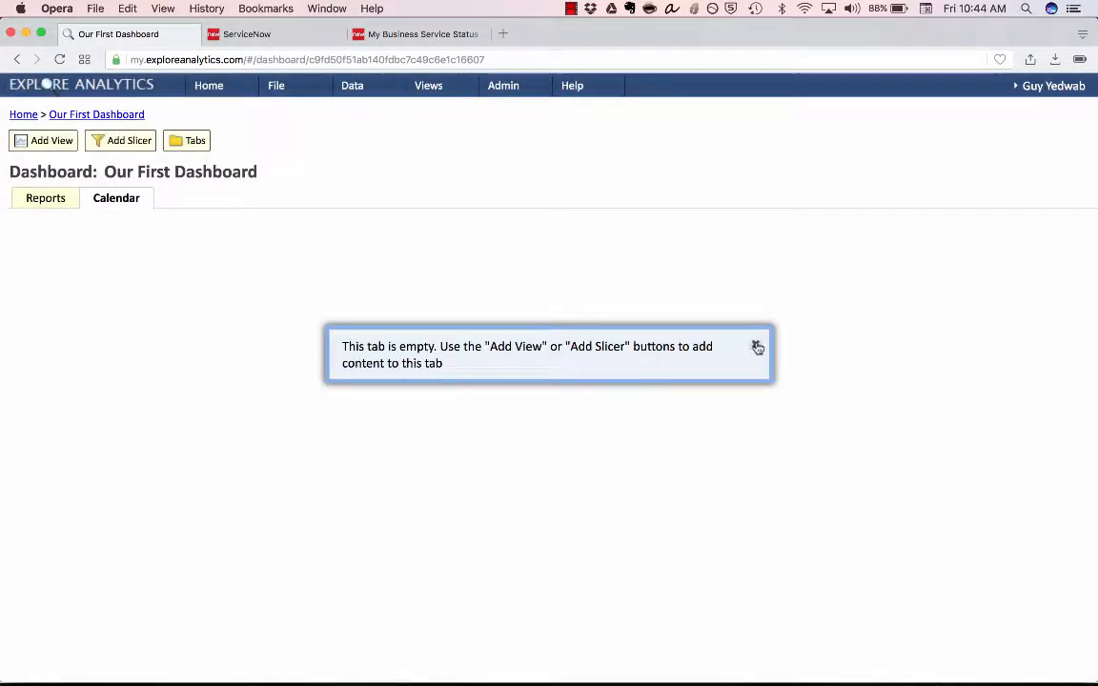
{"action": "left_click", "coordinate": [757, 347]}
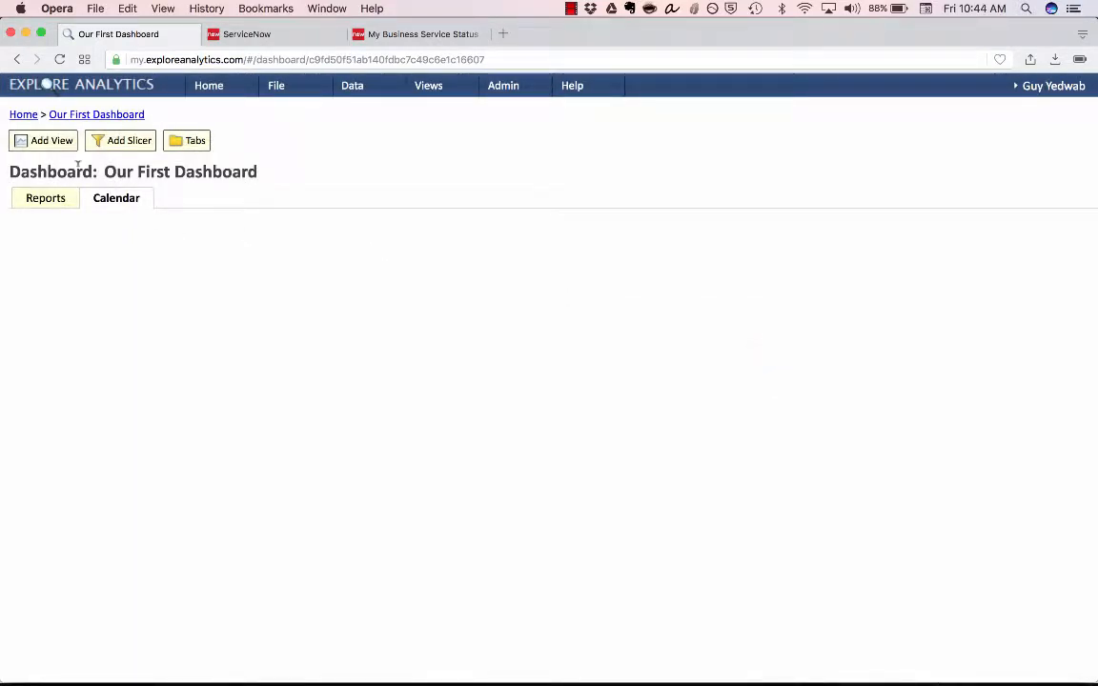
Step: Add the published view "Dashboard - P1 and Change Calendar" to the Calendar tab at location top 1
{"action": "left_click", "coordinate": [37, 142]}
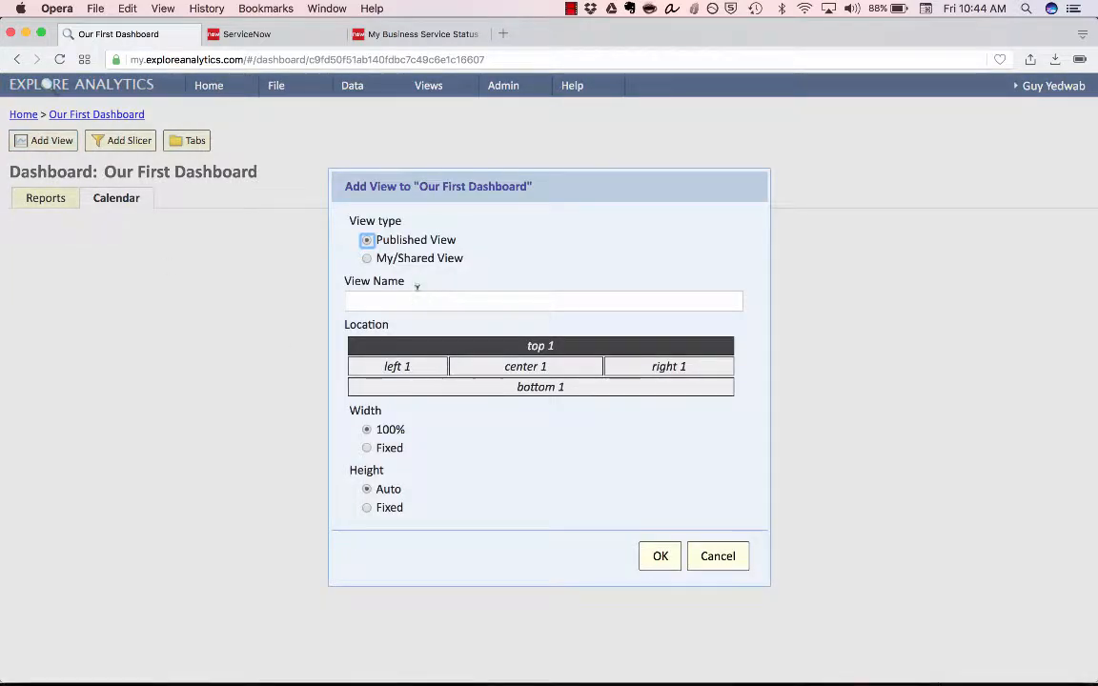
{"action": "left_click", "coordinate": [417, 301]}
{"action": "type", "text": "dahsb"}
{"action": "key", "text": "BackSpace"}
{"action": "key", "text": "BackSpace"}
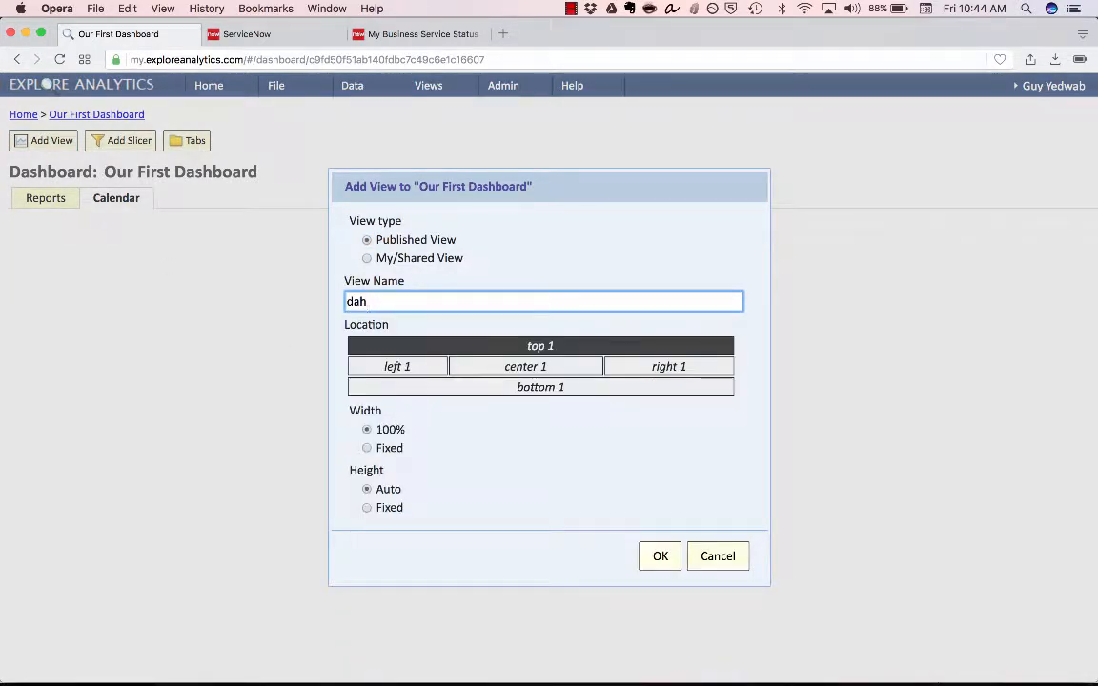
{"action": "key", "text": "BackSpace"}
{"action": "type", "text": "shboard - P1 and Change Calendar"}
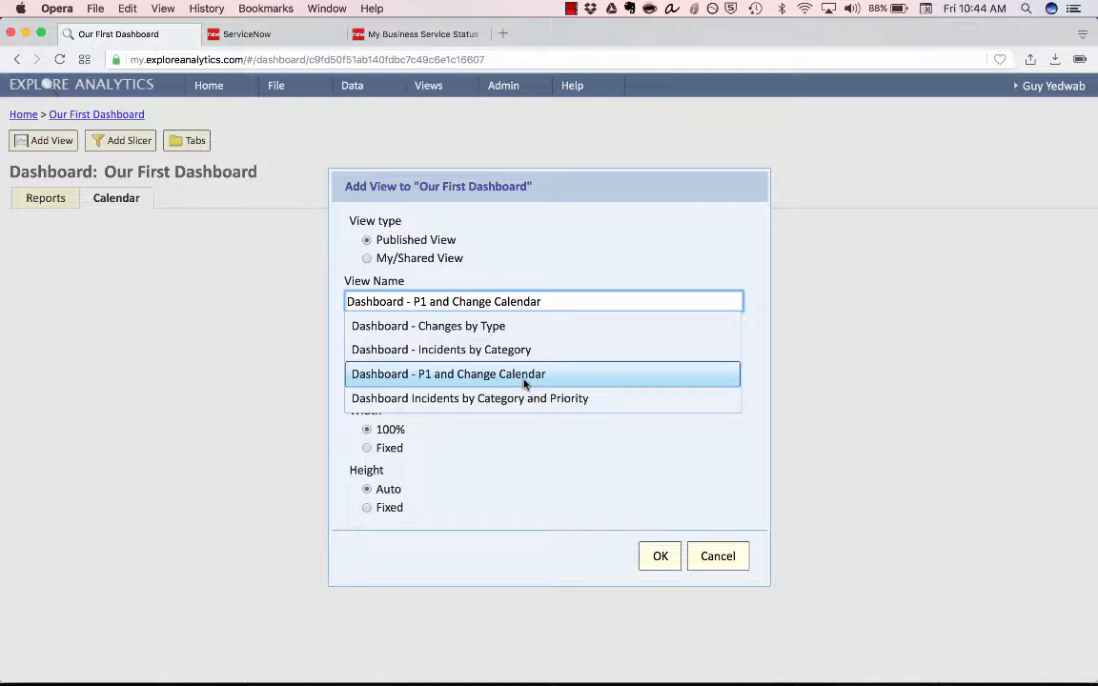
{"action": "left_click", "coordinate": [524, 383]}
{"action": "left_click", "coordinate": [678, 557]}
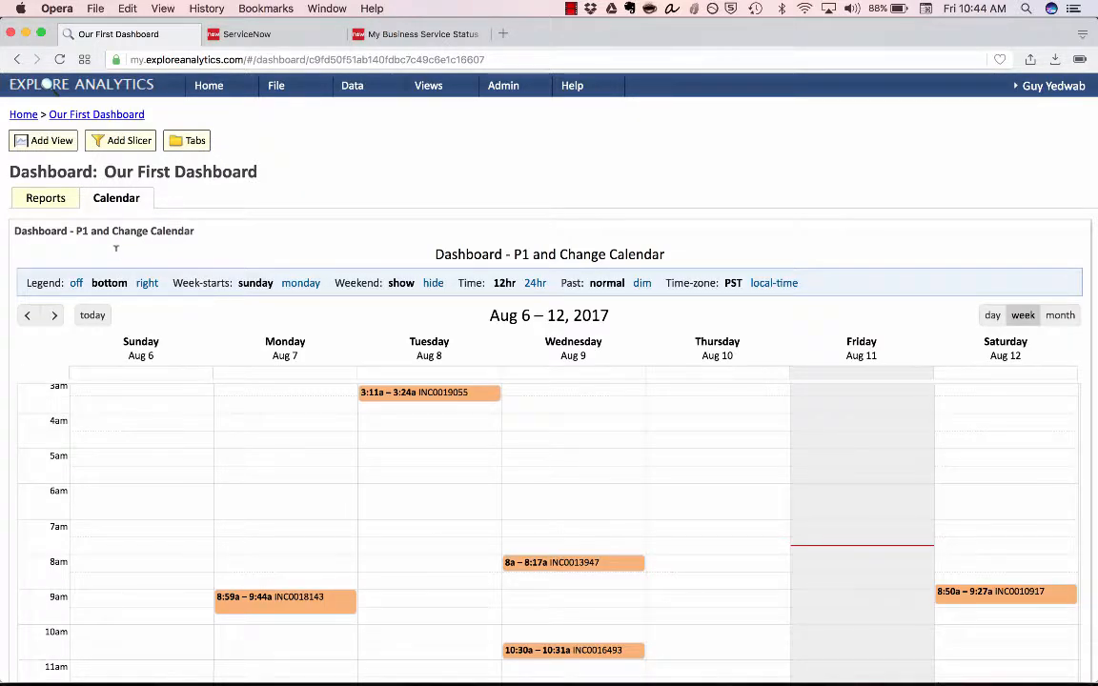
Step: Return to the Reports tab and review the list of dashboard tabs without changing it
{"action": "left_click", "coordinate": [70, 197]}
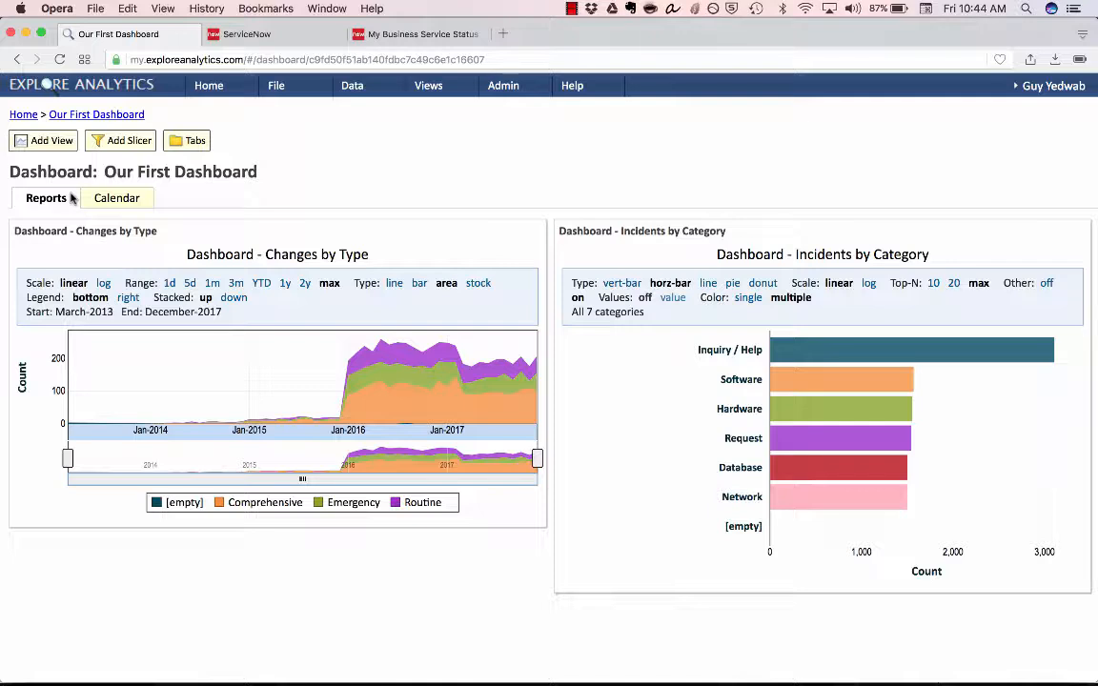
{"action": "left_click", "coordinate": [181, 142]}
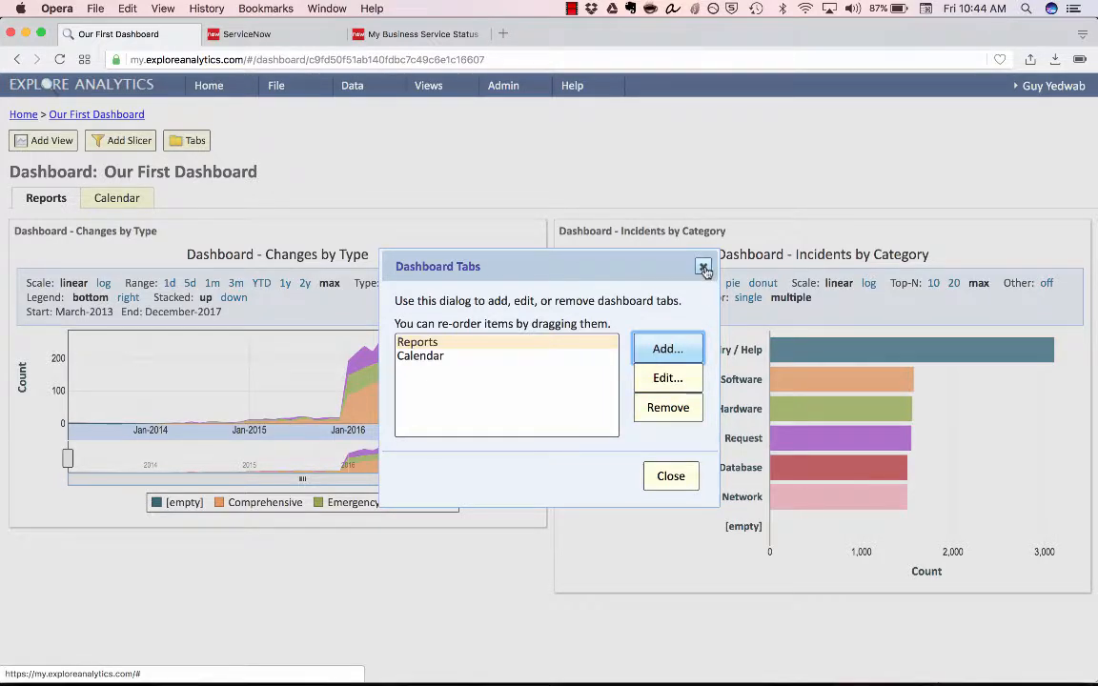
{"action": "left_click", "coordinate": [703, 268]}
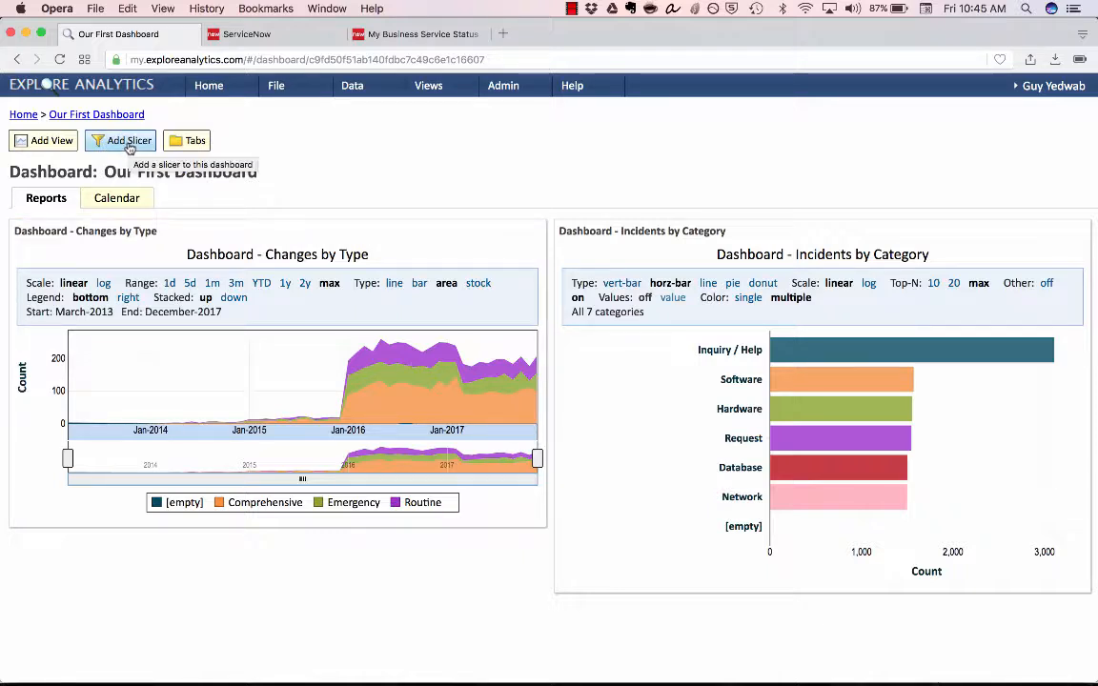
{"action": "left_click_drag", "start_coordinate": [129, 148], "coordinate": [153, 263]}
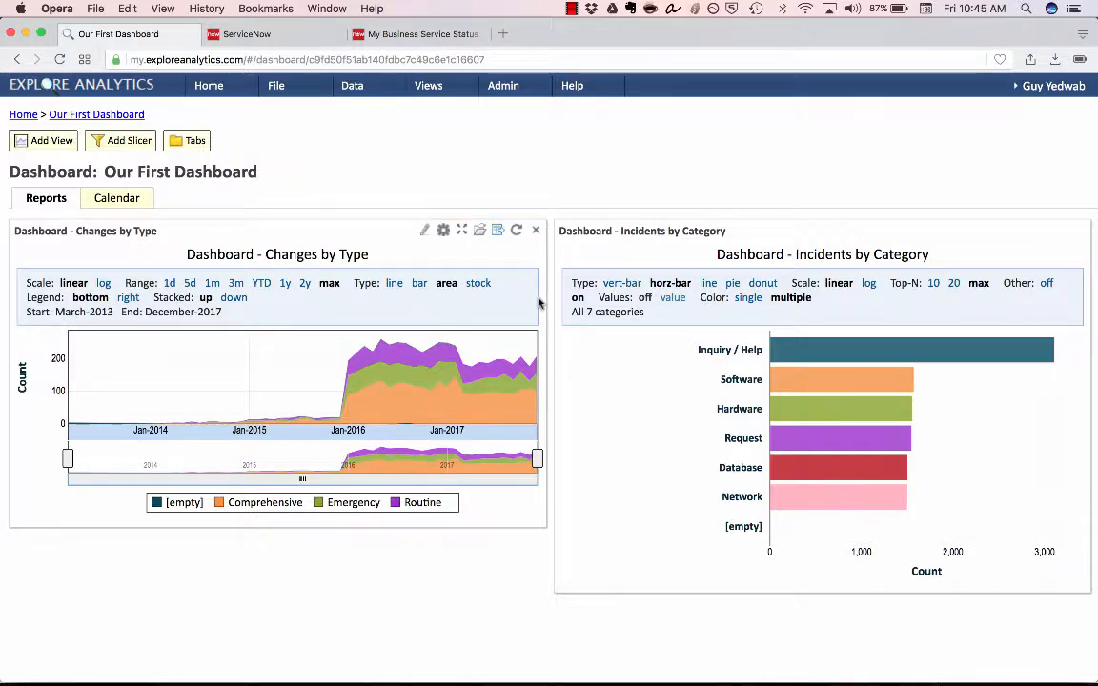
{"action": "left_click_drag", "start_coordinate": [538, 303], "coordinate": [84, 221]}
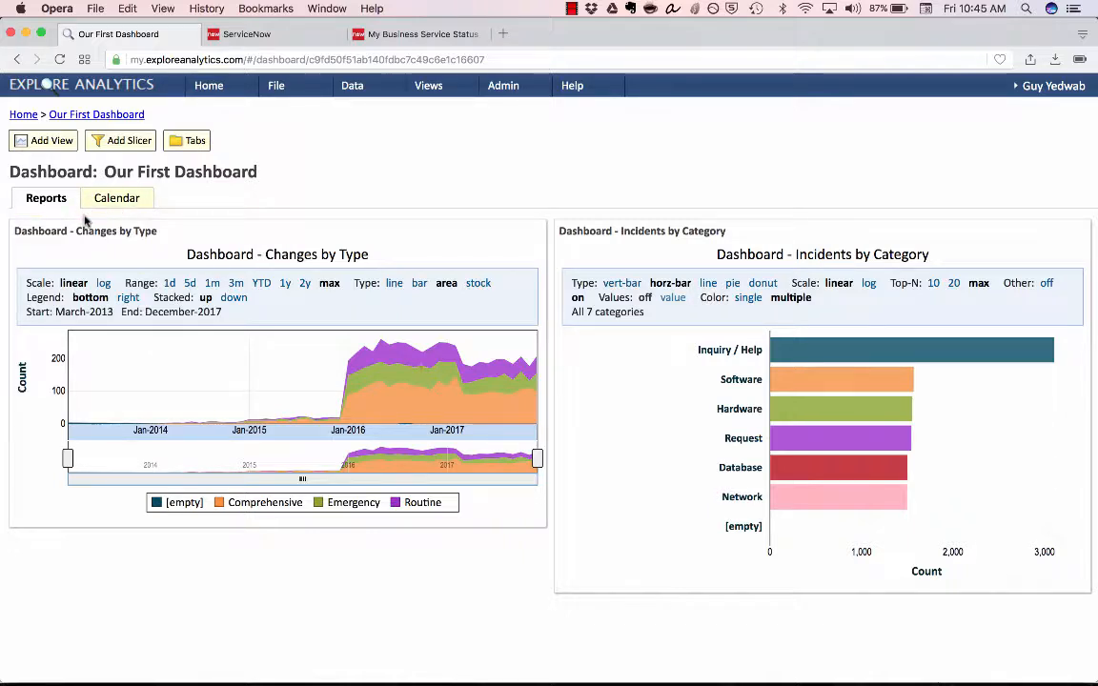
Step: Start a new slicer on the Reports tab with parameter name "assignment_group" and prompt "Assignment Group"
{"action": "left_click", "coordinate": [130, 141]}
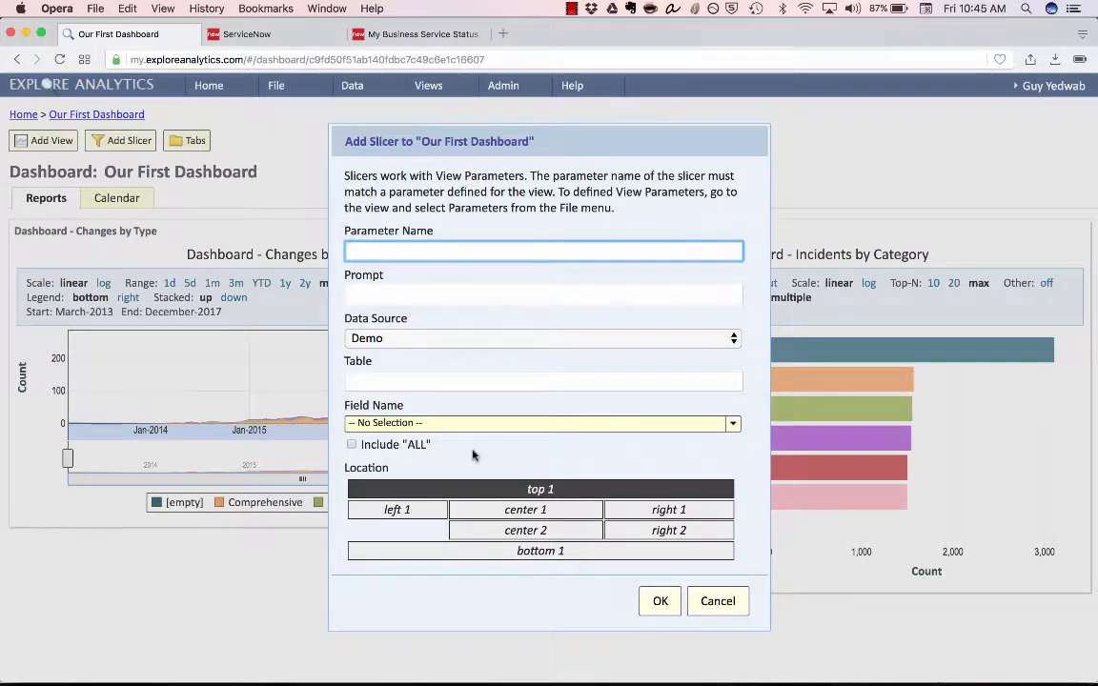
{"action": "left_click_drag", "start_coordinate": [342, 232], "coordinate": [440, 234]}
{"action": "left_click", "coordinate": [440, 234]}
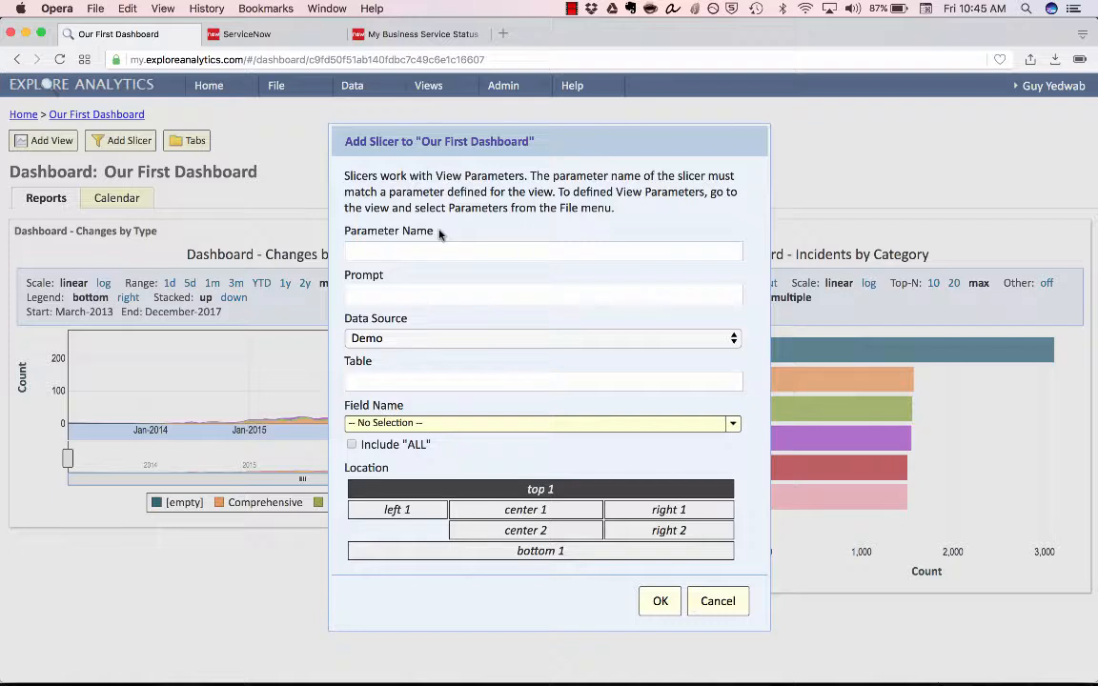
{"action": "left_click", "coordinate": [412, 249]}
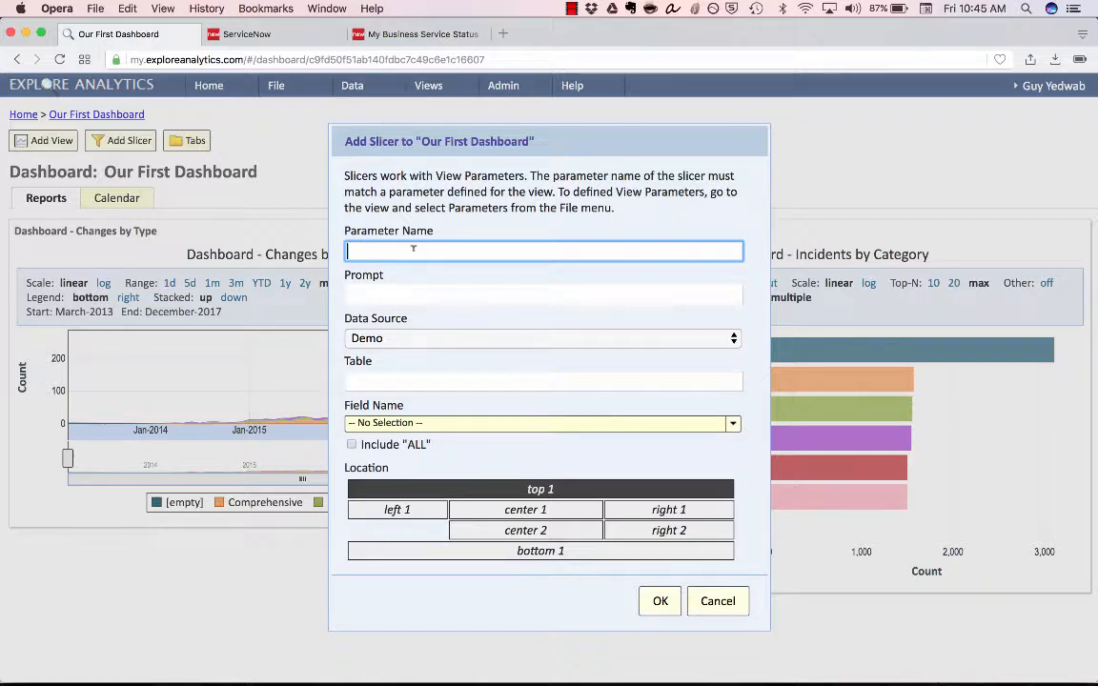
{"action": "type", "text": "assignment_group"}
{"action": "double_click", "coordinate": [432, 249]}
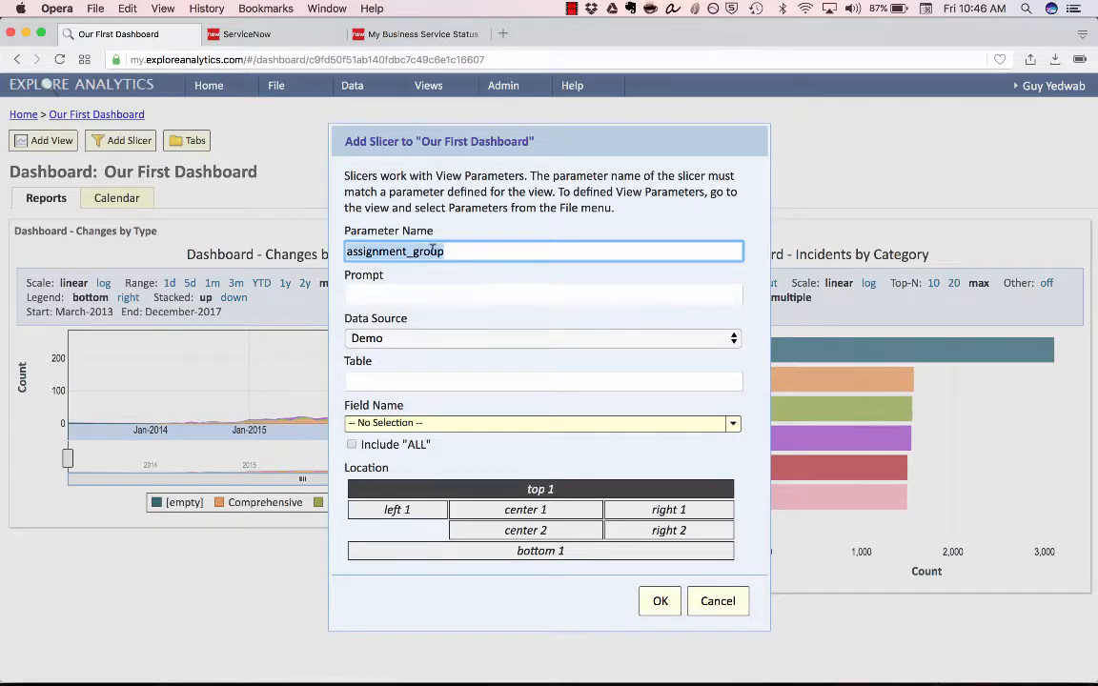
{"action": "left_click", "coordinate": [444, 285]}
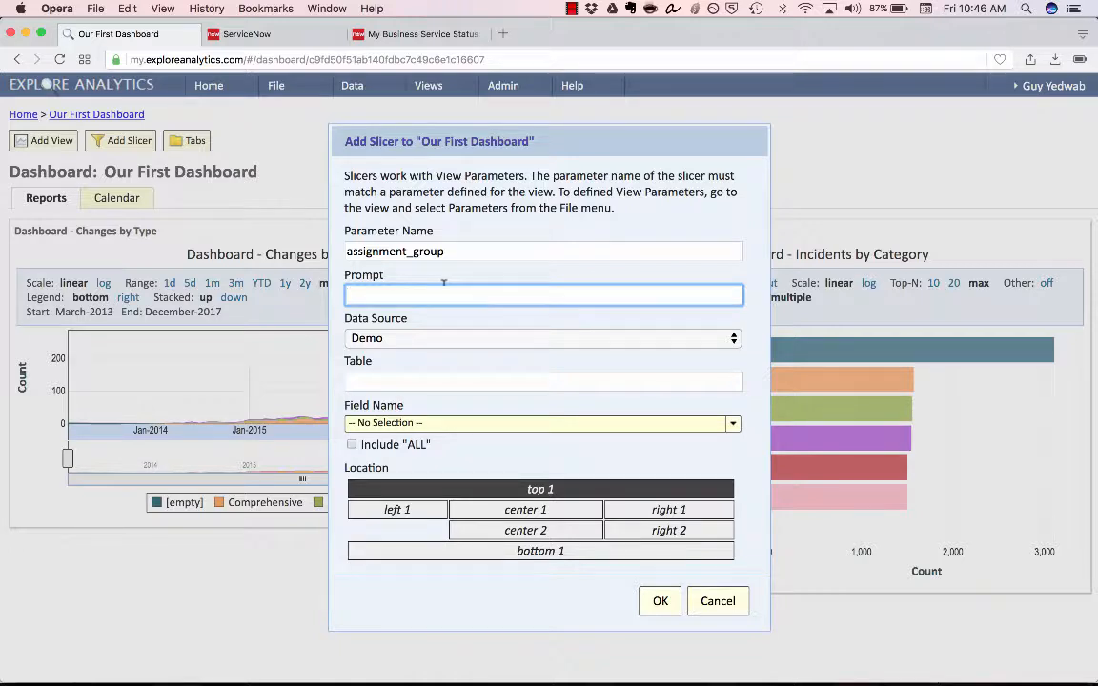
{"action": "type", "text": "Assignment Group"}
Step: Set the slicer's data source to ServiceNow and its table to Group [sys_user_group]
{"action": "left_click", "coordinate": [410, 338]}
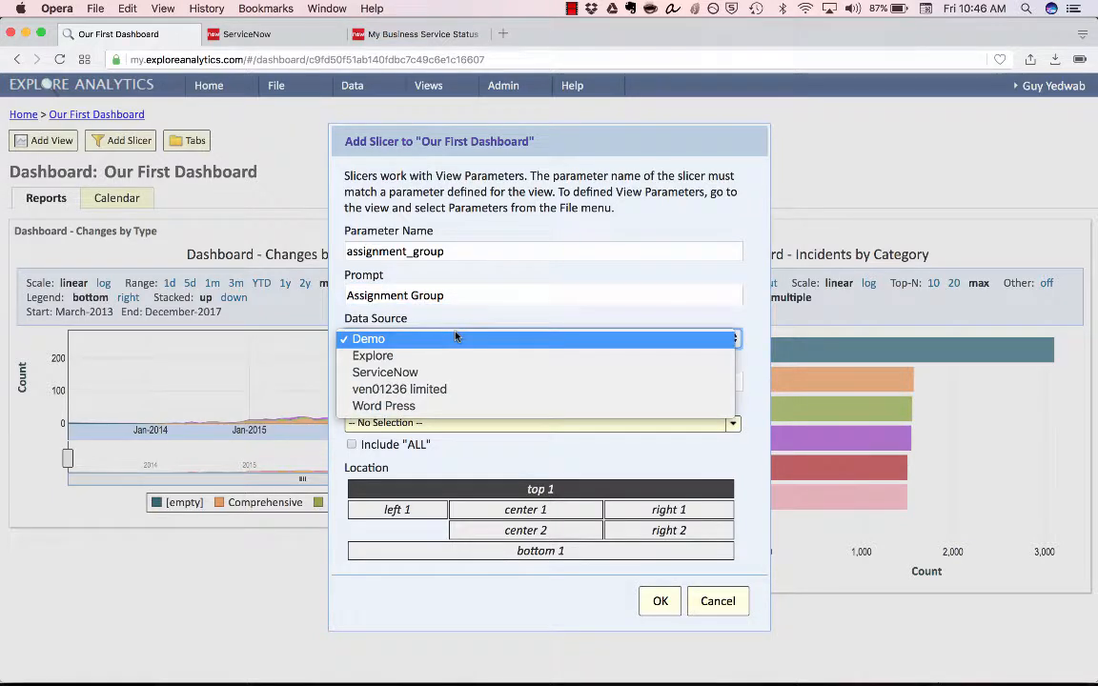
{"action": "left_click", "coordinate": [452, 374]}
{"action": "left_click", "coordinate": [475, 382]}
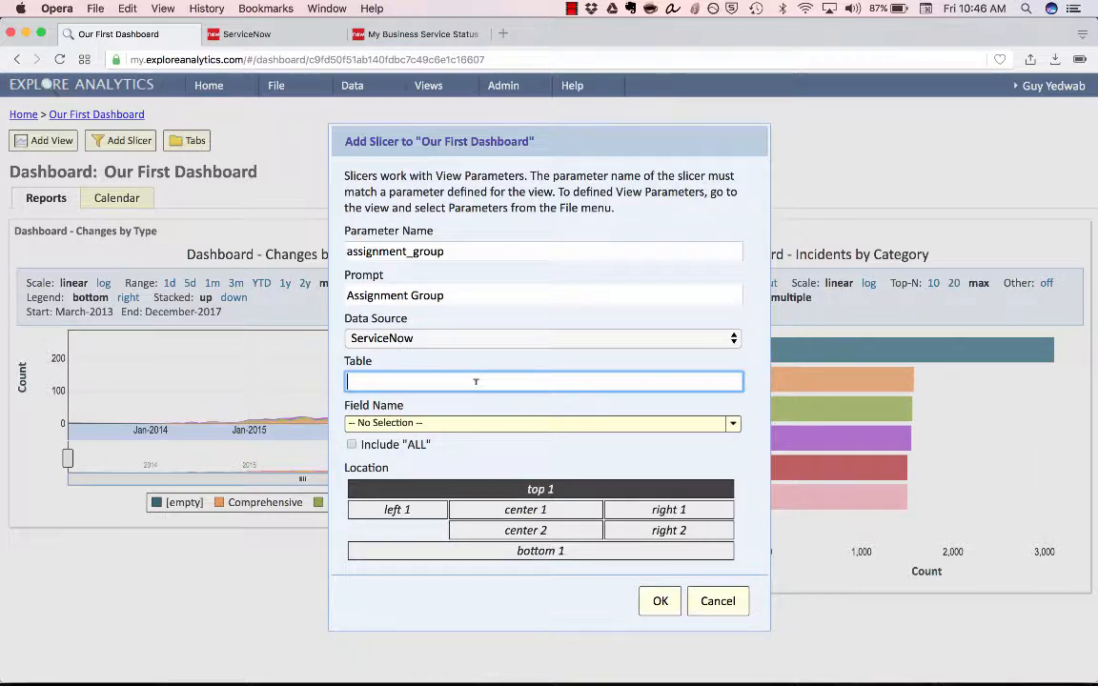
{"action": "type", "text": "group"}
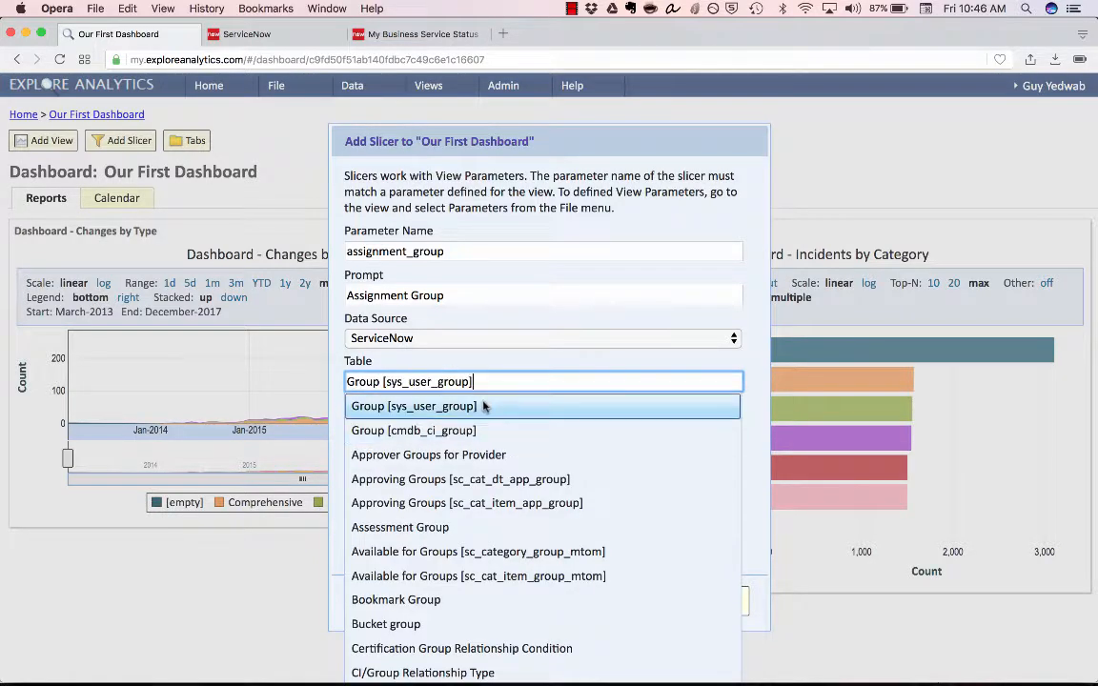
{"action": "left_click", "coordinate": [483, 408]}
Step: Choose Name as the slicer's field, include the "ALL" option, and add the slicer to the dashboard at top 1
{"action": "left_click", "coordinate": [408, 423]}
{"action": "scroll", "coordinate": [458, 549], "scroll_direction": "down", "scroll_amount": 5}
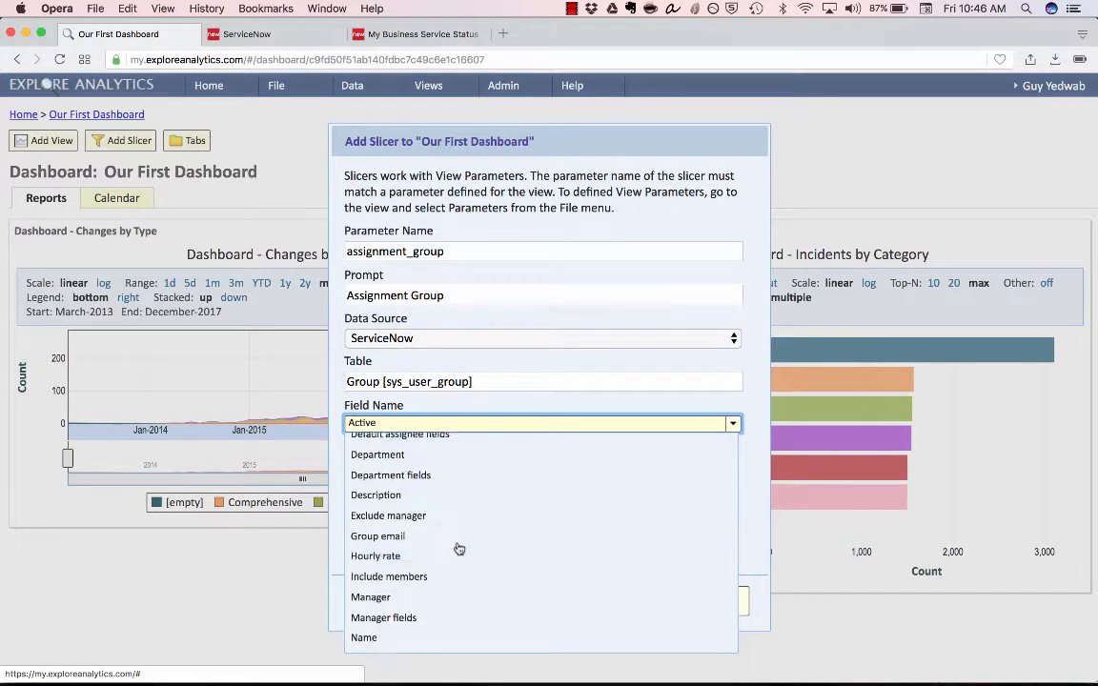
{"action": "left_click", "coordinate": [434, 576]}
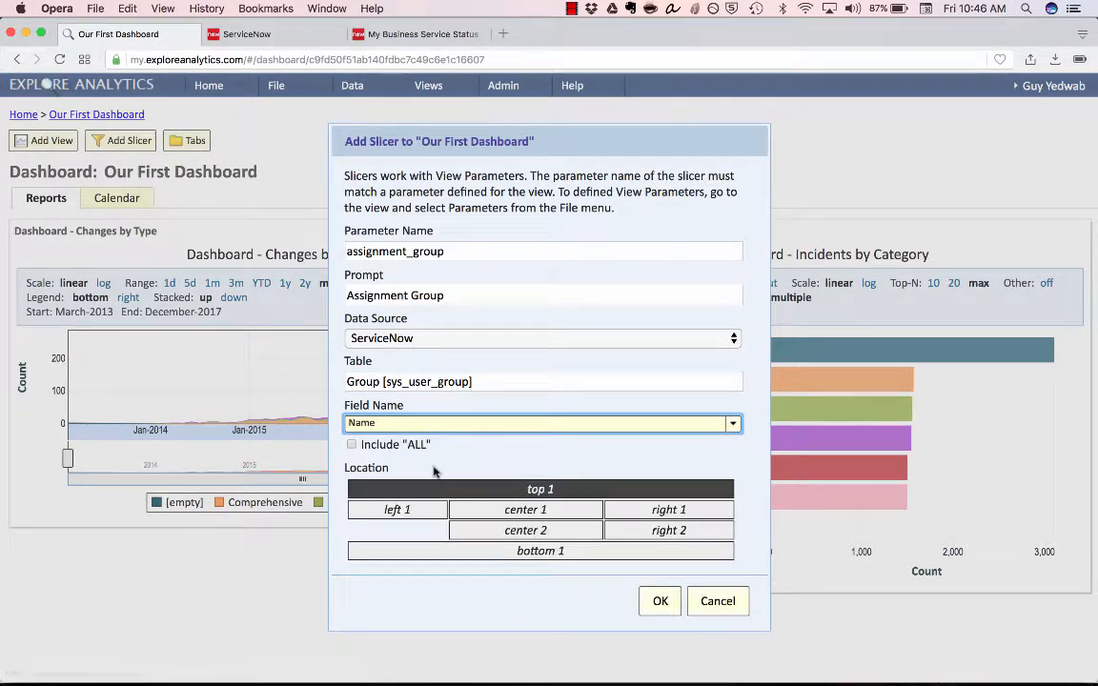
{"action": "left_click", "coordinate": [402, 428]}
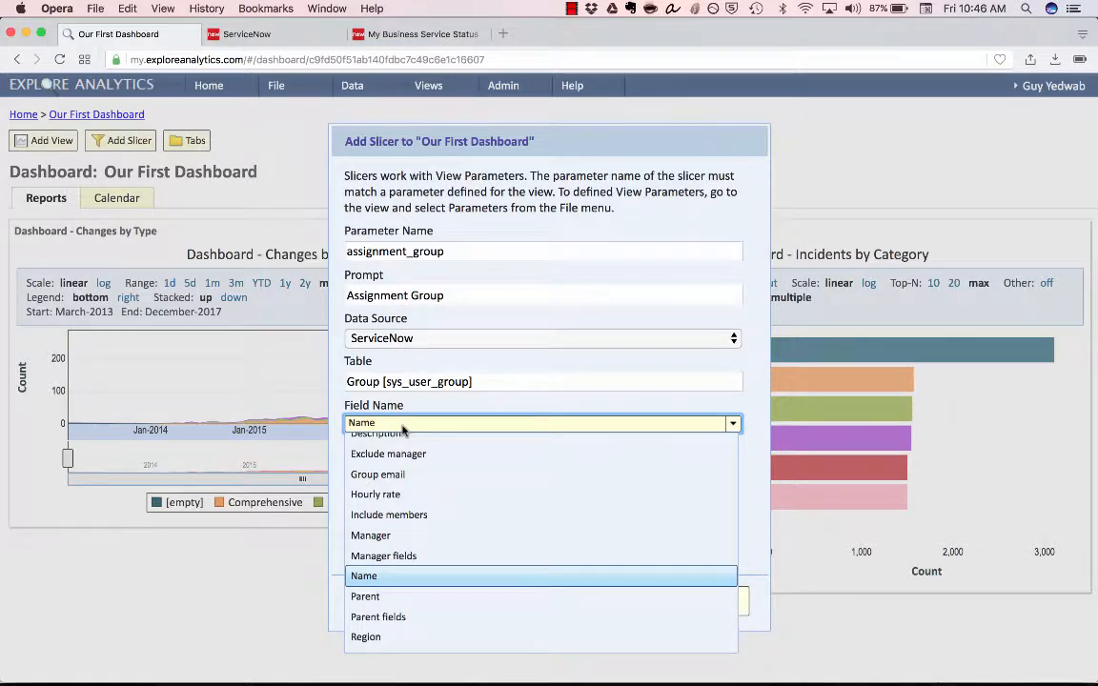
{"action": "left_click", "coordinate": [402, 428]}
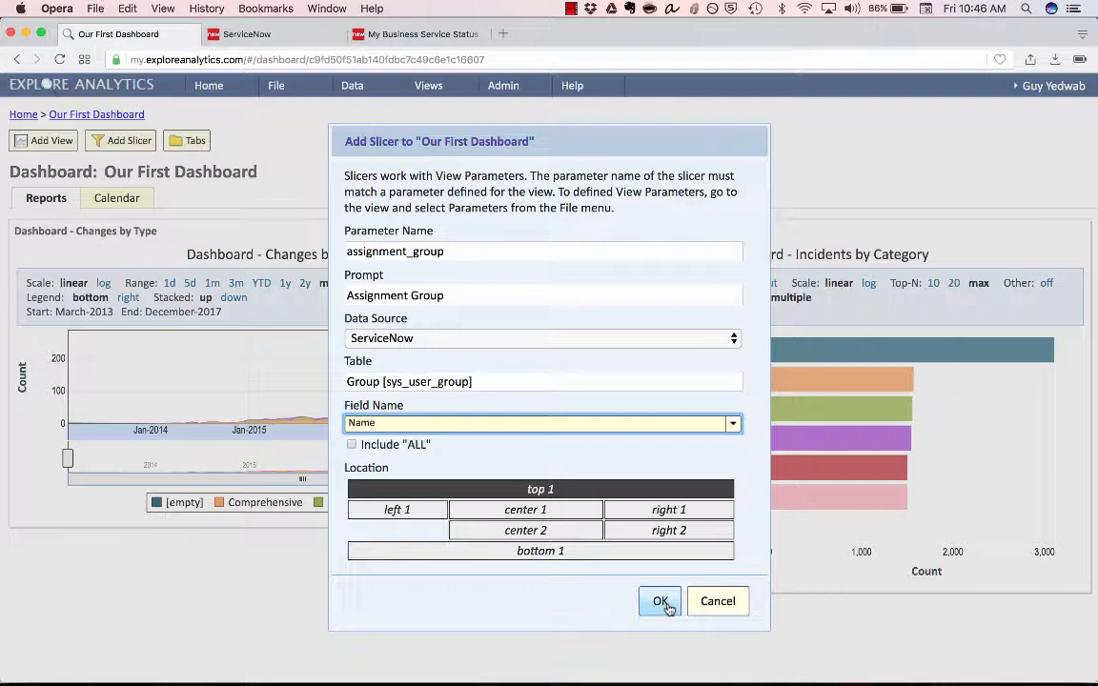
{"action": "left_click", "coordinate": [352, 444]}
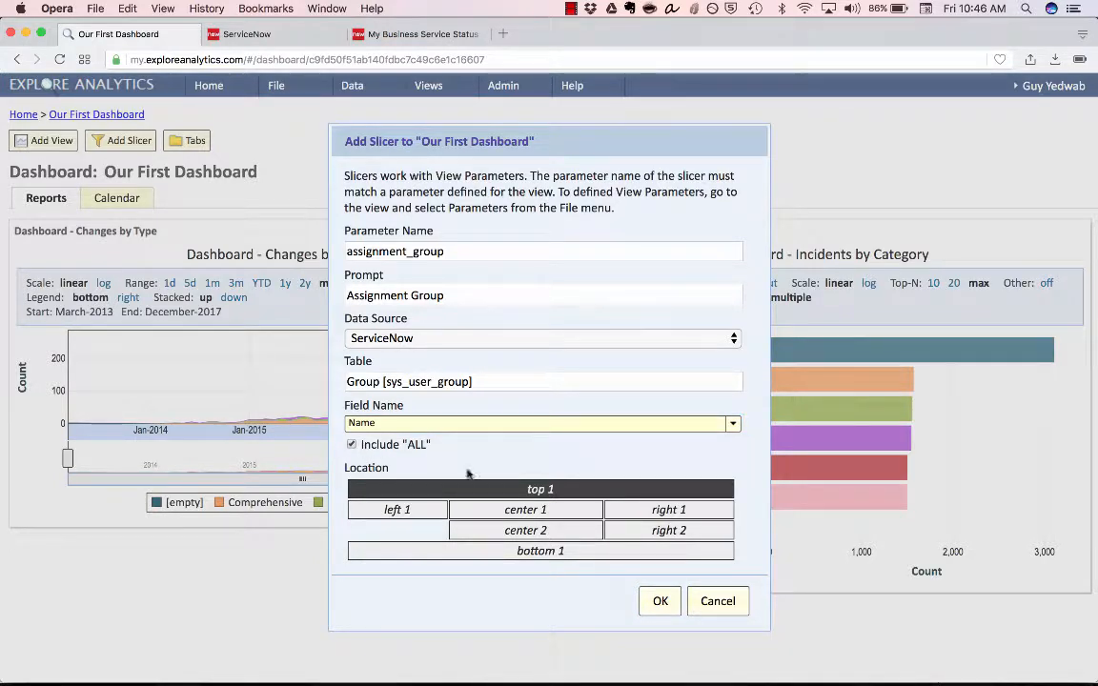
{"action": "left_click", "coordinate": [666, 612]}
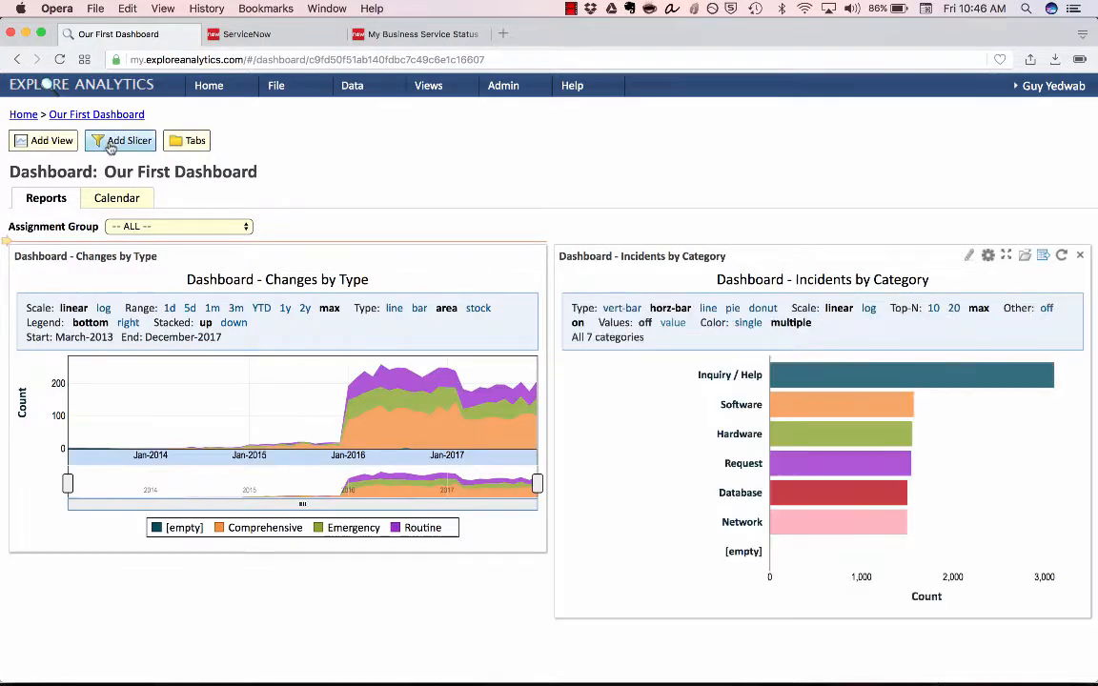
Step: Start a second slicer at location top 2 with parameter name "date", prompt "Date" and data source ServiceNow
{"action": "left_click", "coordinate": [117, 140]}
{"action": "left_click", "coordinate": [499, 501]}
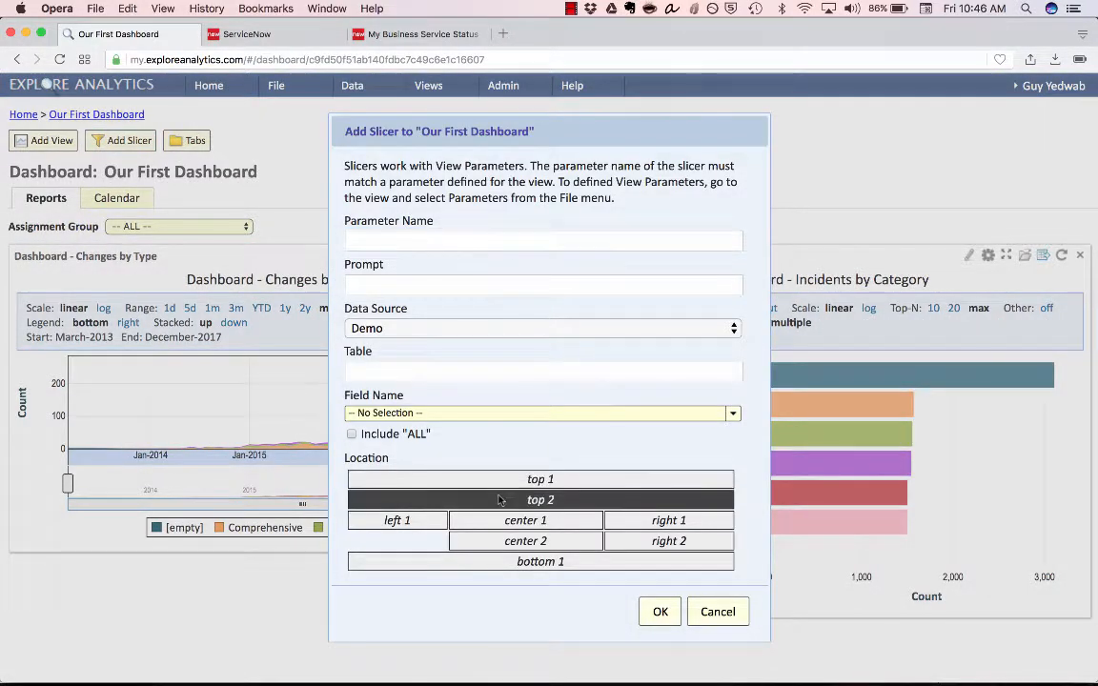
{"action": "left_click", "coordinate": [457, 243]}
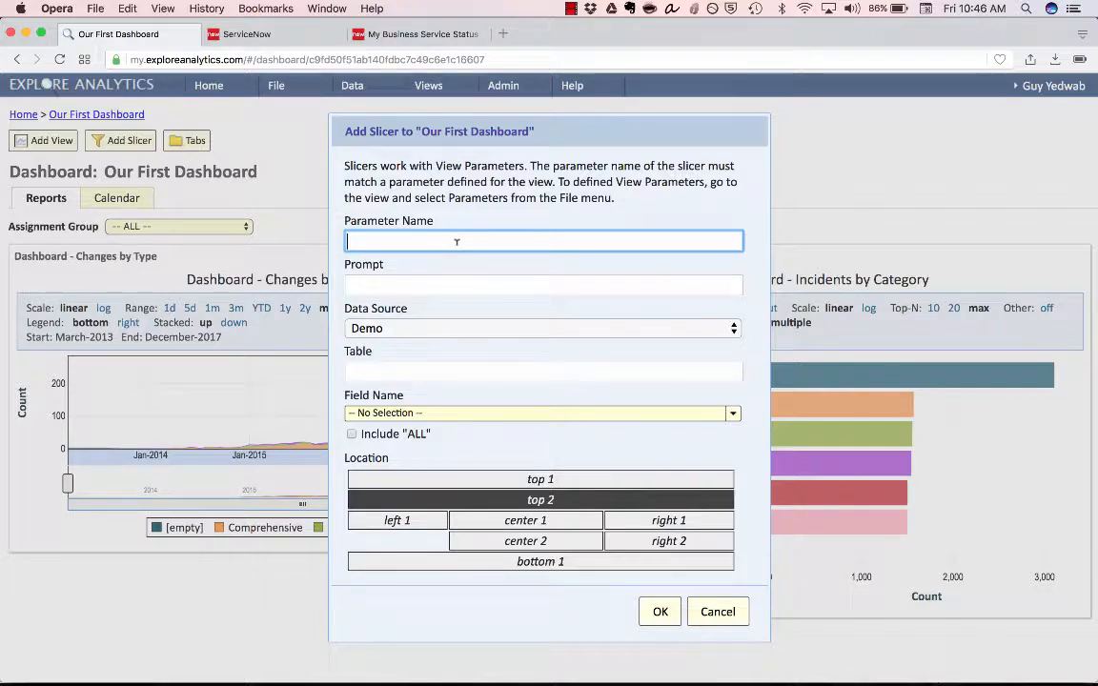
{"action": "key", "text": "Tab"}
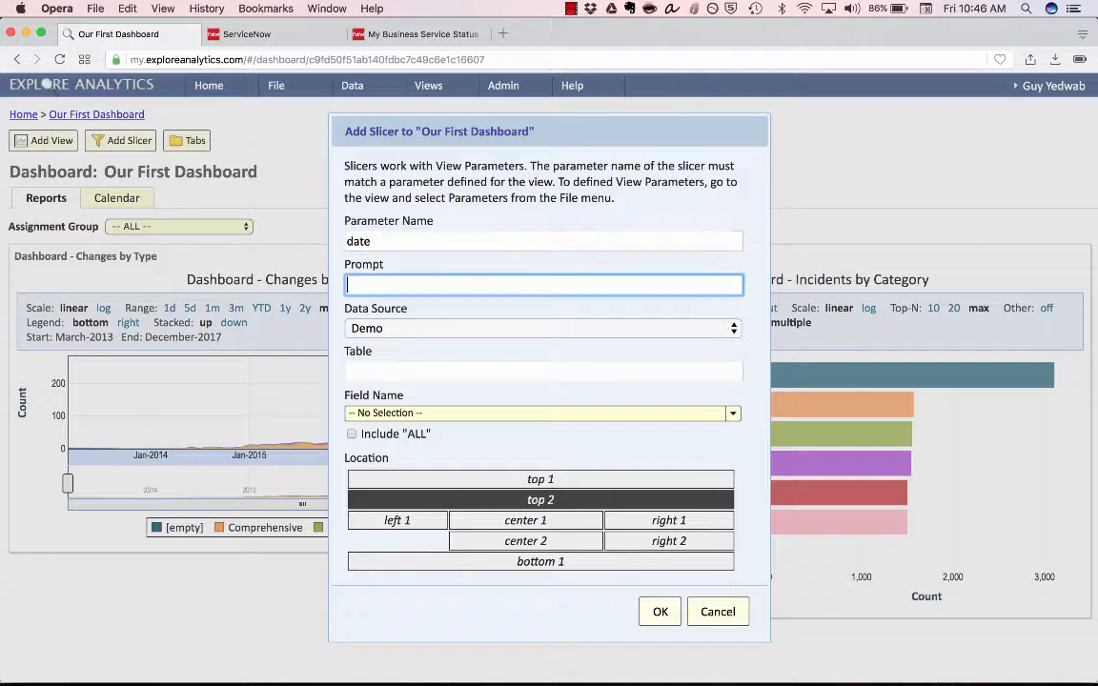
{"action": "left_click", "coordinate": [511, 320]}
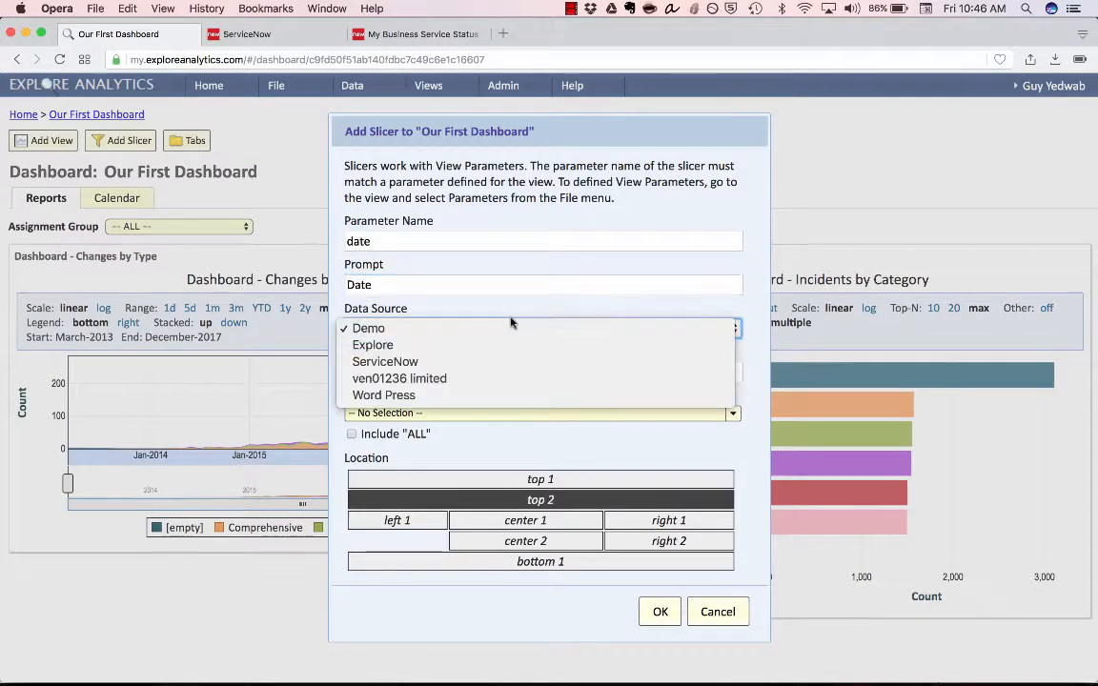
{"action": "left_click", "coordinate": [481, 362]}
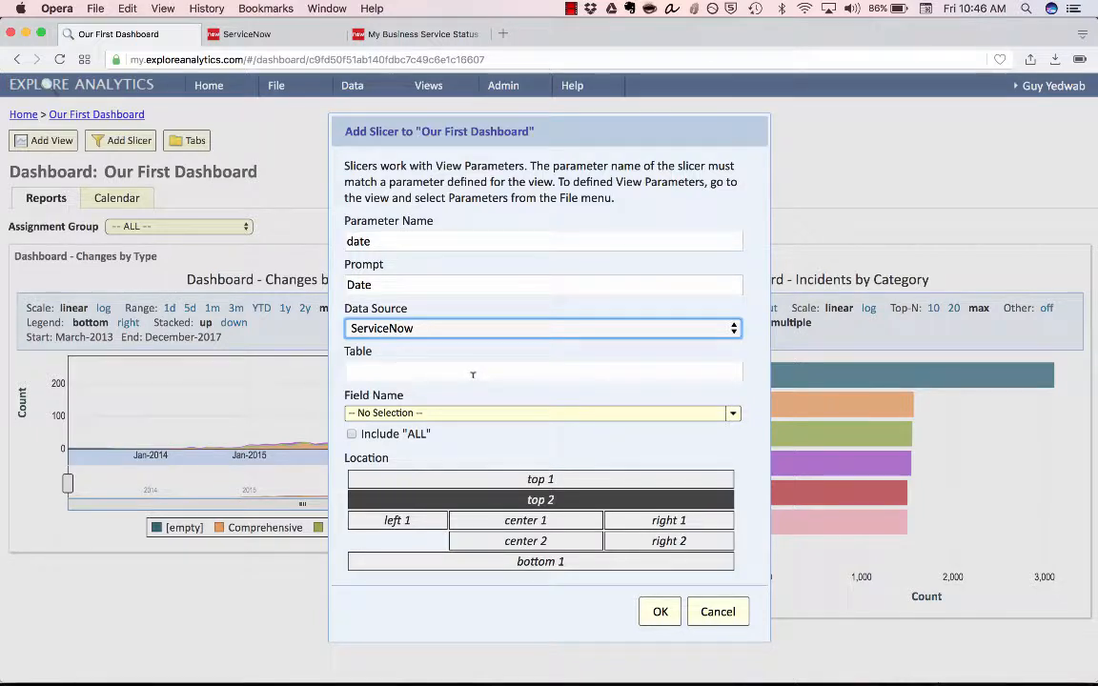
Step: Base the date slicer on the Incident table and its Opened field
{"action": "left_click", "coordinate": [481, 374]}
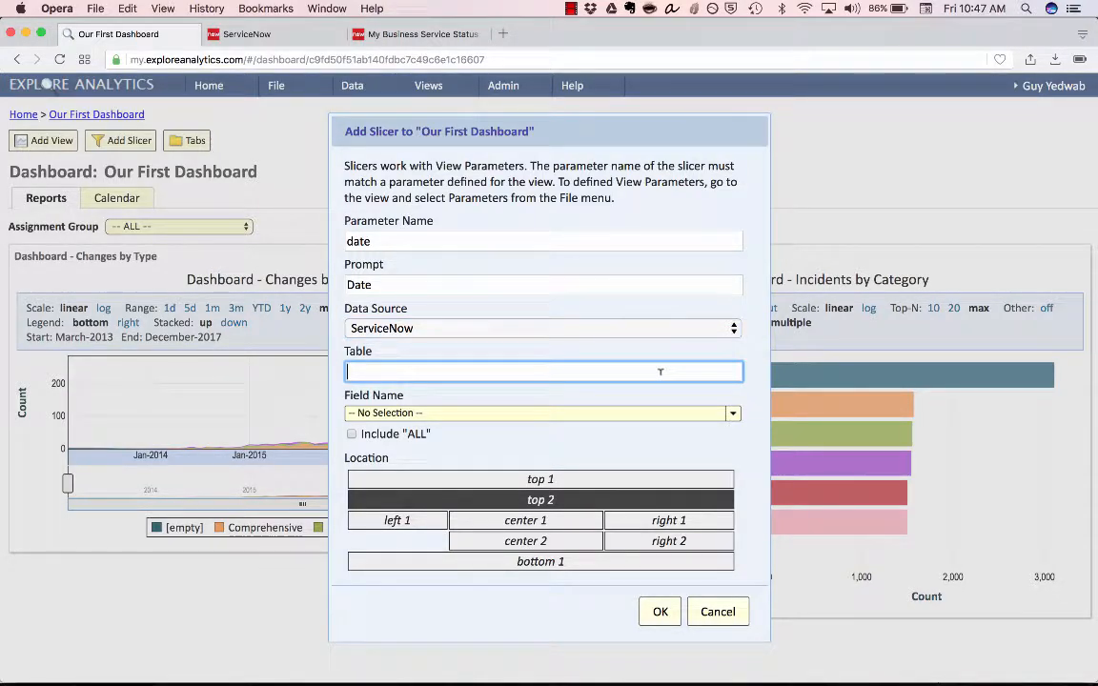
{"action": "type", "text": "incident"}
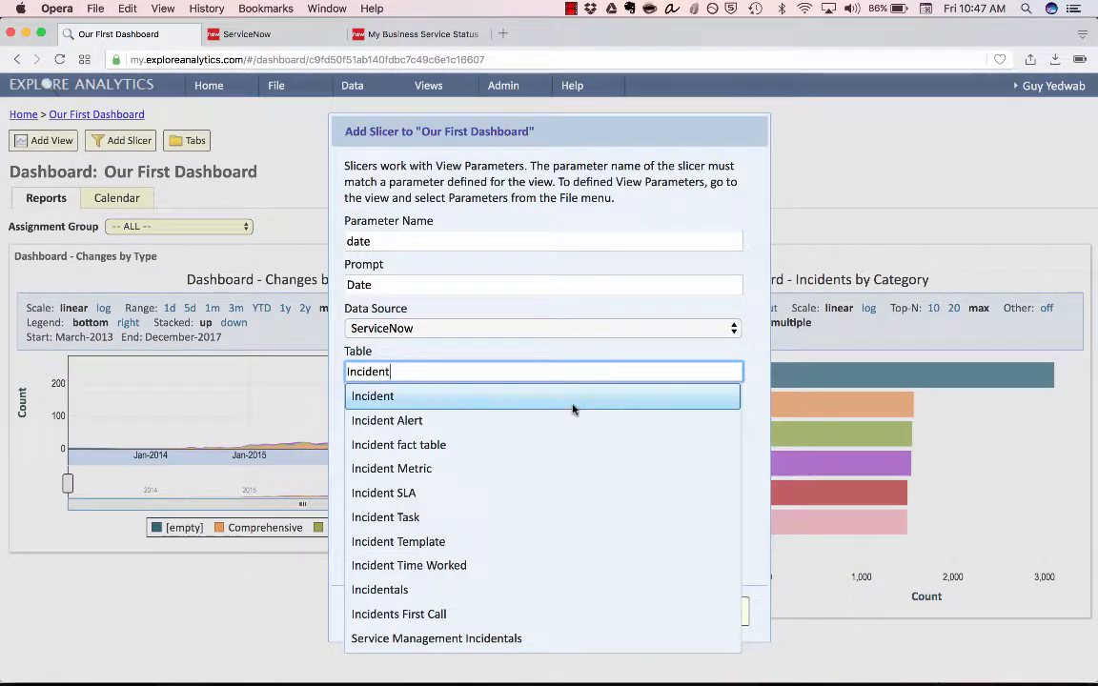
{"action": "left_click", "coordinate": [584, 407]}
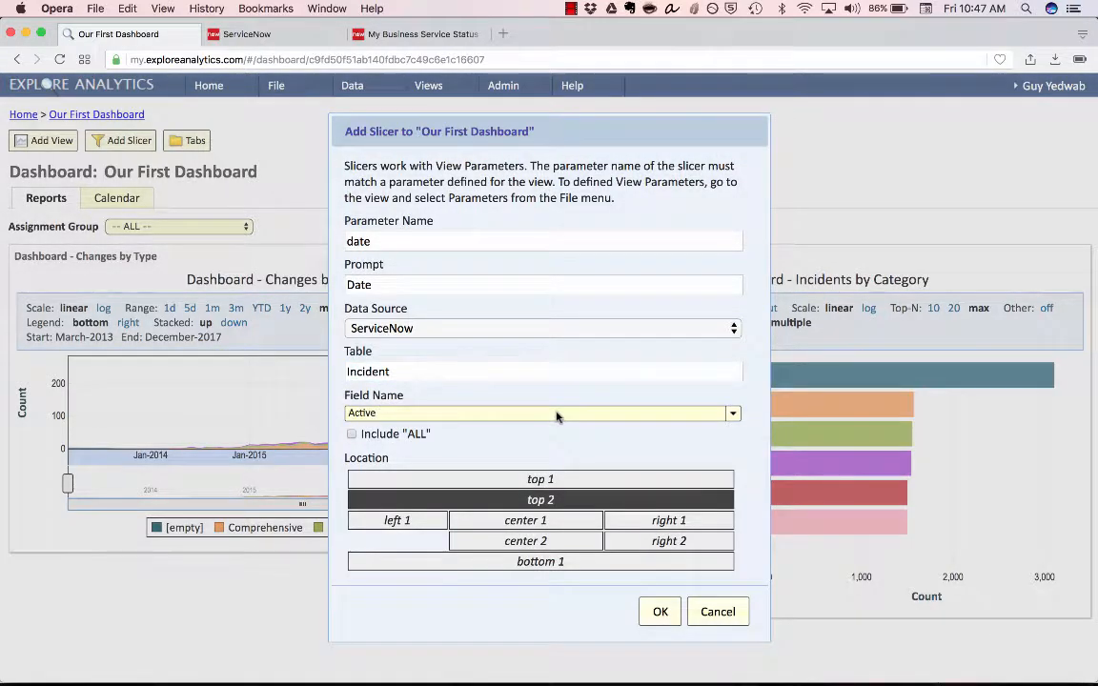
{"action": "left_click", "coordinate": [562, 414]}
{"action": "scroll", "coordinate": [541, 546], "scroll_direction": "down", "scroll_amount": 10}
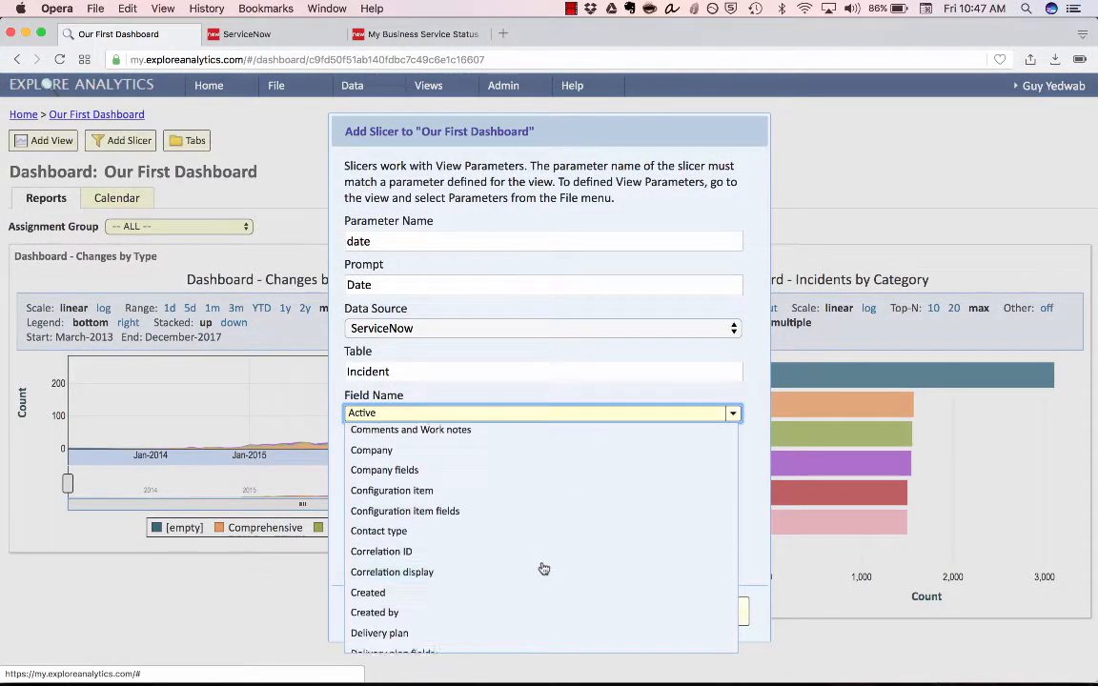
{"action": "scroll", "coordinate": [541, 569], "scroll_direction": "down", "scroll_amount": 10}
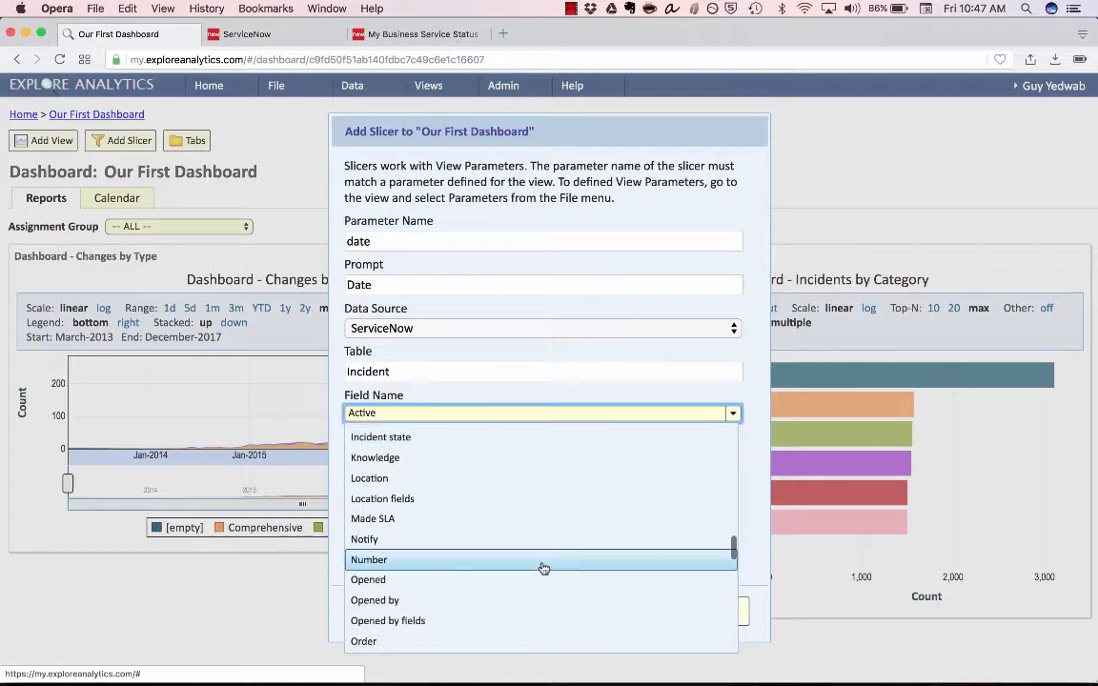
{"action": "left_click", "coordinate": [539, 505]}
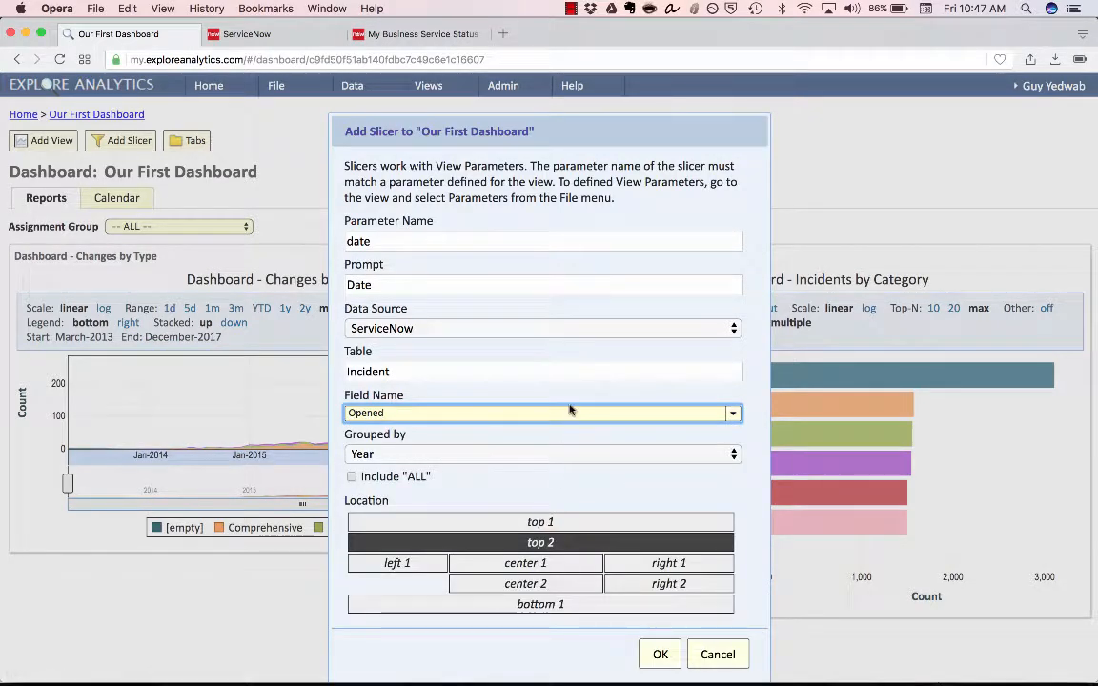
Step: Group the date slicer's values by Custom and add the slicer to the dashboard
{"action": "left_click", "coordinate": [591, 457]}
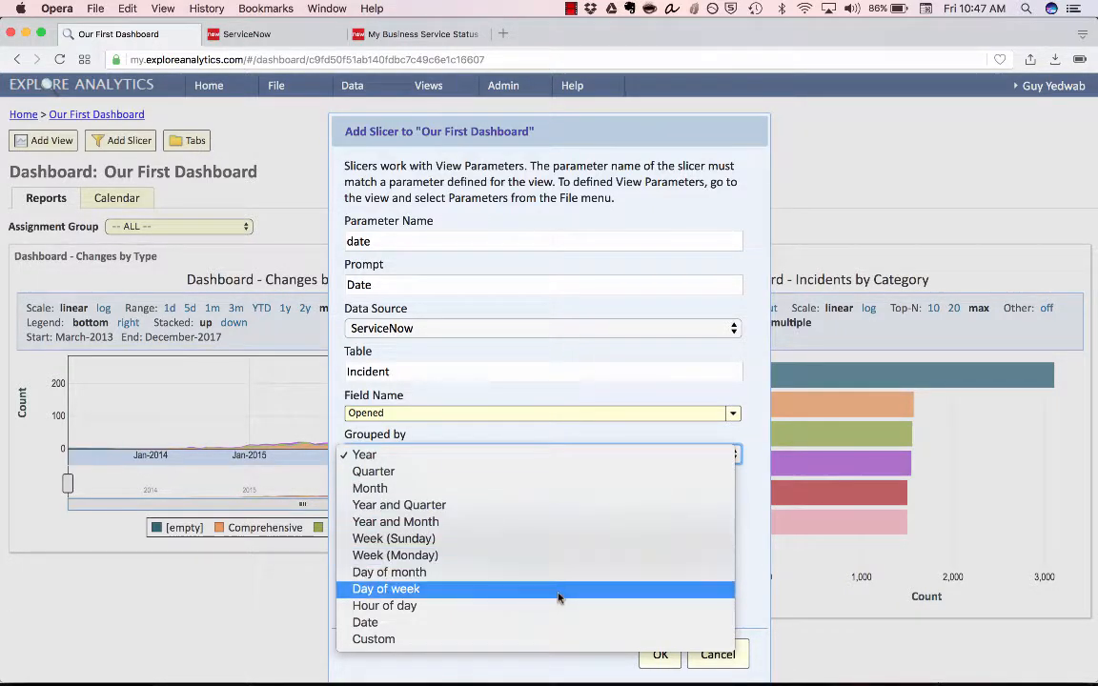
{"action": "left_click", "coordinate": [537, 643]}
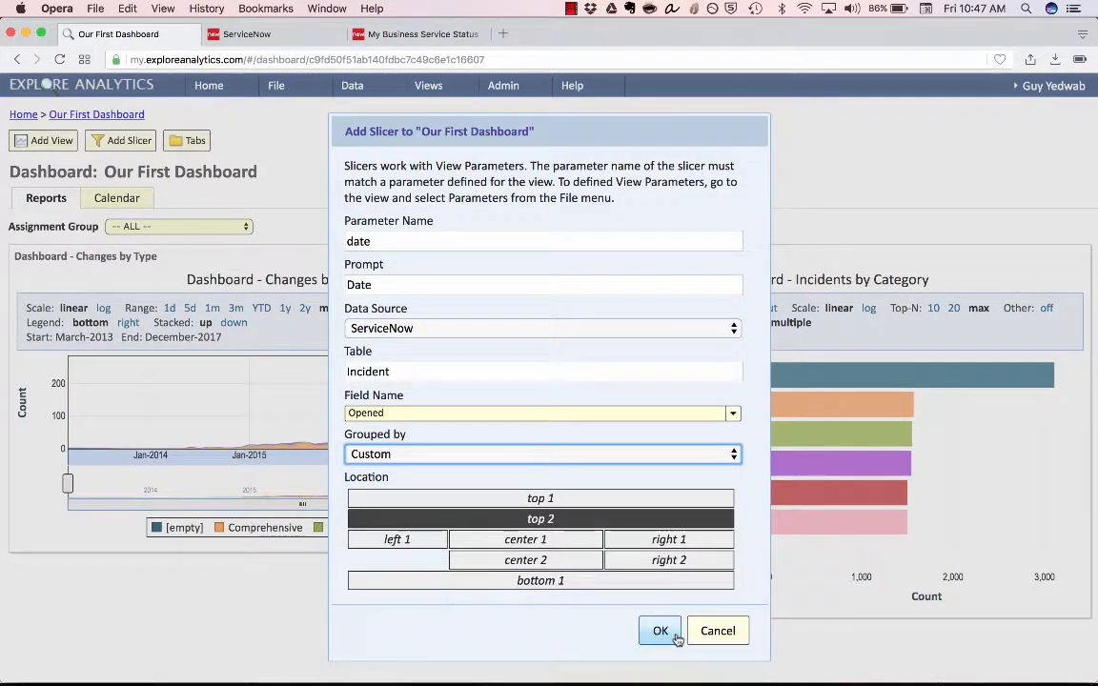
{"action": "left_click", "coordinate": [660, 632]}
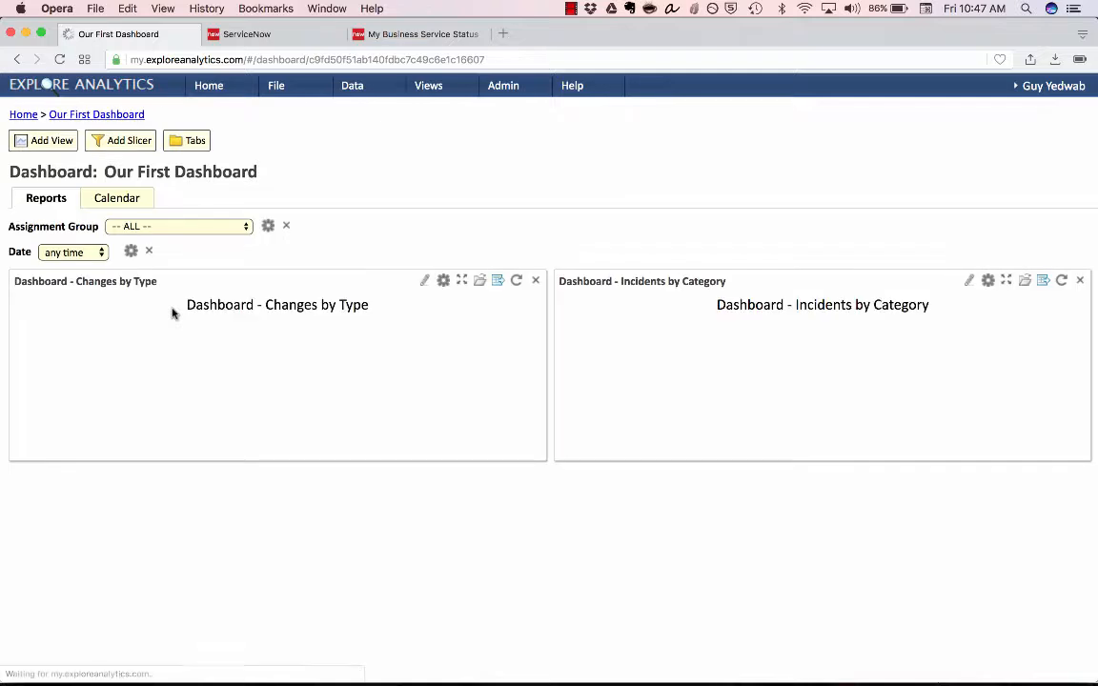
Step: Try the Date slicer's "before" and "between" conditions and look at the date choices each one offers
{"action": "left_click", "coordinate": [69, 254]}
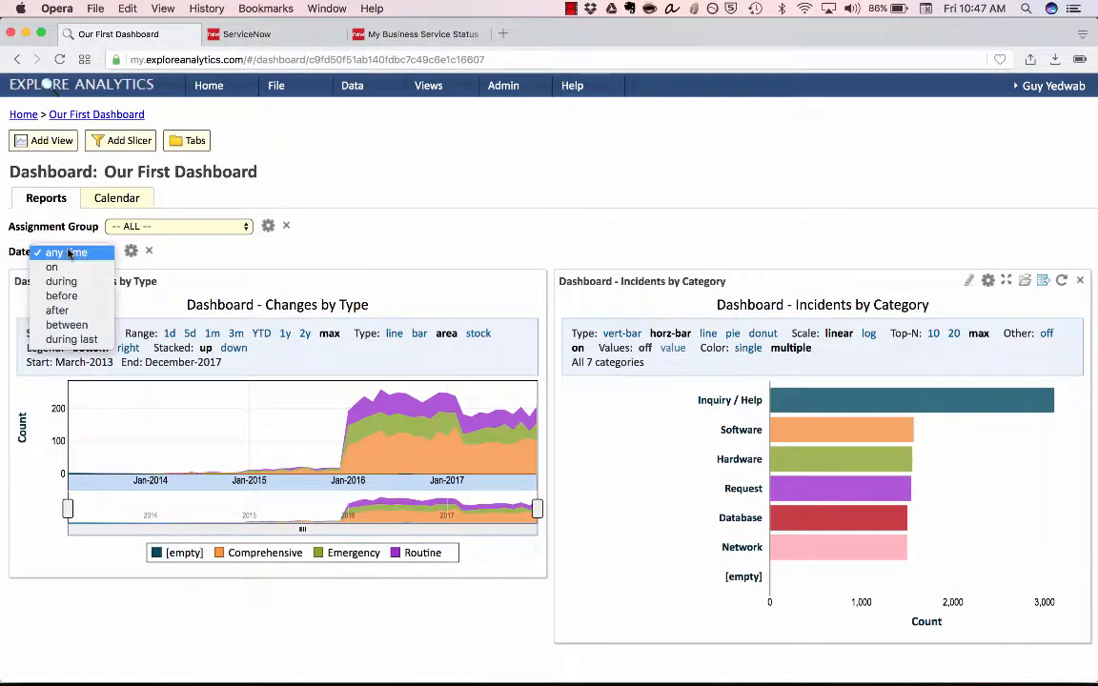
{"action": "left_click", "coordinate": [70, 296]}
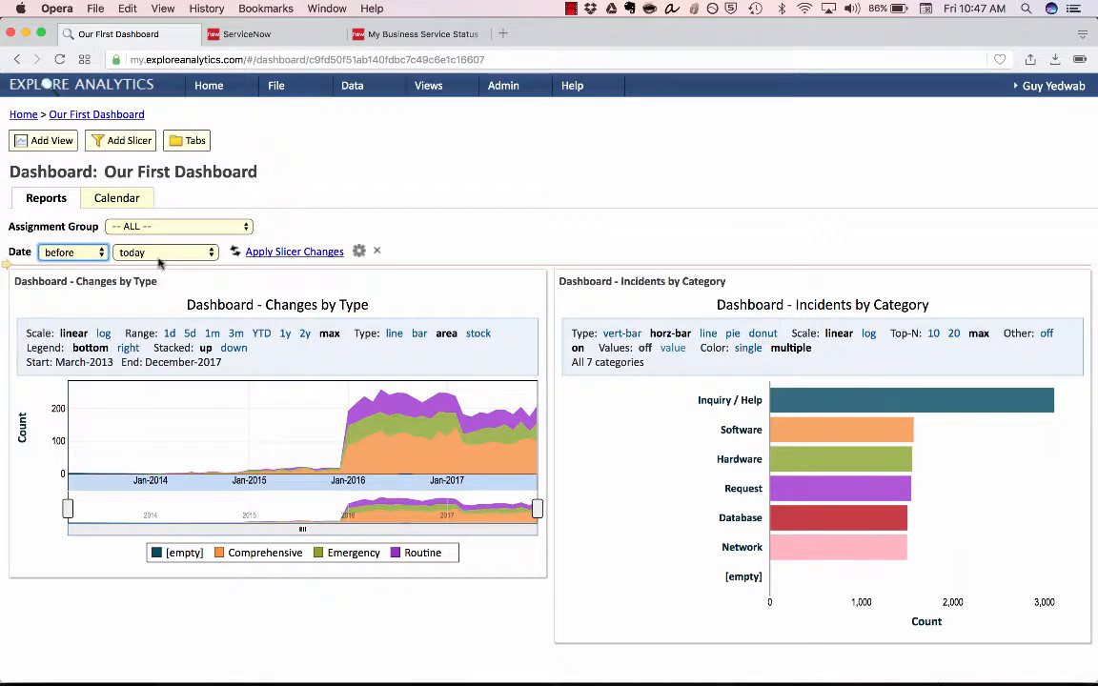
{"action": "left_click", "coordinate": [159, 258]}
{"action": "left_click", "coordinate": [105, 254]}
{"action": "left_click", "coordinate": [89, 255]}
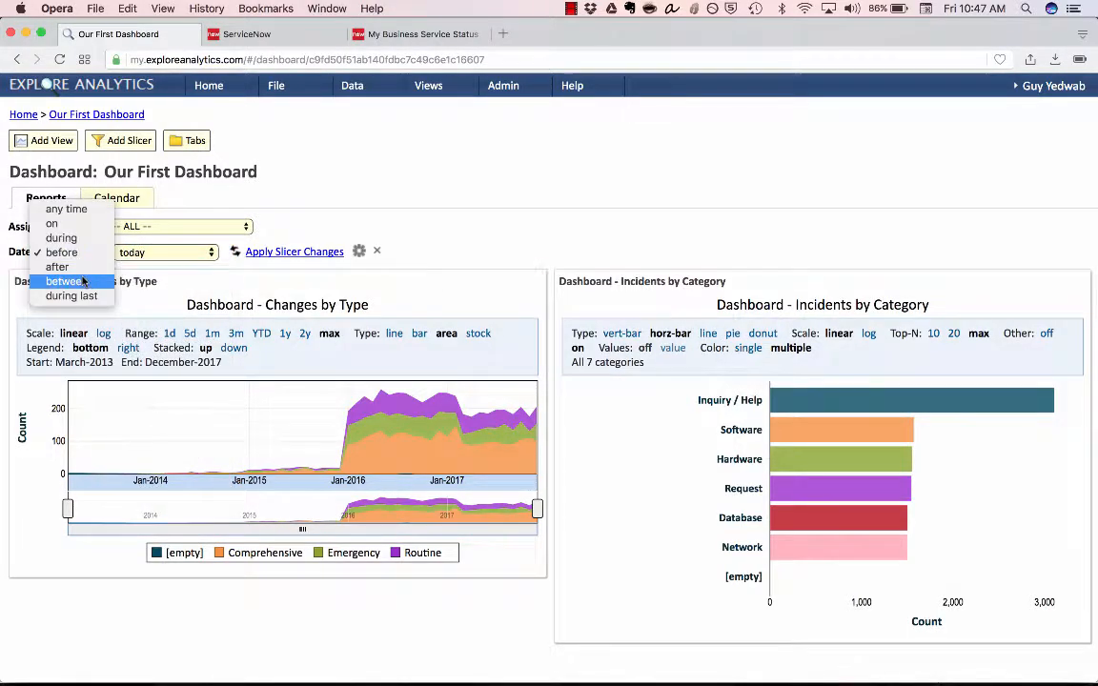
{"action": "left_click", "coordinate": [68, 281]}
{"action": "left_click", "coordinate": [144, 250]}
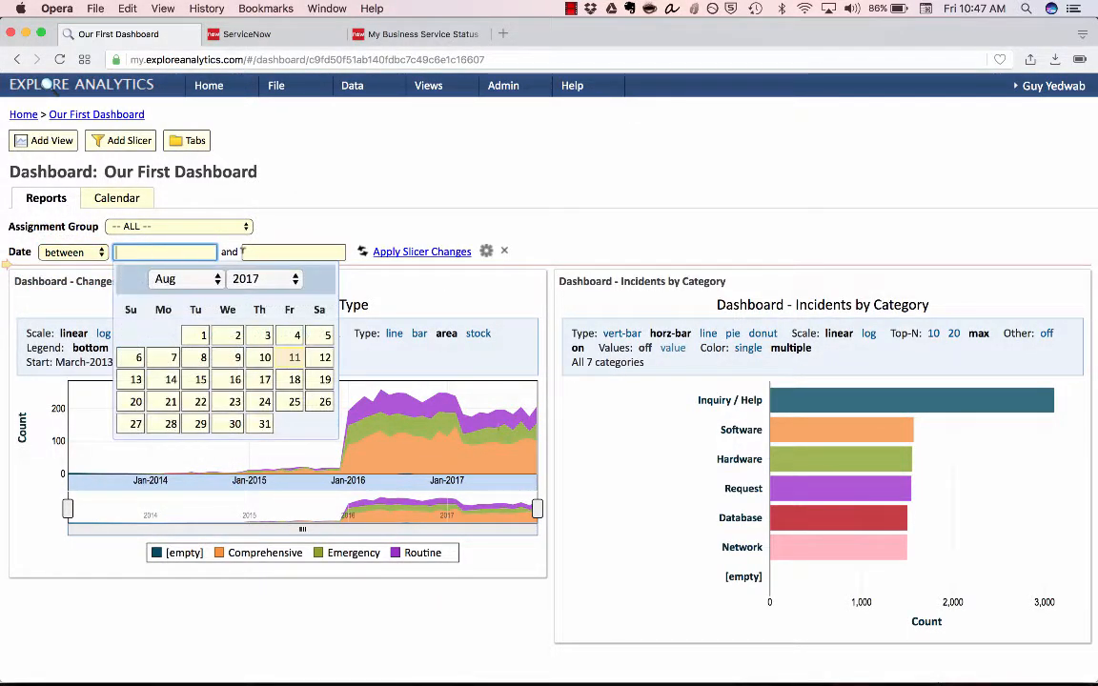
{"action": "left_click", "coordinate": [276, 251]}
Step: Try the Date slicer's "during last" condition with weeks as the unit, and set the slicer back to "any time"
{"action": "left_click", "coordinate": [102, 251]}
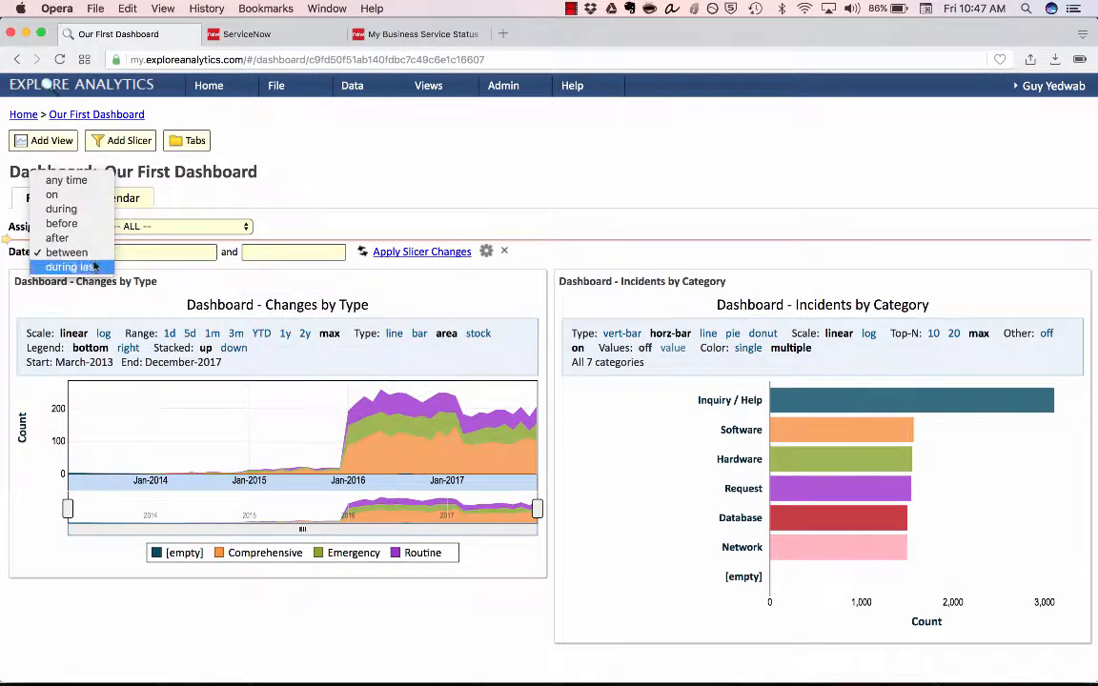
{"action": "left_click", "coordinate": [71, 267]}
{"action": "left_click", "coordinate": [160, 253]}
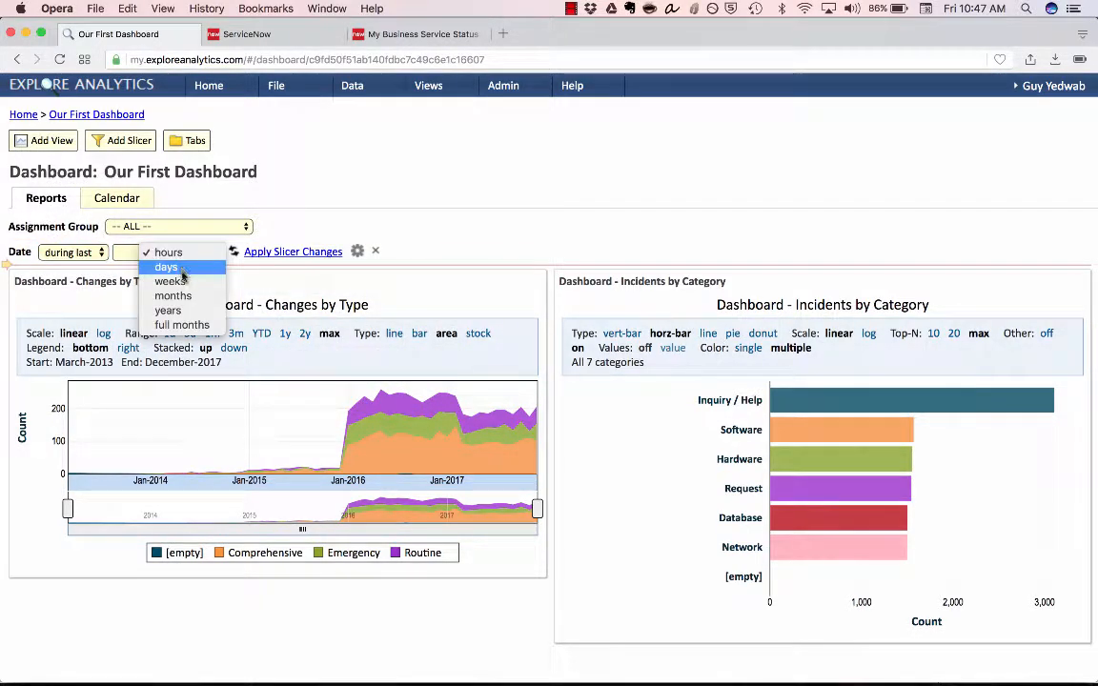
{"action": "left_click", "coordinate": [171, 281]}
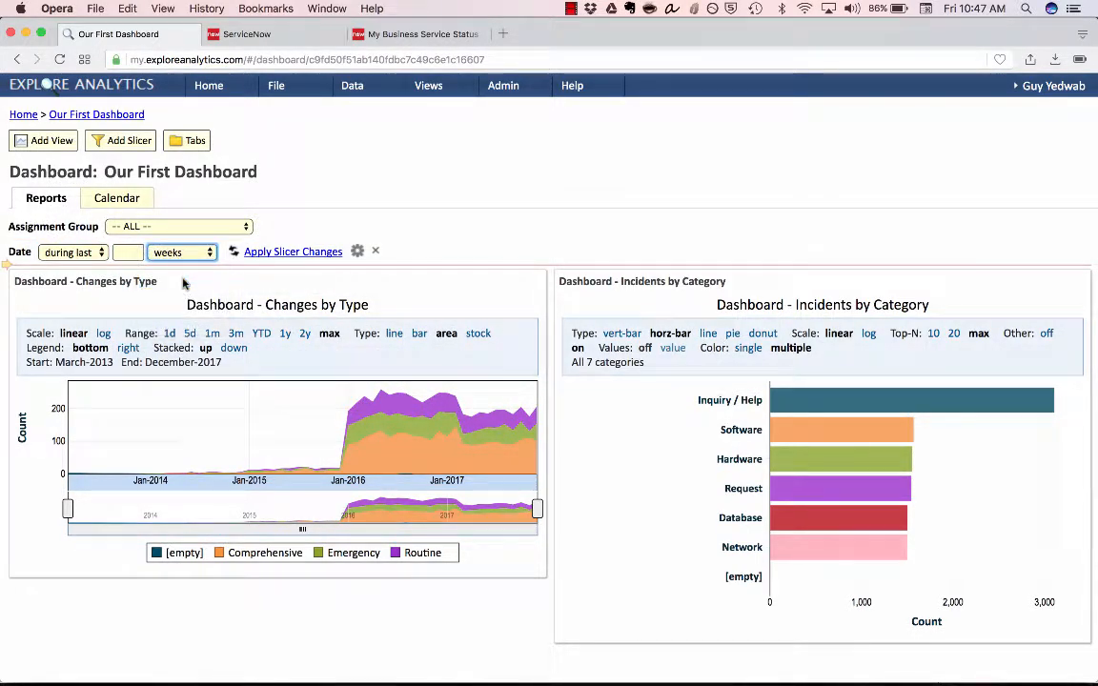
{"action": "left_click", "coordinate": [93, 252]}
{"action": "left_click", "coordinate": [84, 173]}
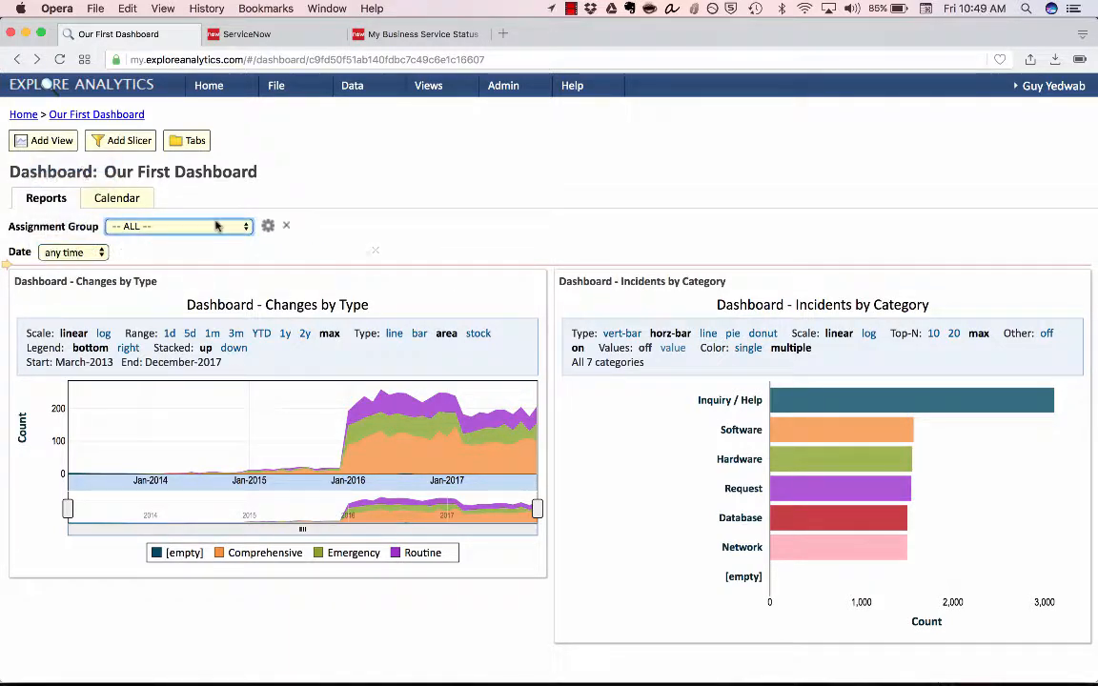
Step: Try Boston and Dallas in the Assignment Group slicer, and leave it set to Facilities Dispatchers
{"action": "left_click", "coordinate": [220, 226]}
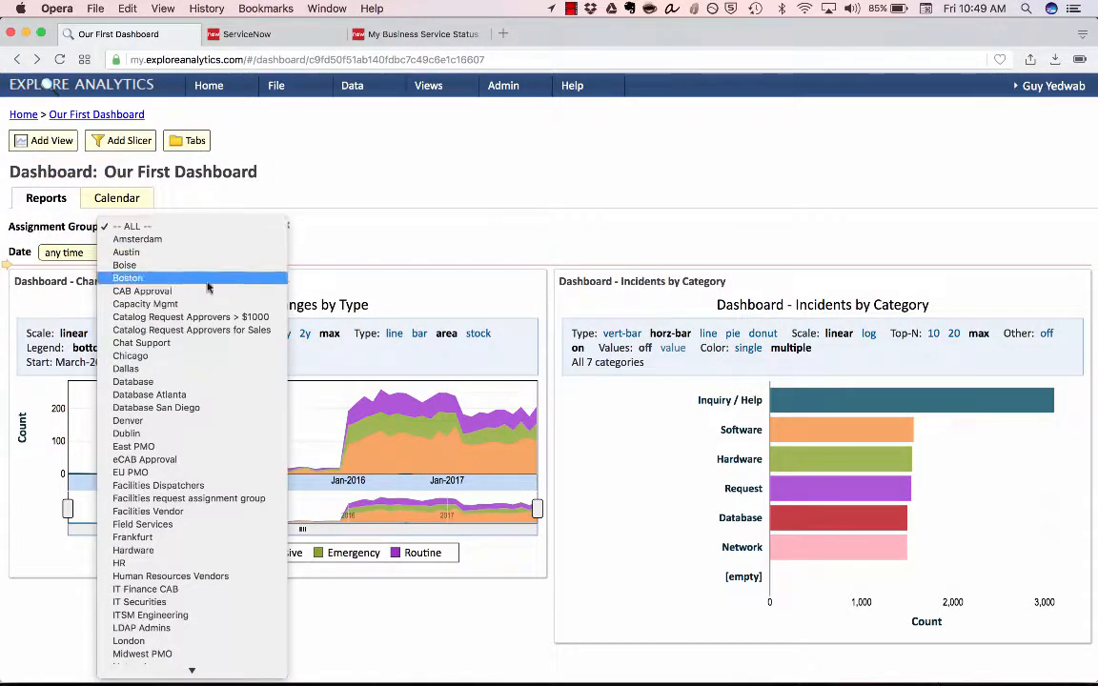
{"action": "left_click", "coordinate": [205, 277]}
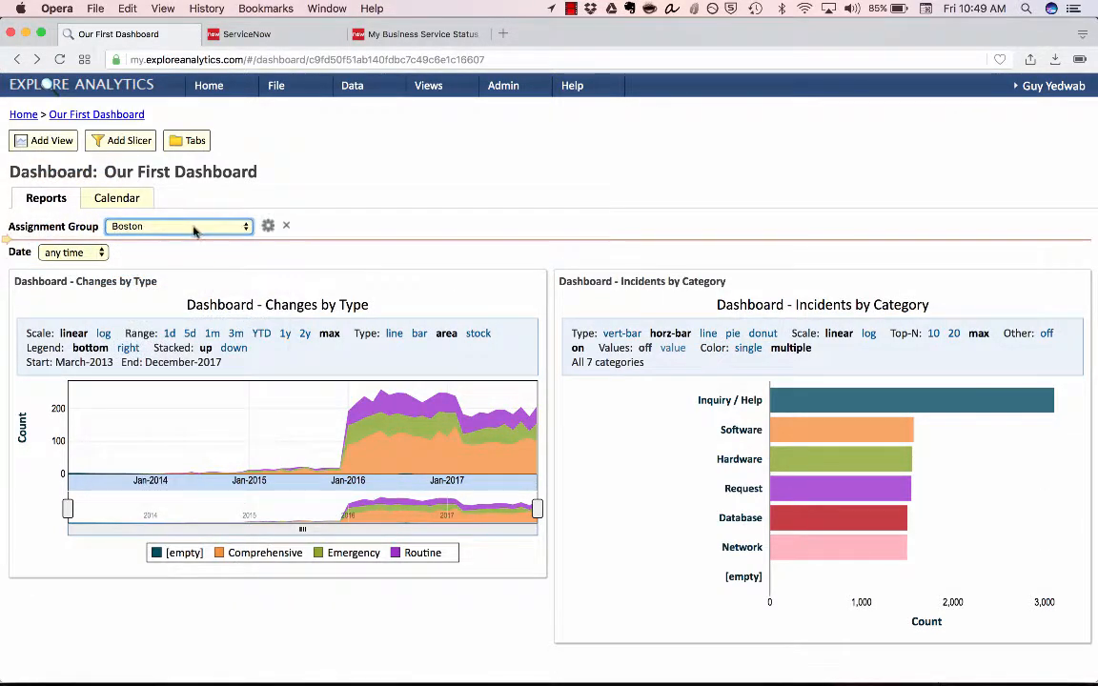
{"action": "left_click", "coordinate": [190, 225]}
{"action": "left_click", "coordinate": [204, 313]}
{"action": "left_click", "coordinate": [192, 226]}
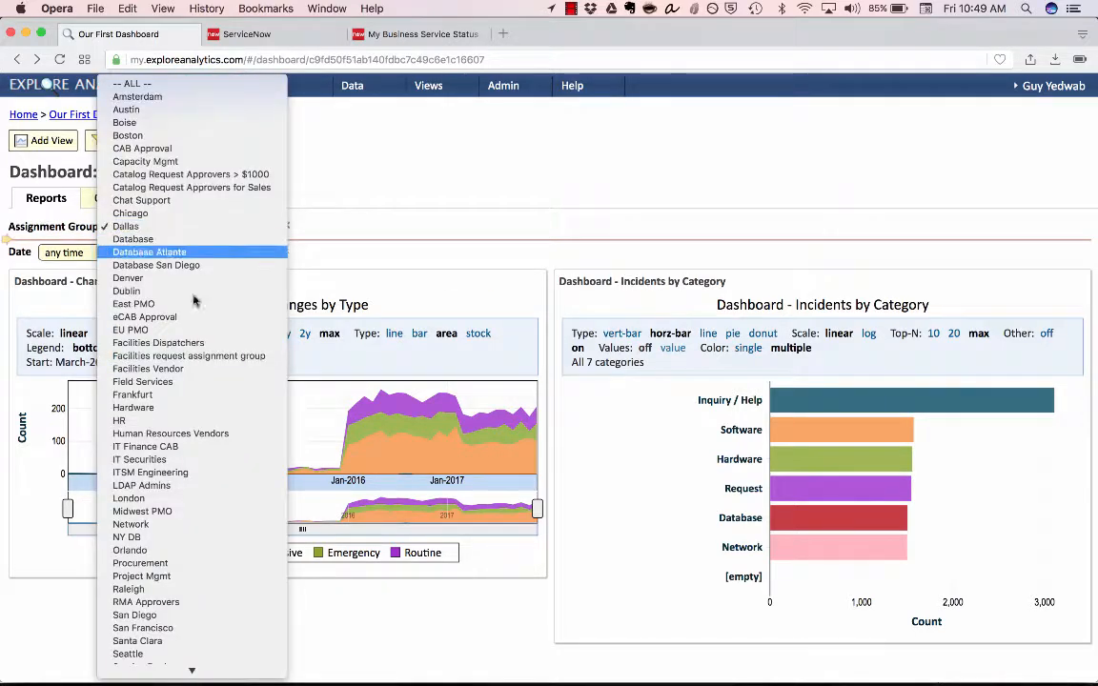
{"action": "left_click", "coordinate": [191, 349]}
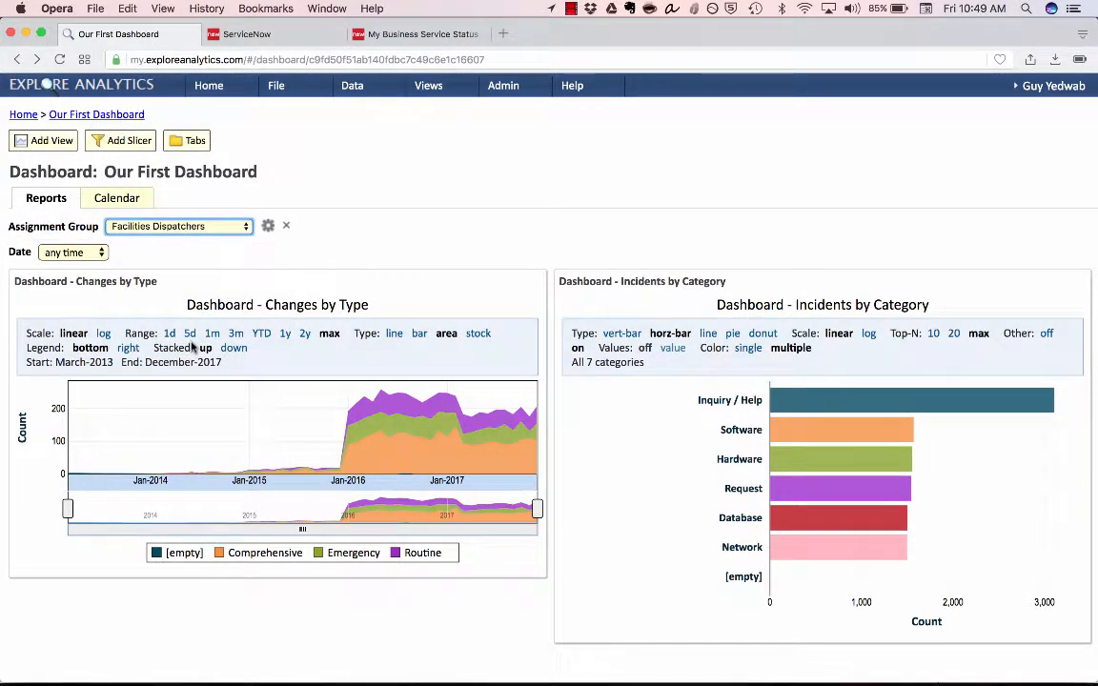
Step: Check the Assignment Group slicer's parameter name in its settings, and set the slicer to ALL
{"action": "left_click", "coordinate": [266, 227]}
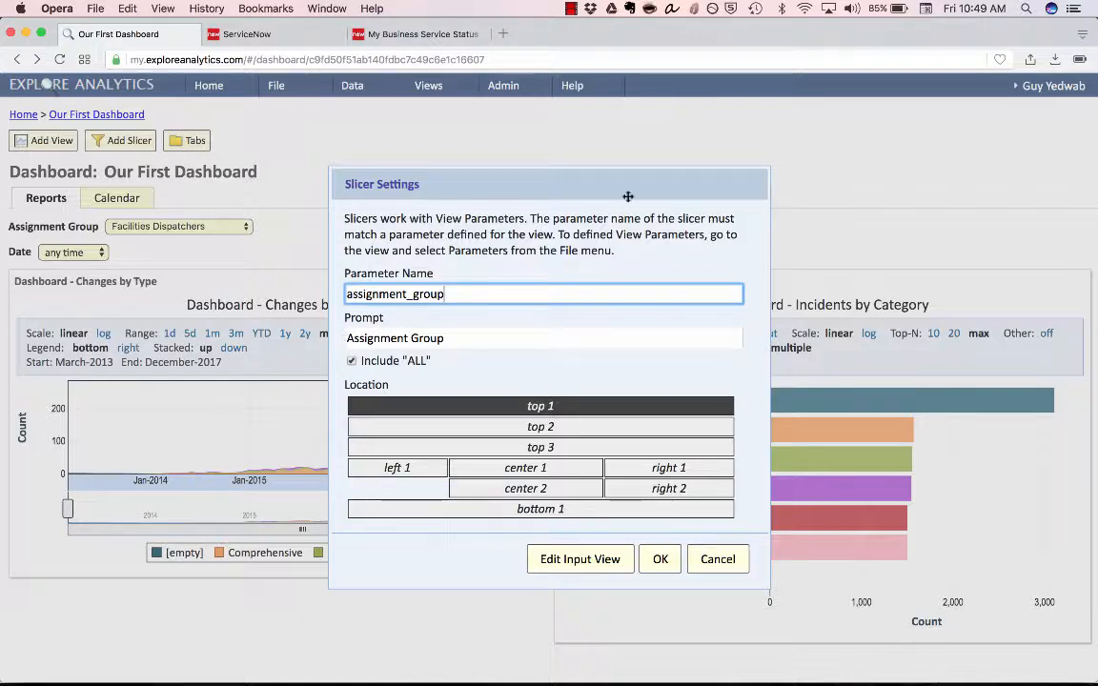
{"action": "left_click", "coordinate": [756, 184]}
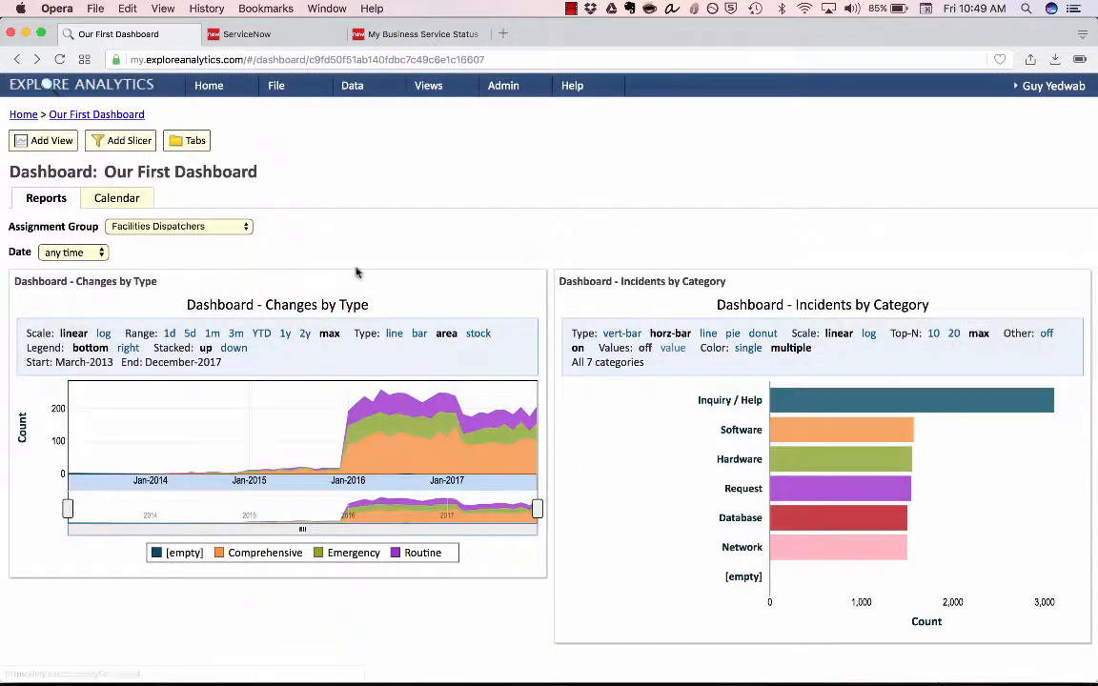
{"action": "left_click", "coordinate": [229, 225]}
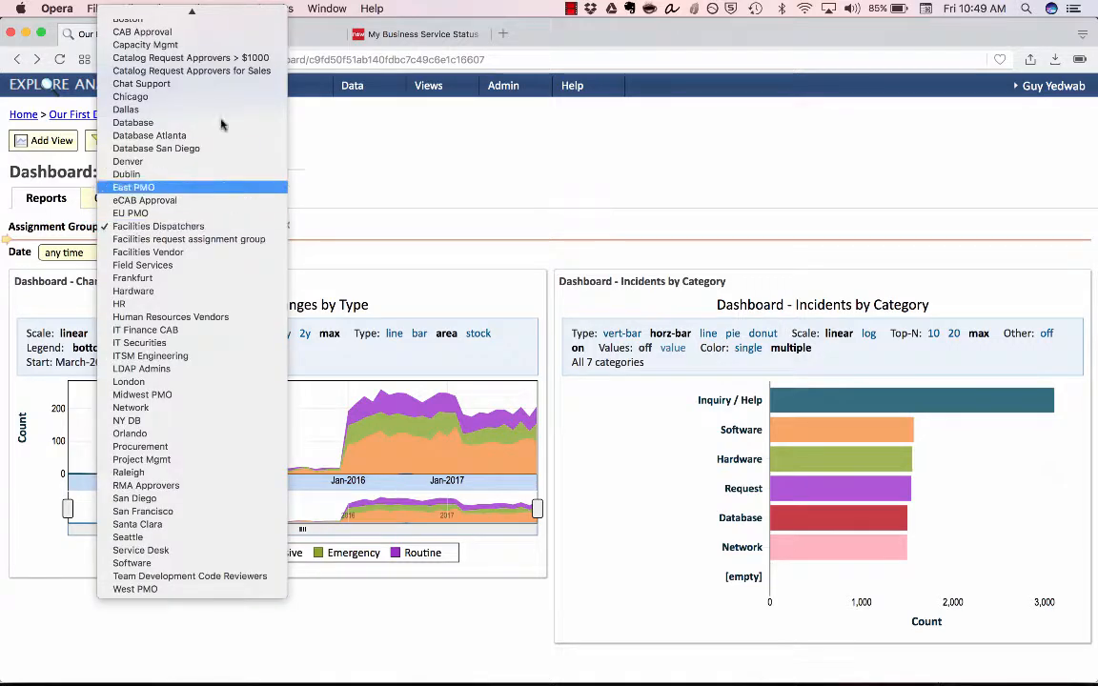
{"action": "left_click", "coordinate": [184, 14]}
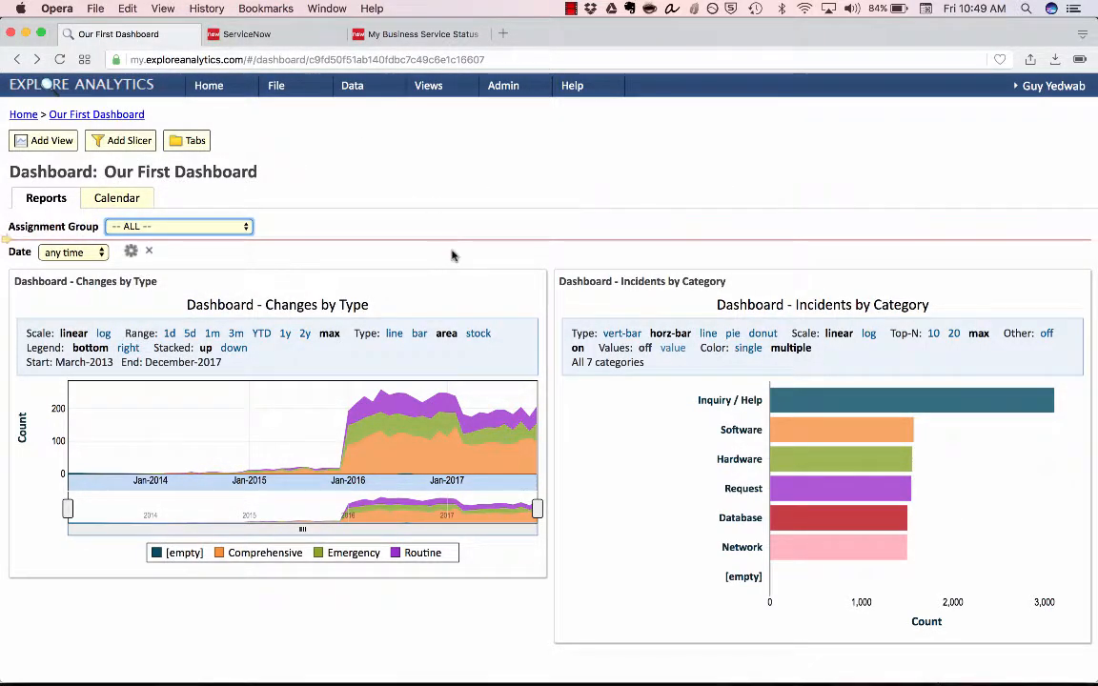
Step: Open the "Dashboard - Changes by Type" view for editing from the dashboard and acknowledge the publishing reminder
{"action": "mouse_move", "coordinate": [475, 288]}
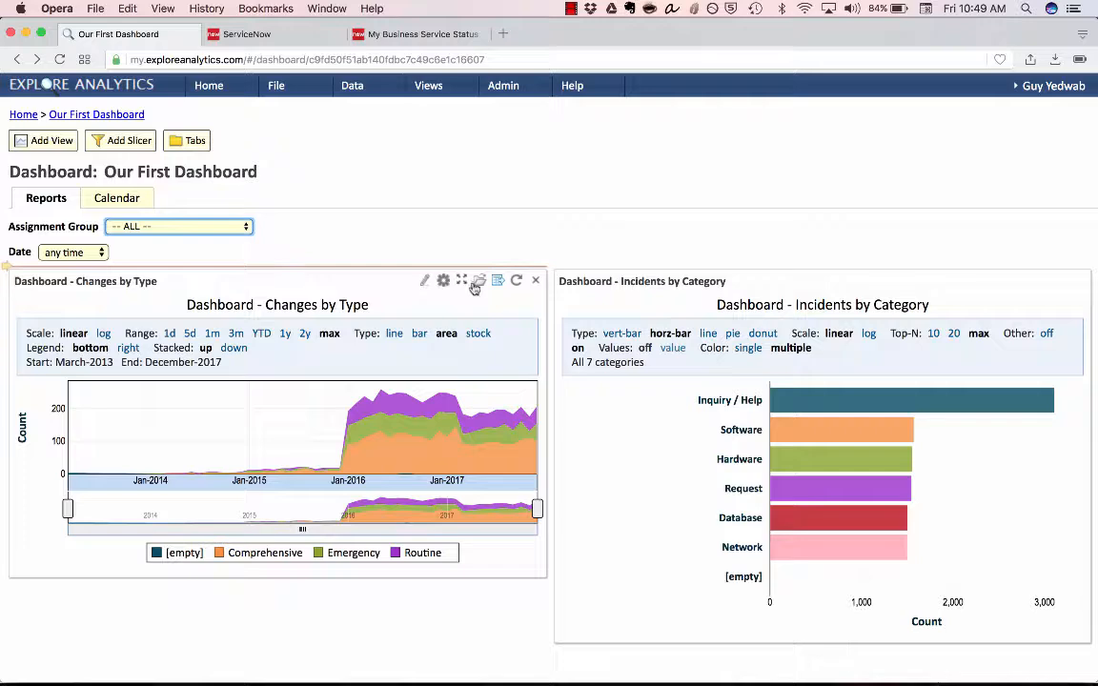
{"action": "left_click", "coordinate": [425, 283]}
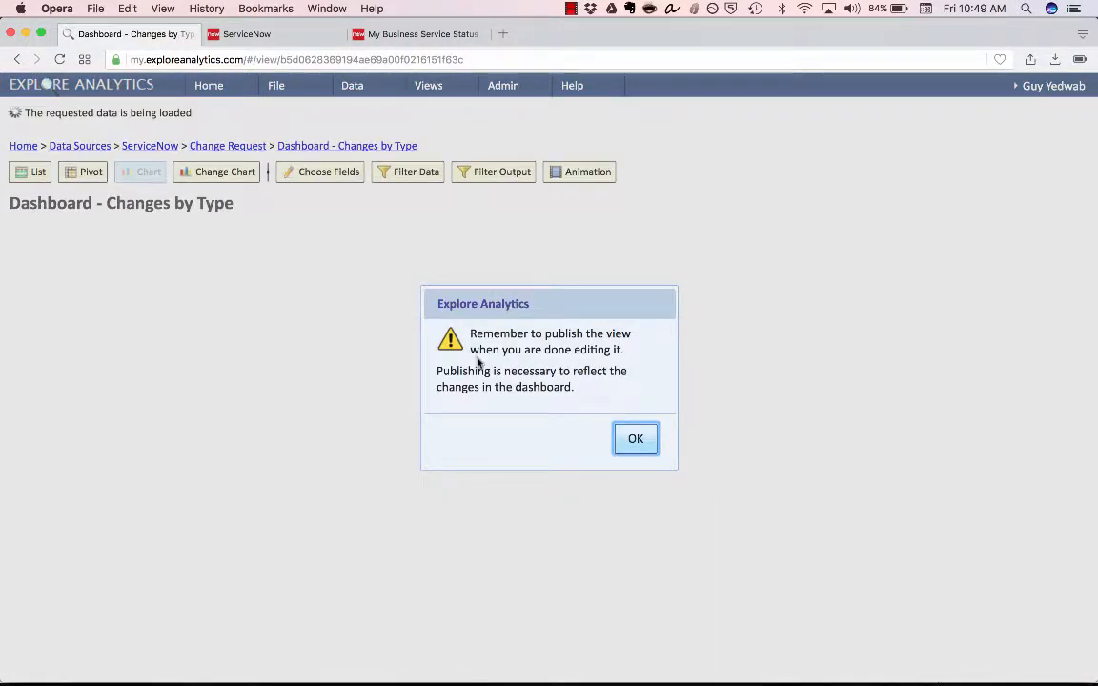
{"action": "left_click_drag", "start_coordinate": [468, 334], "coordinate": [586, 390]}
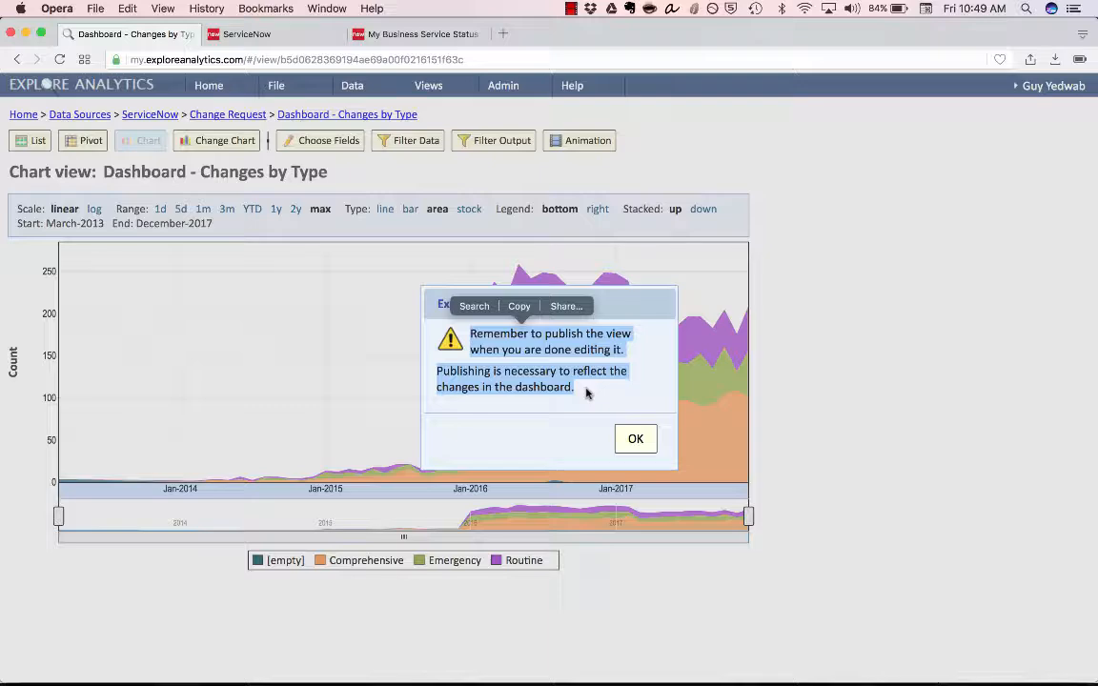
{"action": "left_click", "coordinate": [633, 439]}
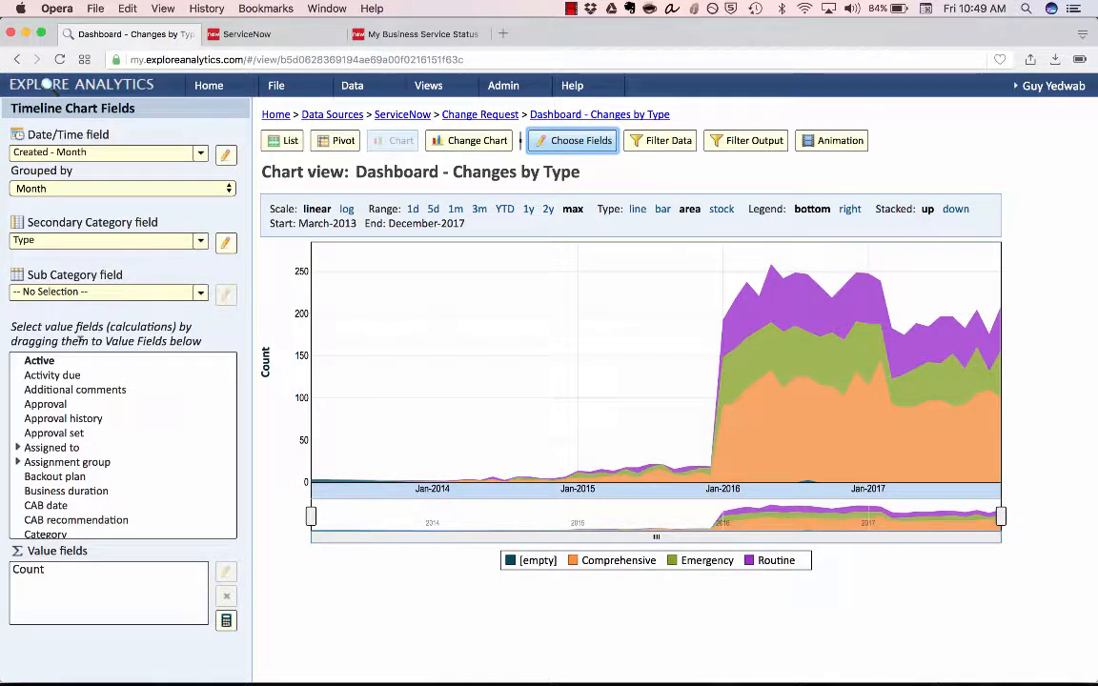
Step: Add a view parameter on the Assignment group field to the Changes by Type view, named assignment_group
{"action": "left_click", "coordinate": [274, 88]}
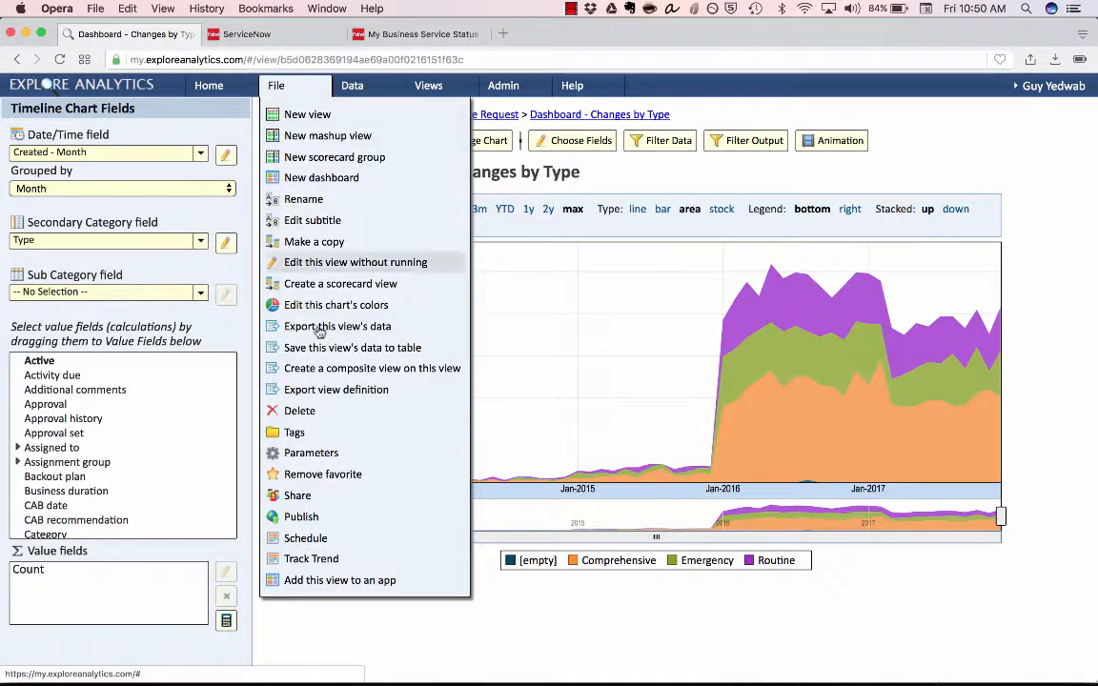
{"action": "left_click", "coordinate": [314, 456]}
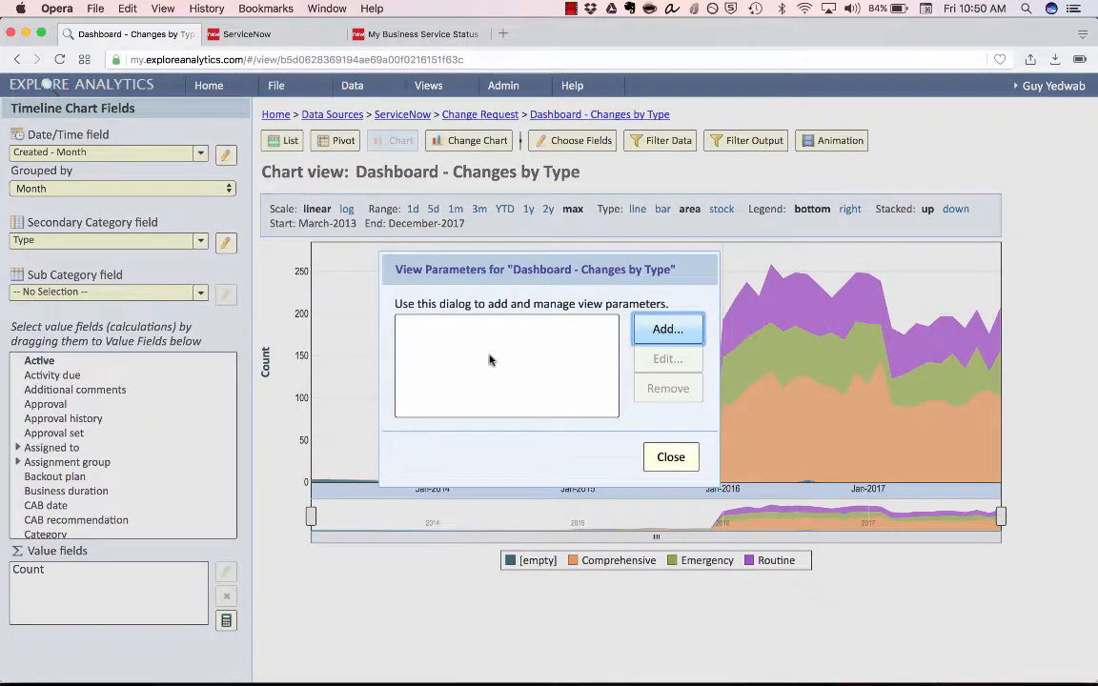
{"action": "left_click", "coordinate": [668, 330]}
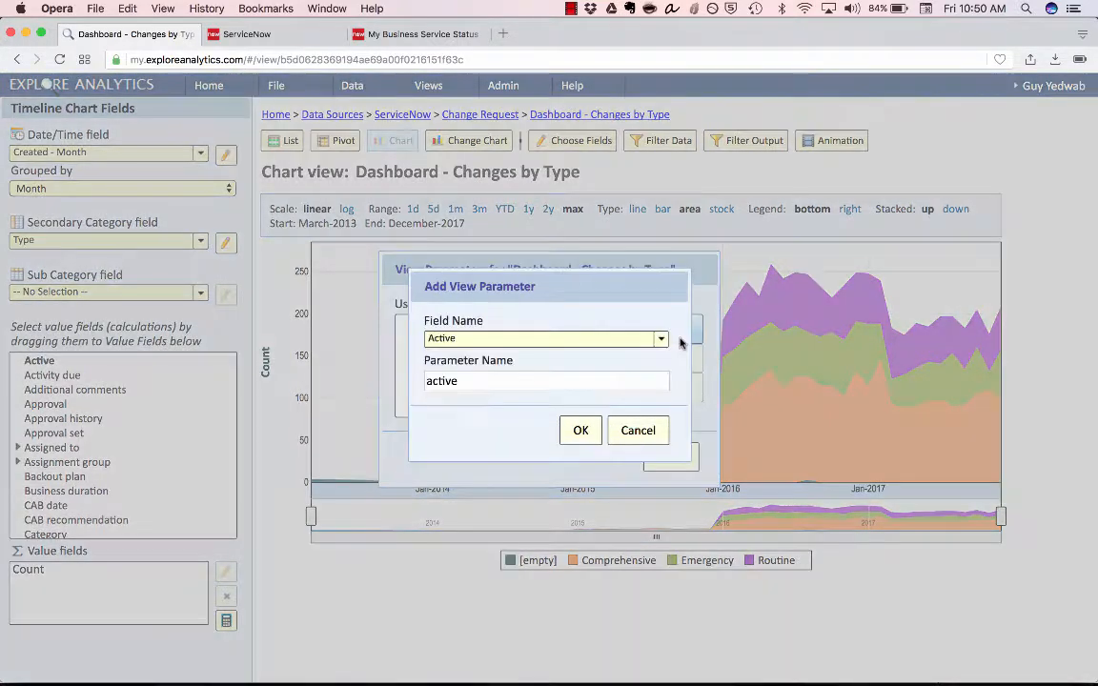
{"action": "left_click", "coordinate": [610, 338]}
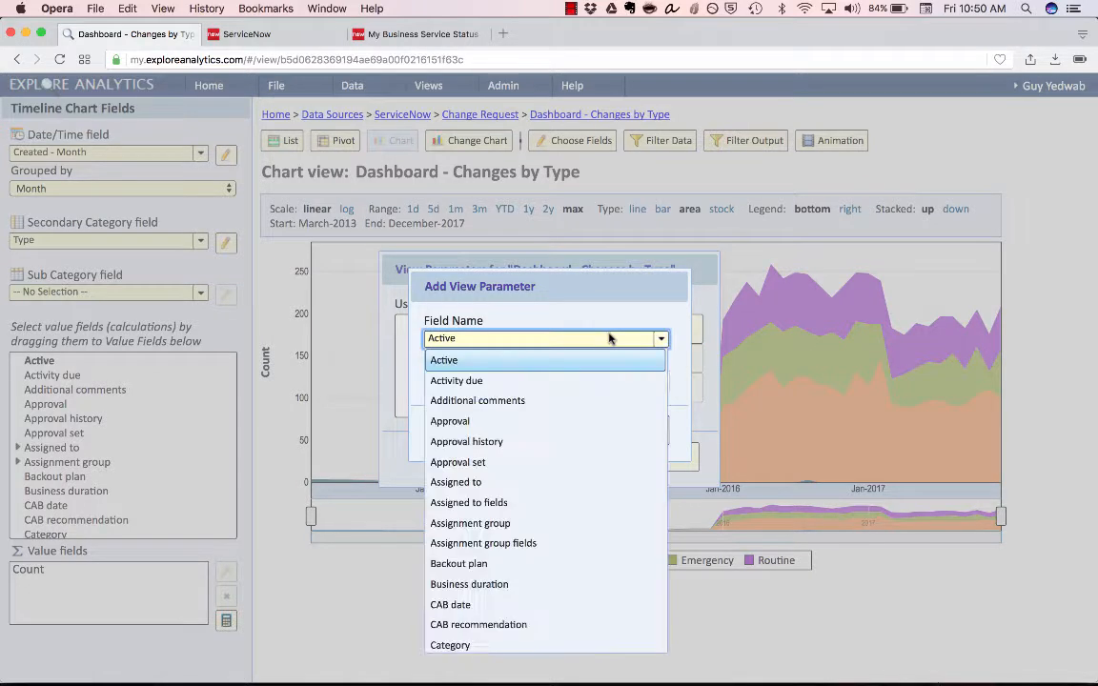
{"action": "left_click", "coordinate": [544, 523]}
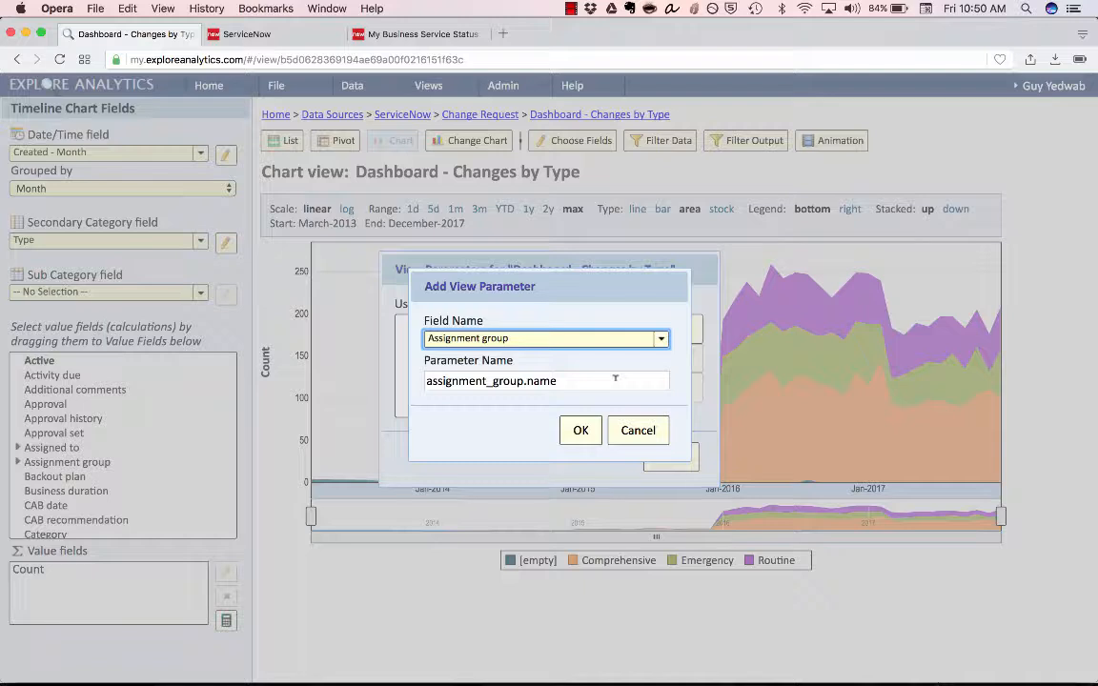
{"action": "left_click", "coordinate": [558, 380]}
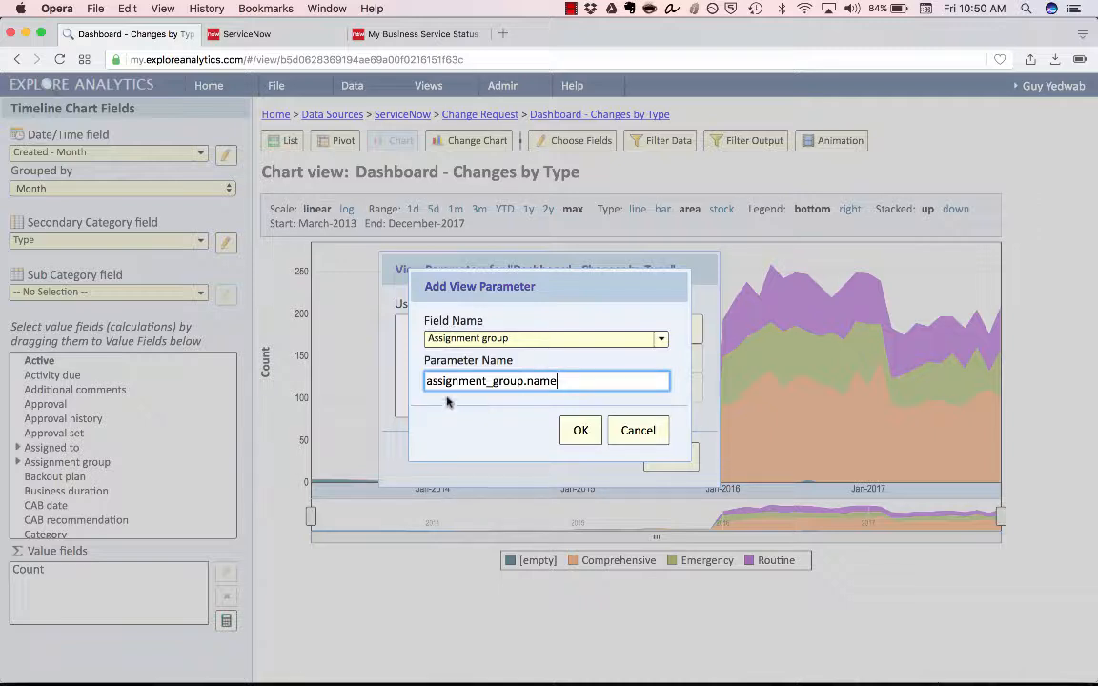
{"action": "left_click_drag", "start_coordinate": [426, 380], "coordinate": [563, 378]}
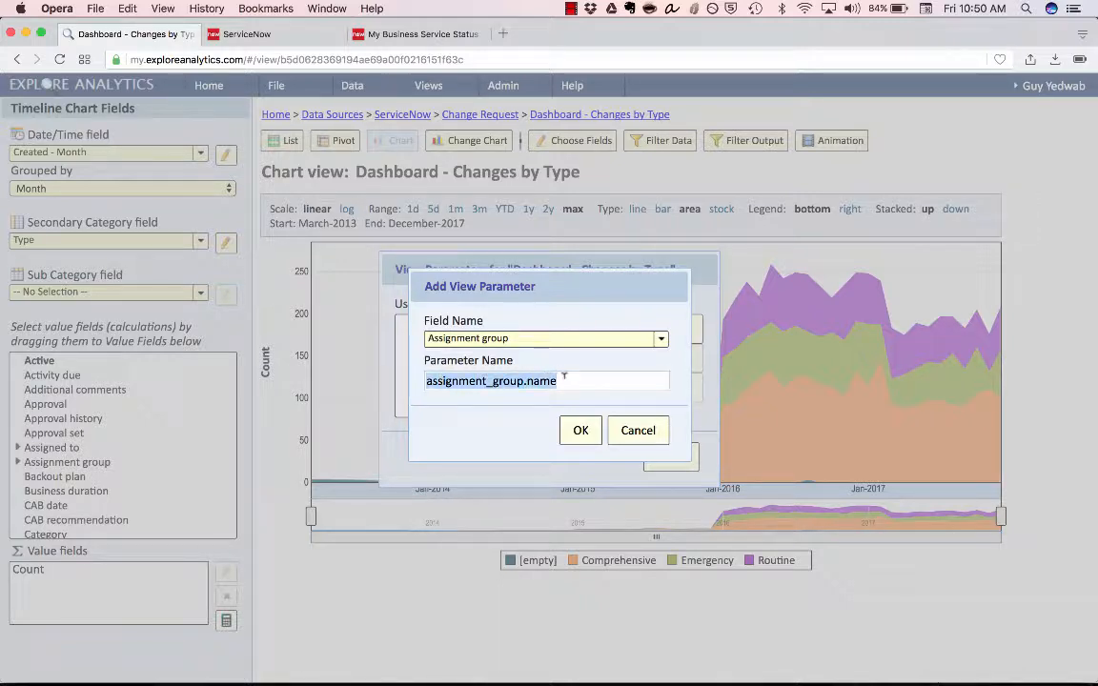
{"action": "left_click", "coordinate": [563, 377]}
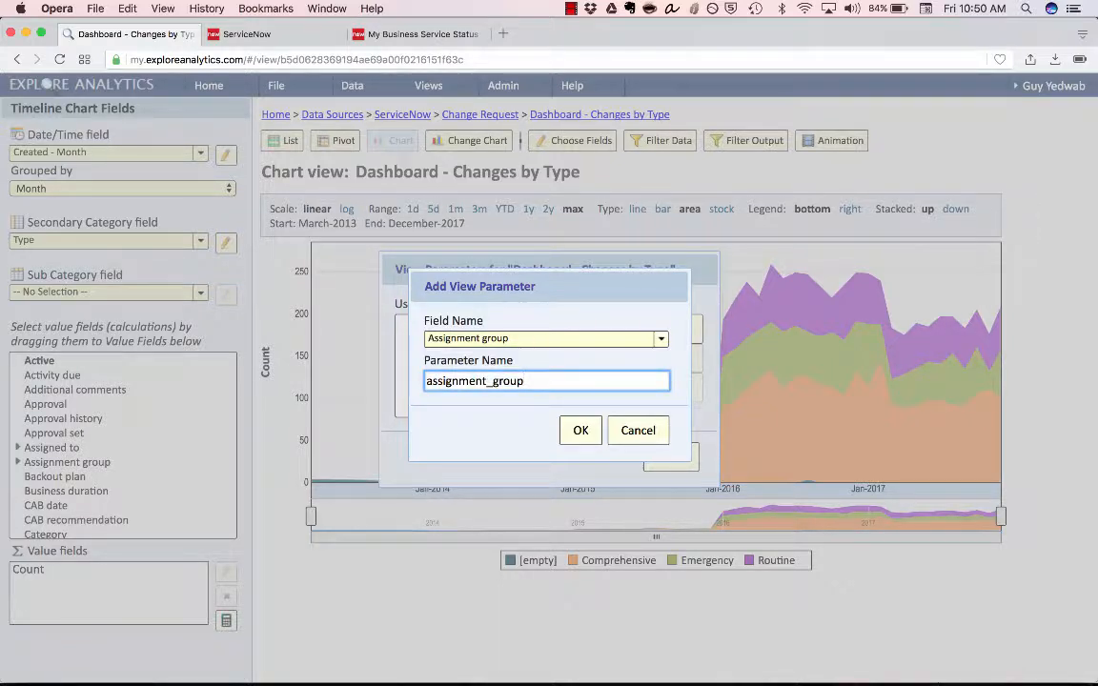
{"action": "left_click", "coordinate": [577, 431]}
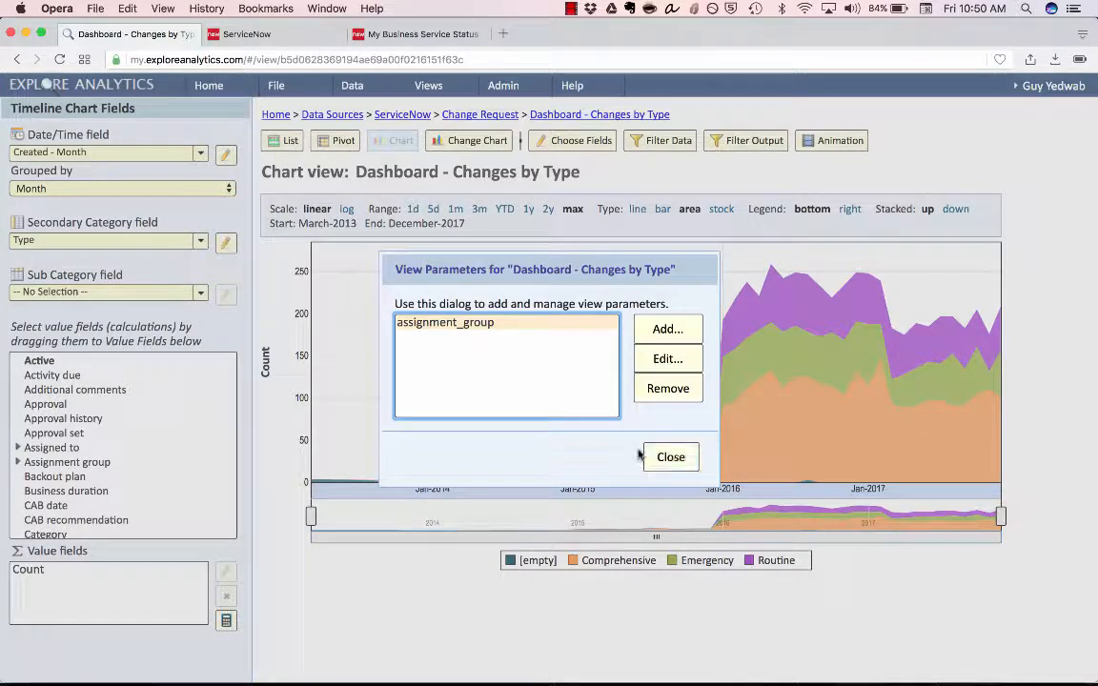
Step: Add a second view parameter on the Created field, grouped by Custom and named date, and close the parameter settings
{"action": "left_click", "coordinate": [676, 330]}
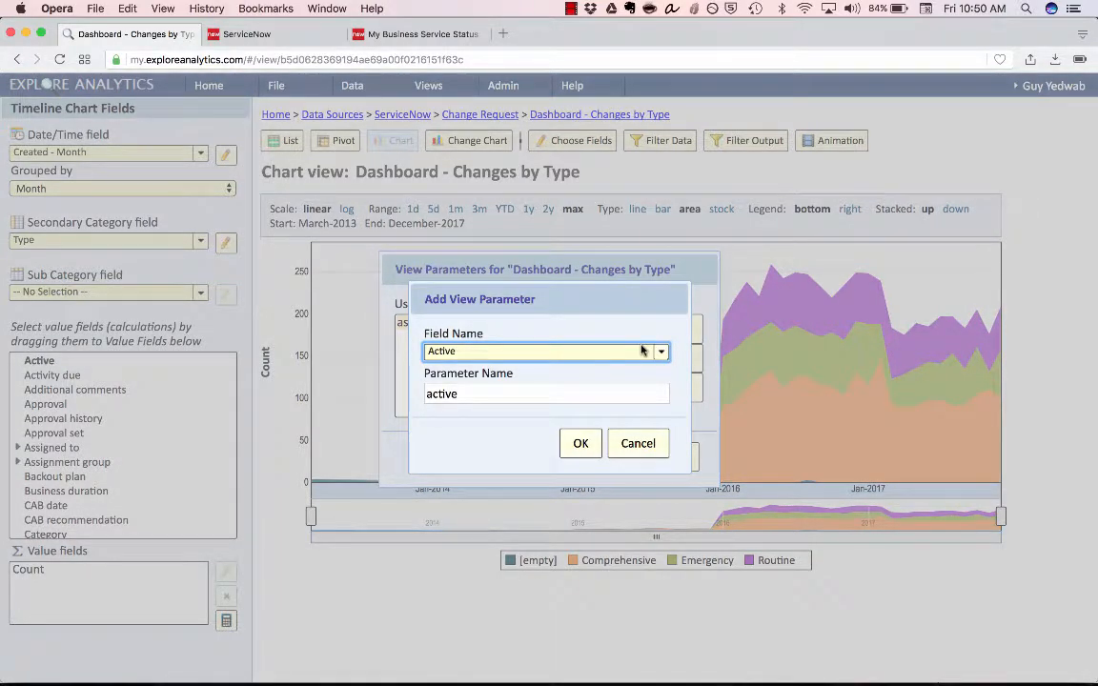
{"action": "left_click", "coordinate": [641, 351]}
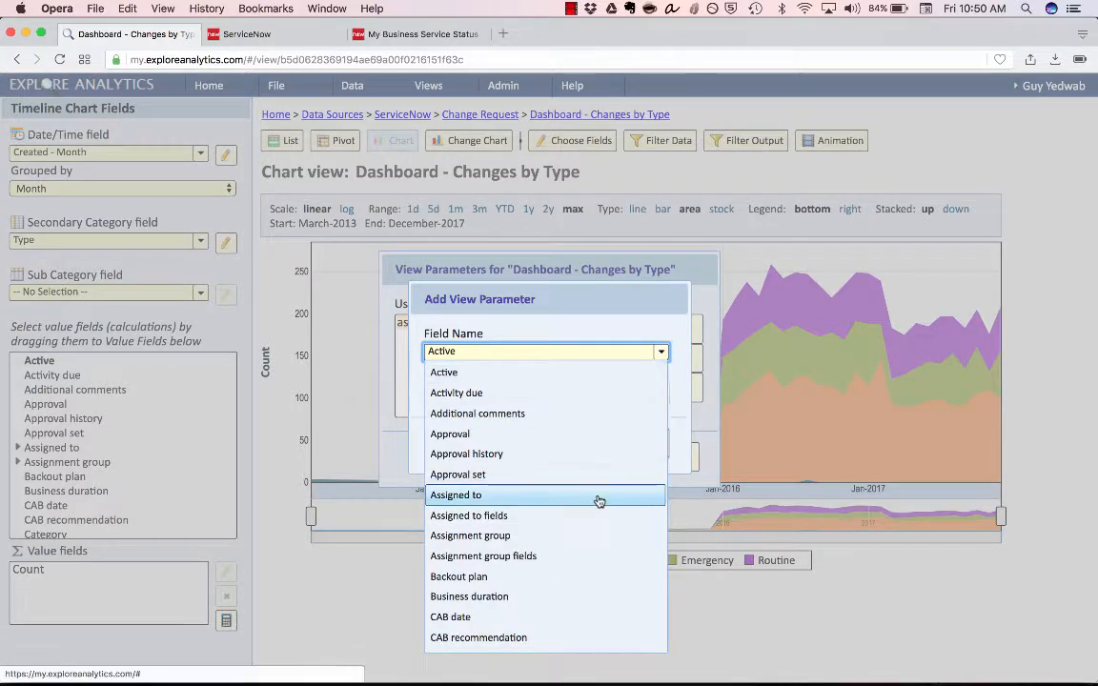
{"action": "scroll", "coordinate": [597, 500], "scroll_direction": "down", "scroll_amount": 3}
{"action": "scroll", "coordinate": [598, 500], "scroll_direction": "down", "scroll_amount": 5}
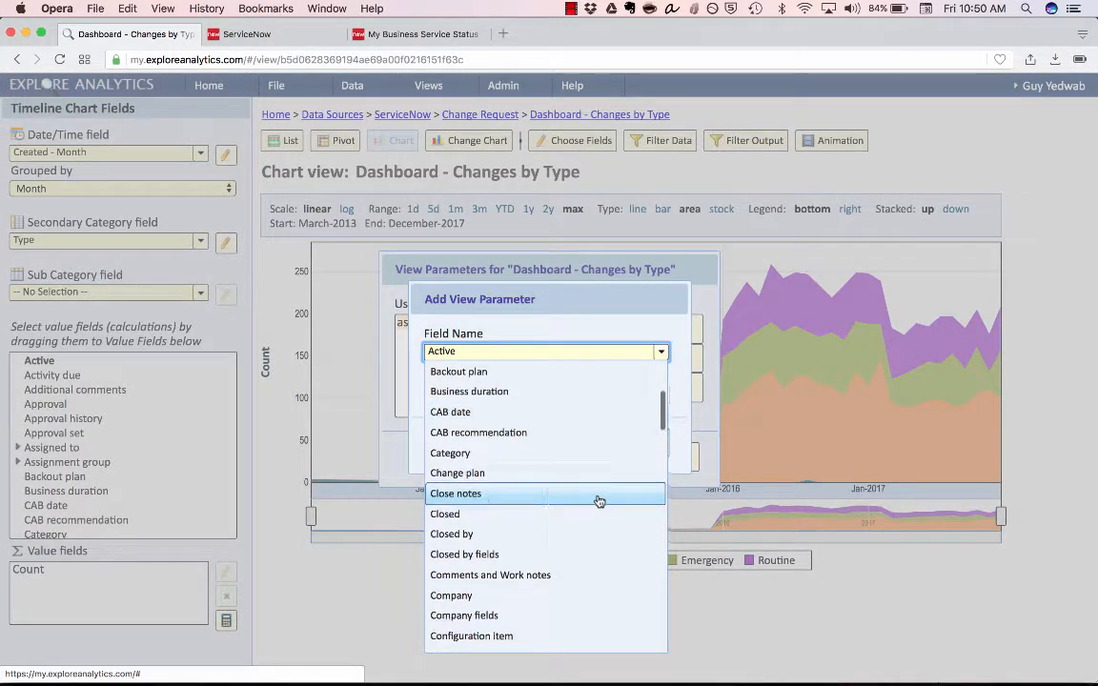
{"action": "scroll", "coordinate": [598, 499], "scroll_direction": "down", "scroll_amount": 6}
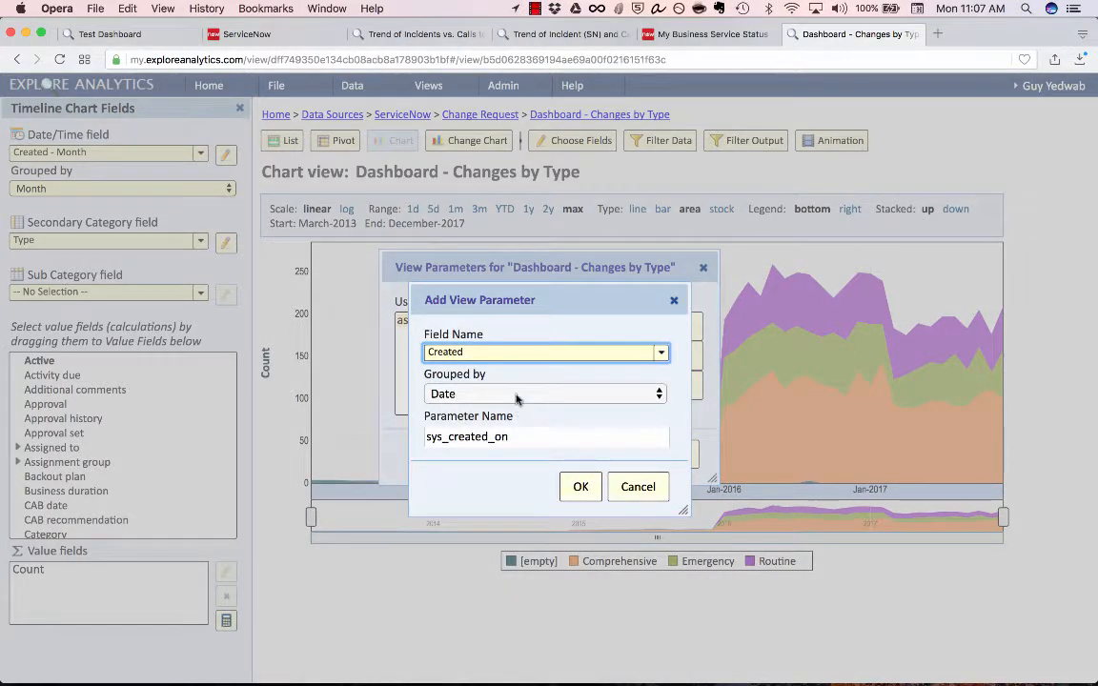
{"action": "left_click", "coordinate": [515, 398]}
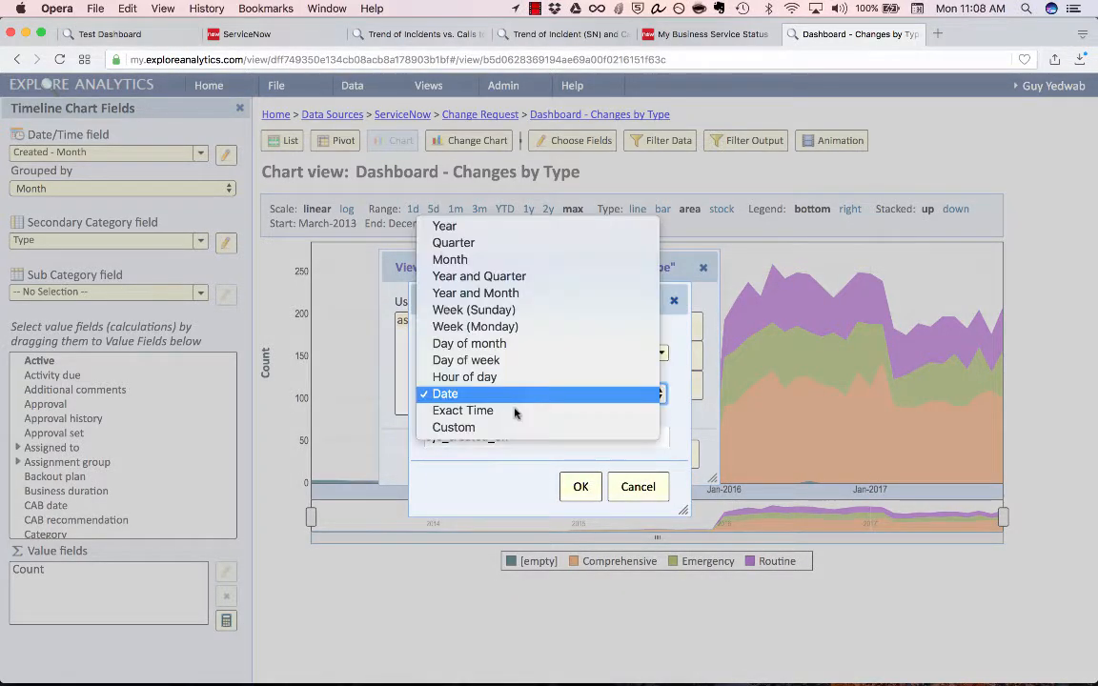
{"action": "left_click", "coordinate": [510, 431]}
{"action": "left_click", "coordinate": [516, 436]}
{"action": "left_click_drag", "start_coordinate": [517, 436], "coordinate": [408, 429]}
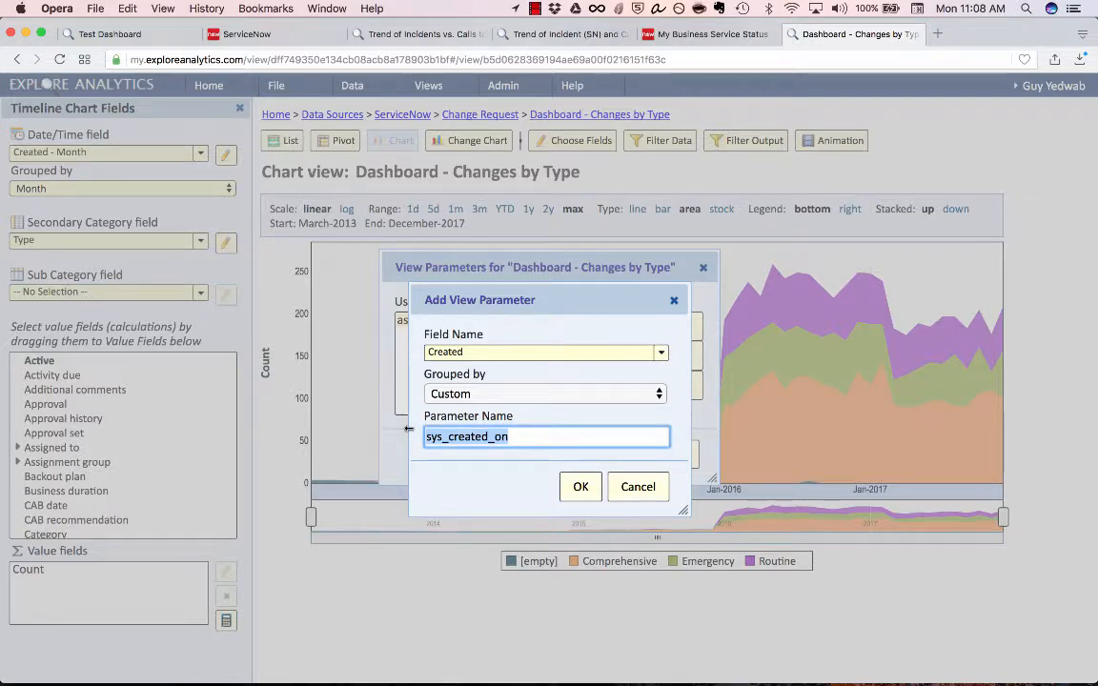
{"action": "type", "text": "date"}
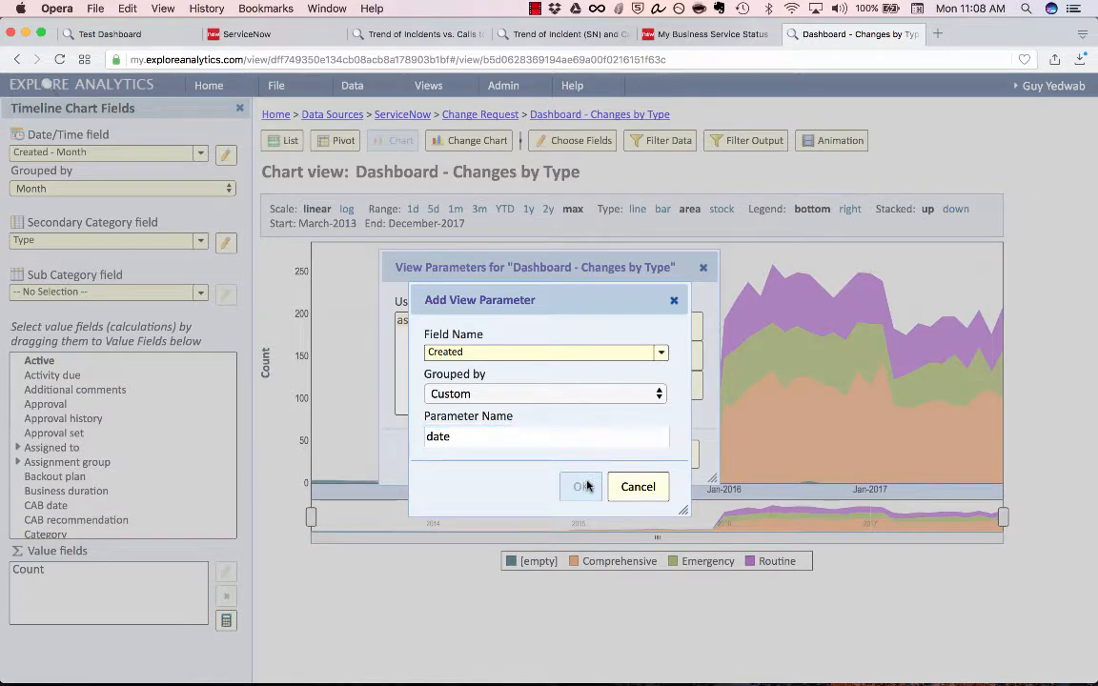
{"action": "left_click", "coordinate": [580, 486]}
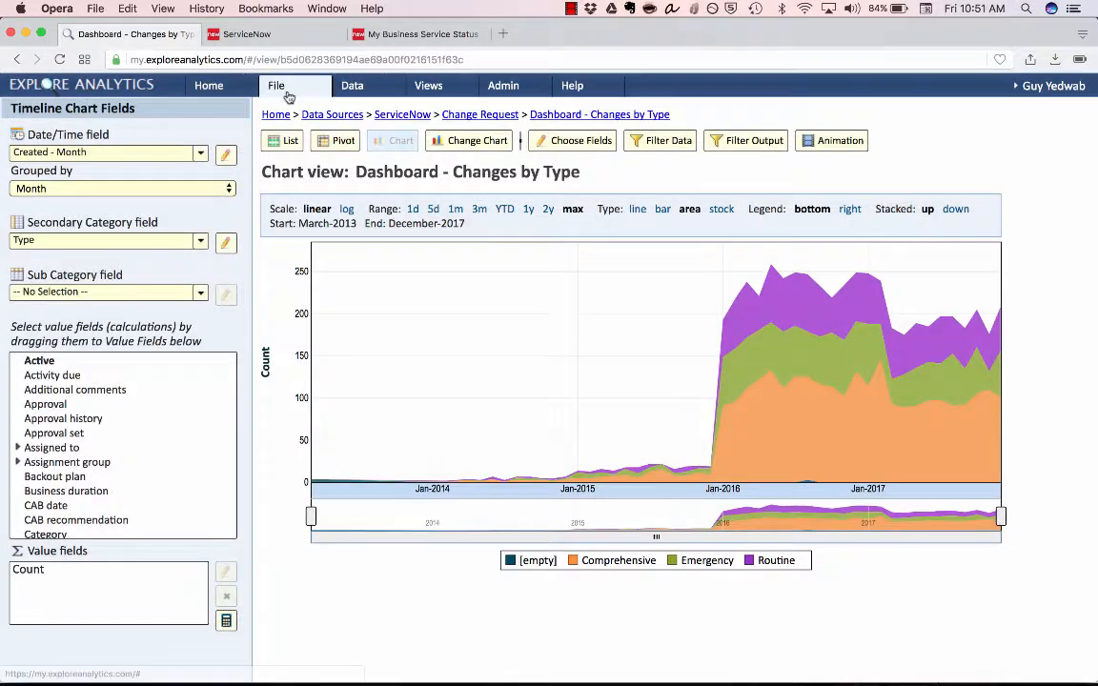
Step: Publish the Changes by Type view over its previously published copy with live data, and return to Our First Dashboard
{"action": "left_click", "coordinate": [284, 91]}
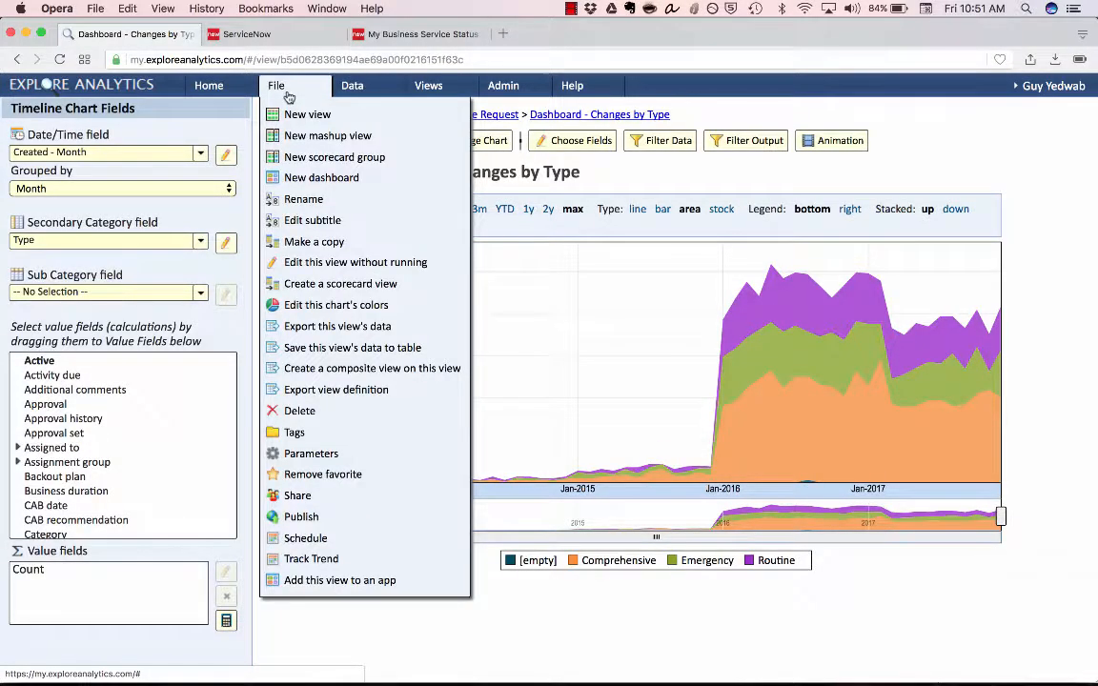
{"action": "left_click", "coordinate": [329, 517]}
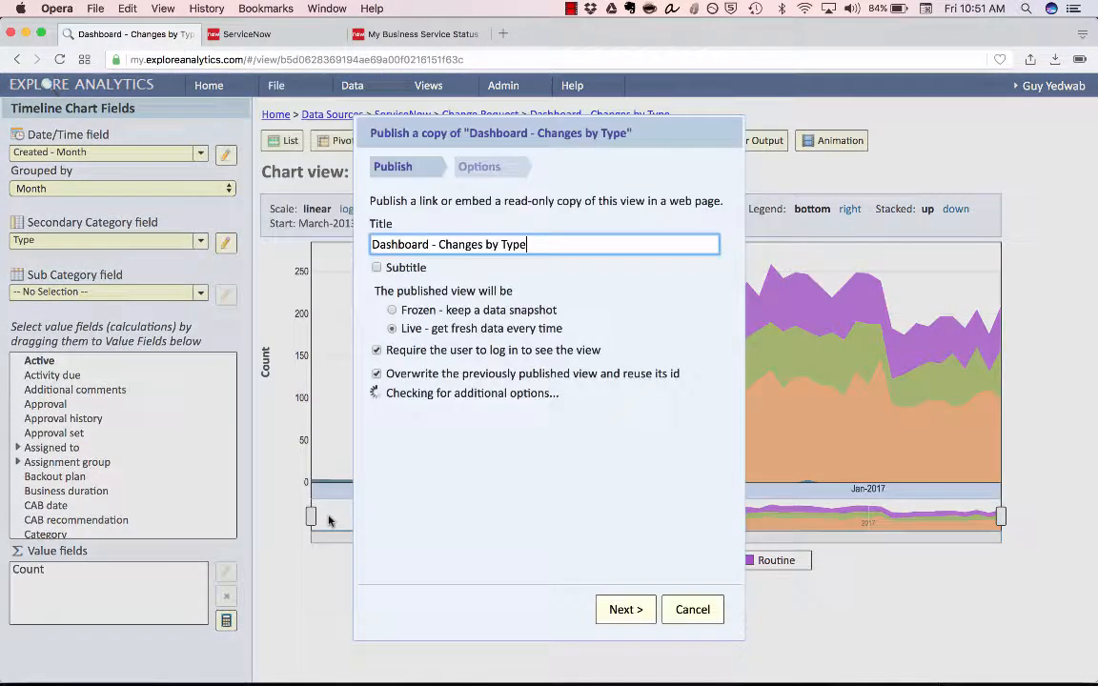
{"action": "left_click", "coordinate": [626, 608]}
{"action": "left_click", "coordinate": [626, 608]}
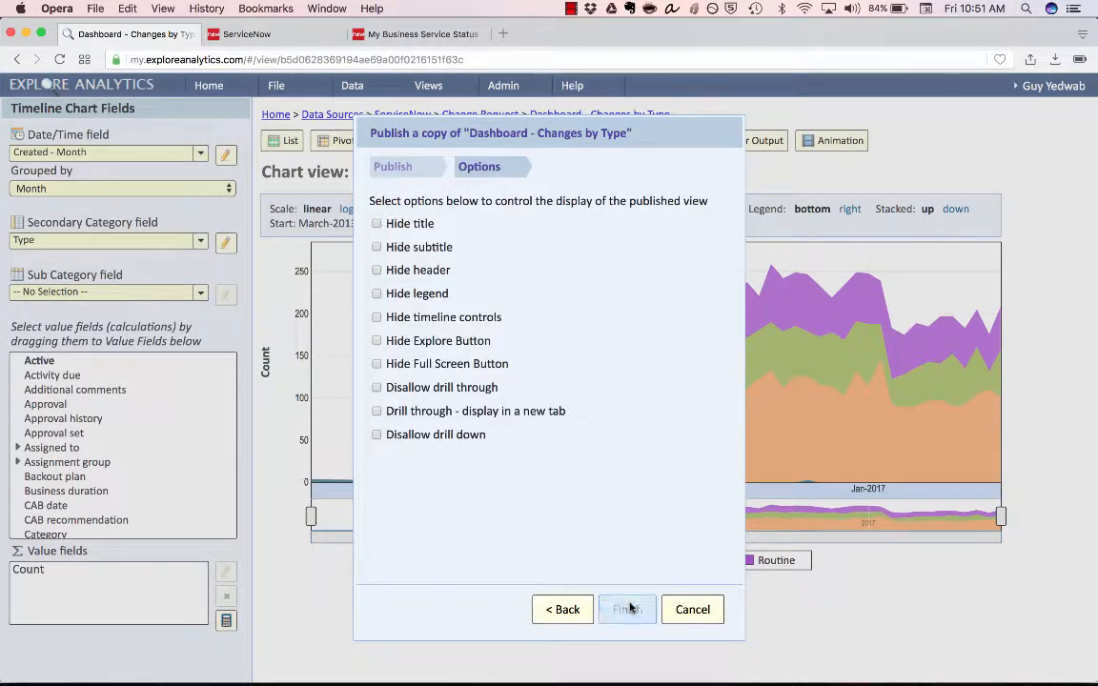
{"action": "left_click", "coordinate": [719, 435]}
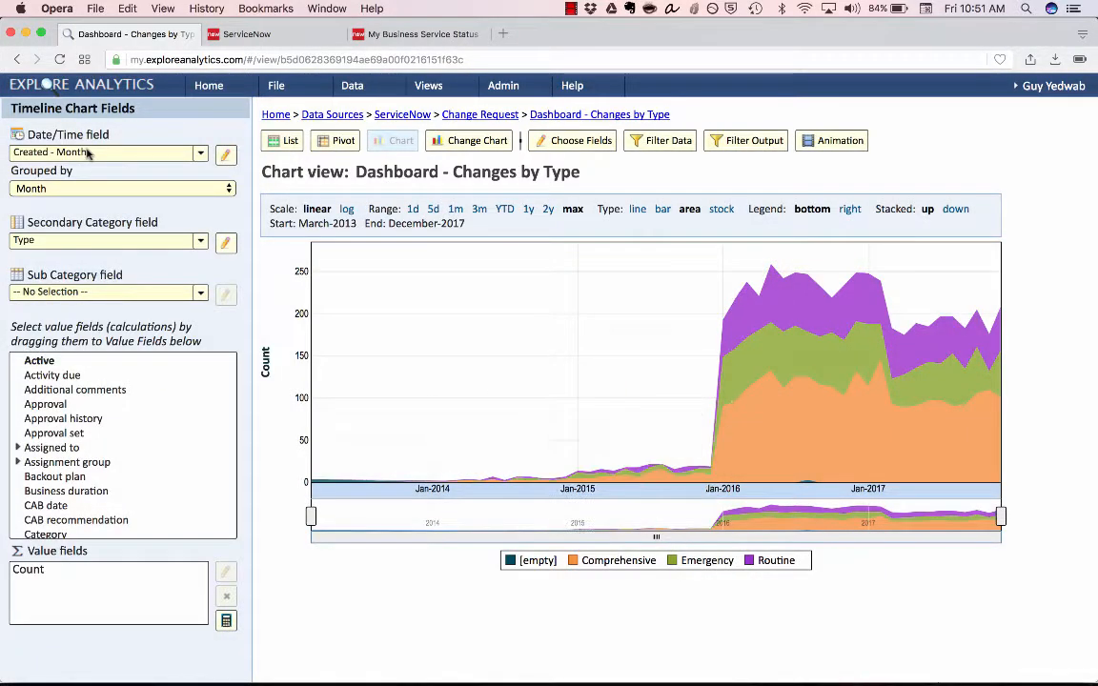
{"action": "left_click", "coordinate": [14, 59]}
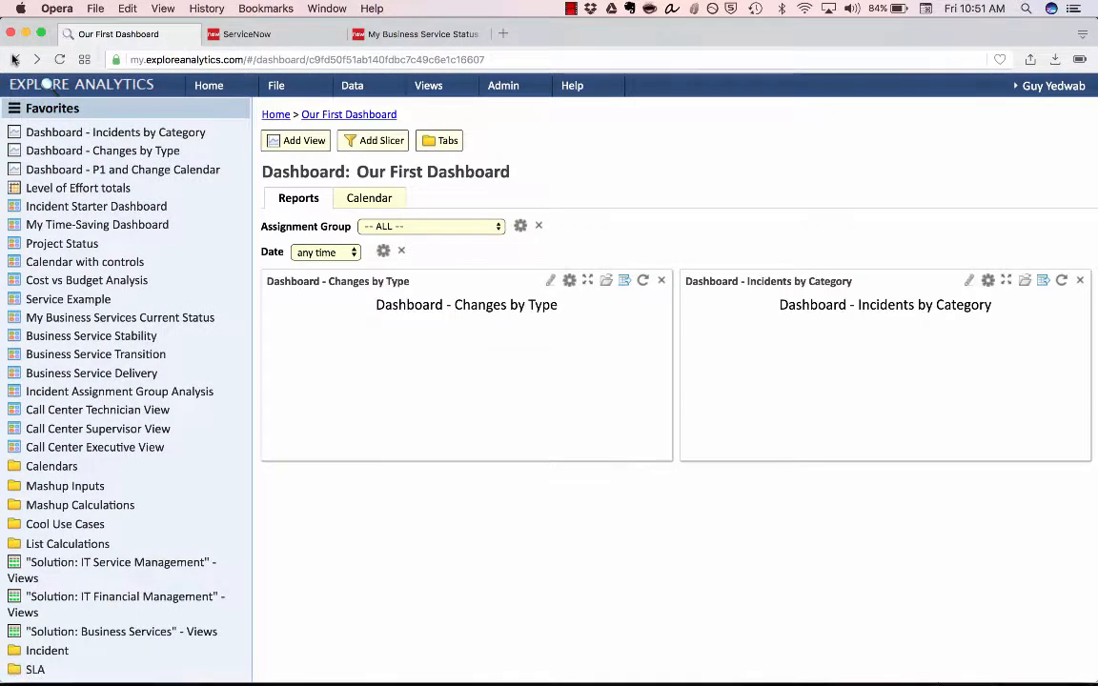
Step: Try Boise and Catalog Request Approvers > $1000 in the Assignment Group slicer, and set it back to ALL
{"action": "left_click", "coordinate": [438, 227]}
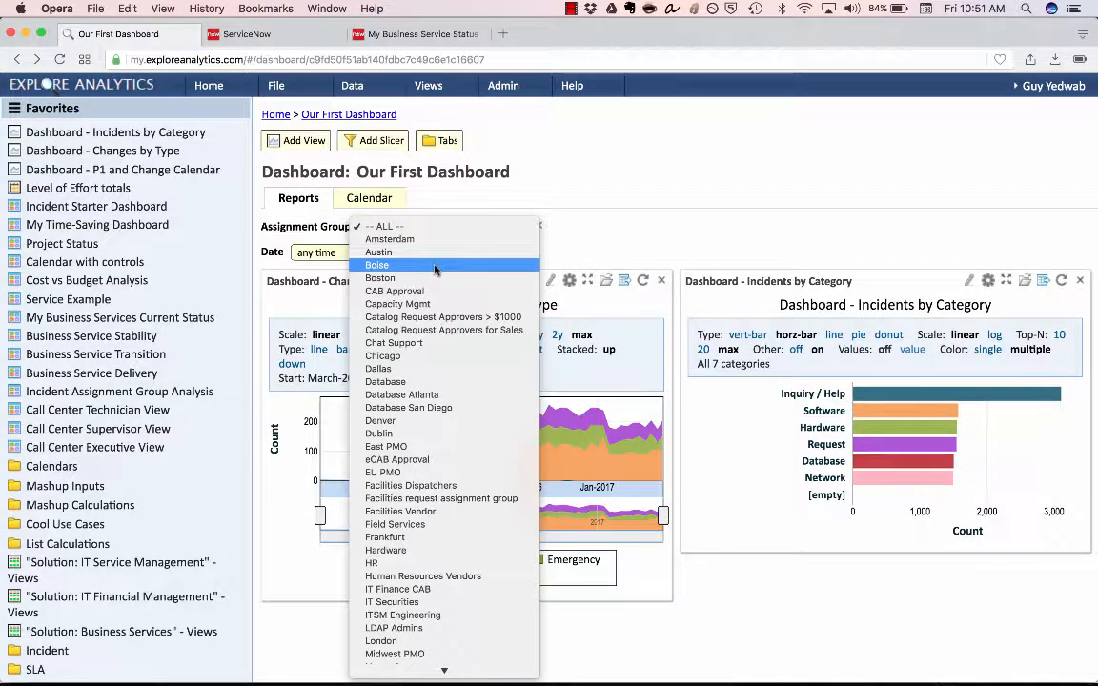
{"action": "left_click", "coordinate": [434, 266]}
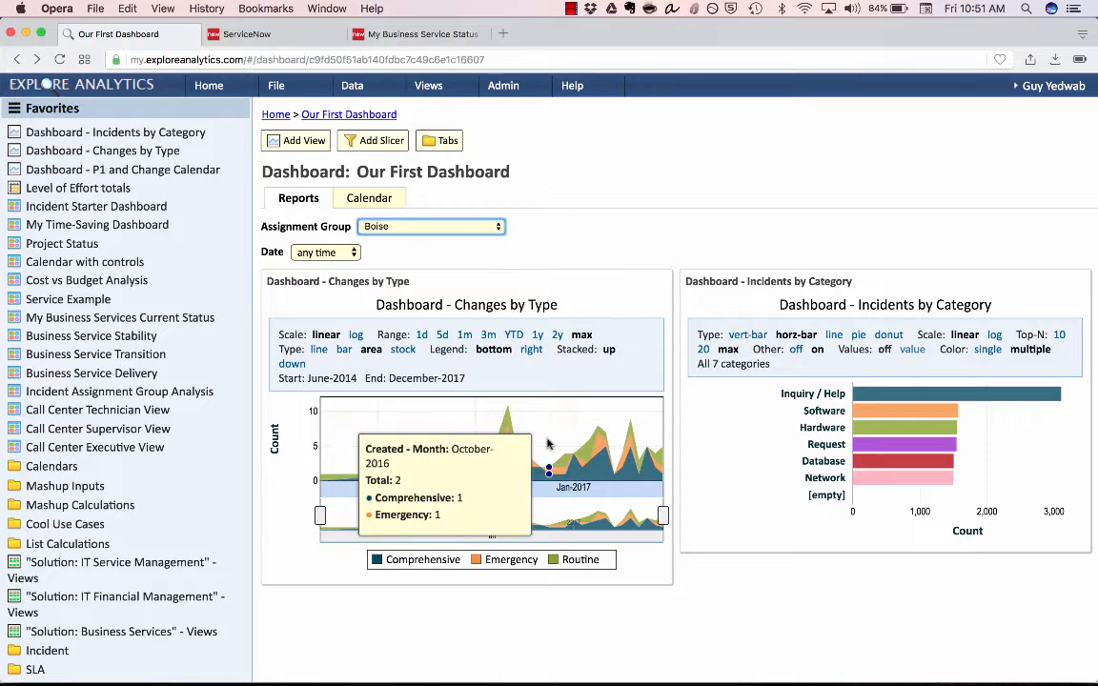
{"action": "left_click", "coordinate": [450, 226]}
{"action": "left_click", "coordinate": [451, 277]}
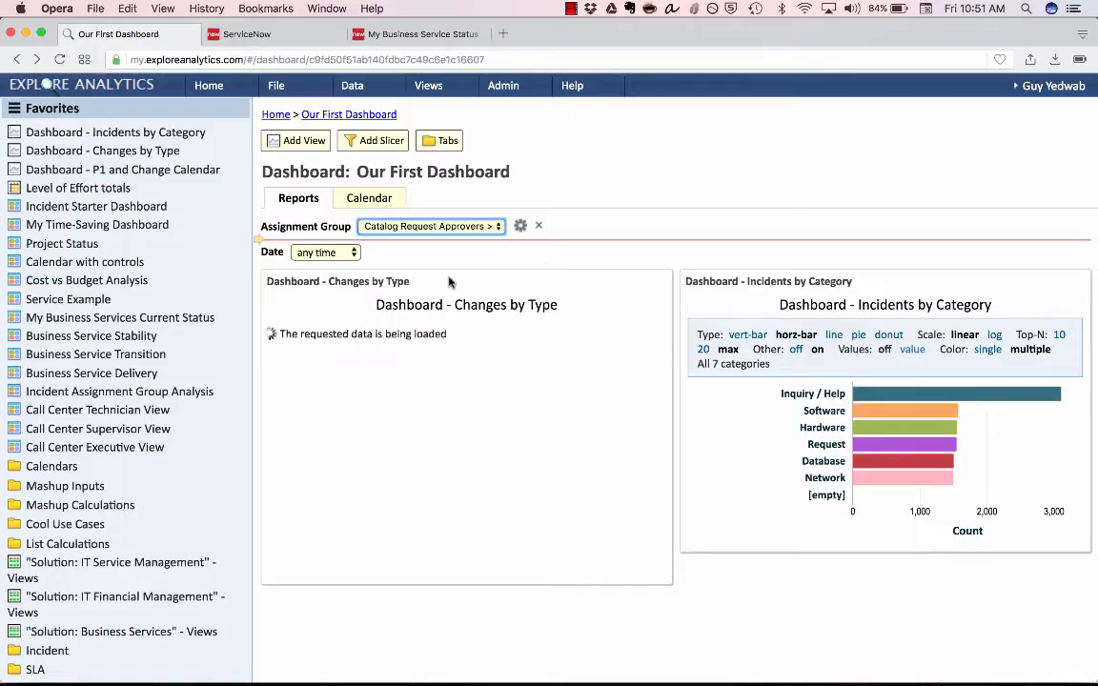
{"action": "left_click", "coordinate": [451, 232]}
{"action": "left_click", "coordinate": [415, 135]}
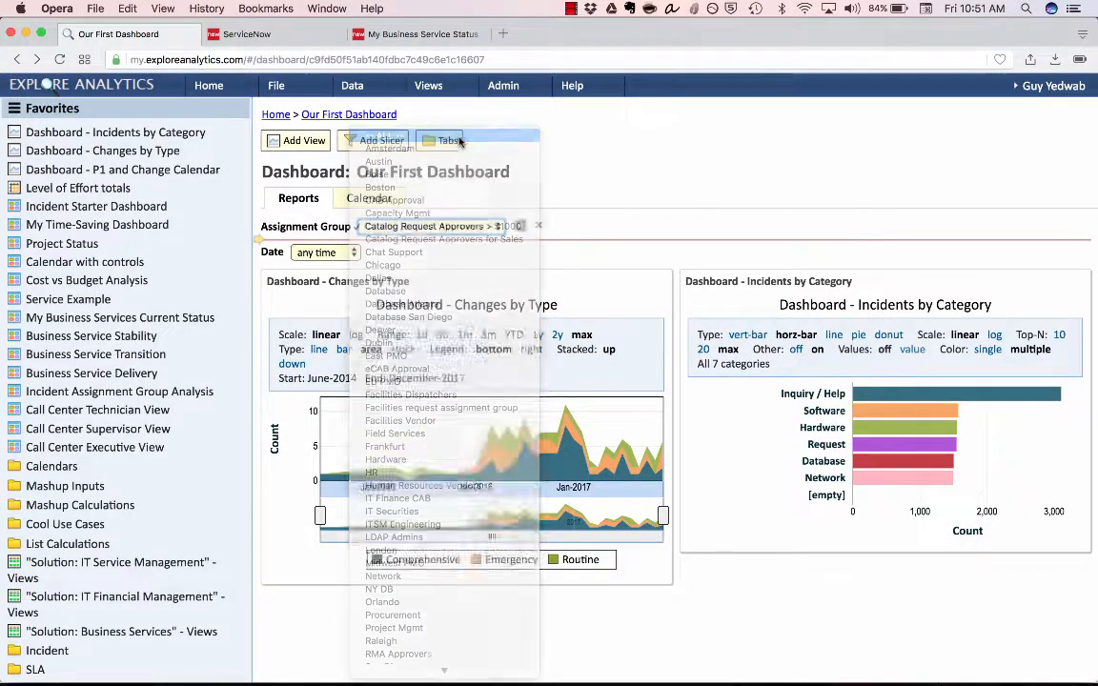
Step: Open the Incidents by Category view for editing and add a view parameter on the Assignment group field, named assignment_group
{"action": "left_click", "coordinate": [969, 280]}
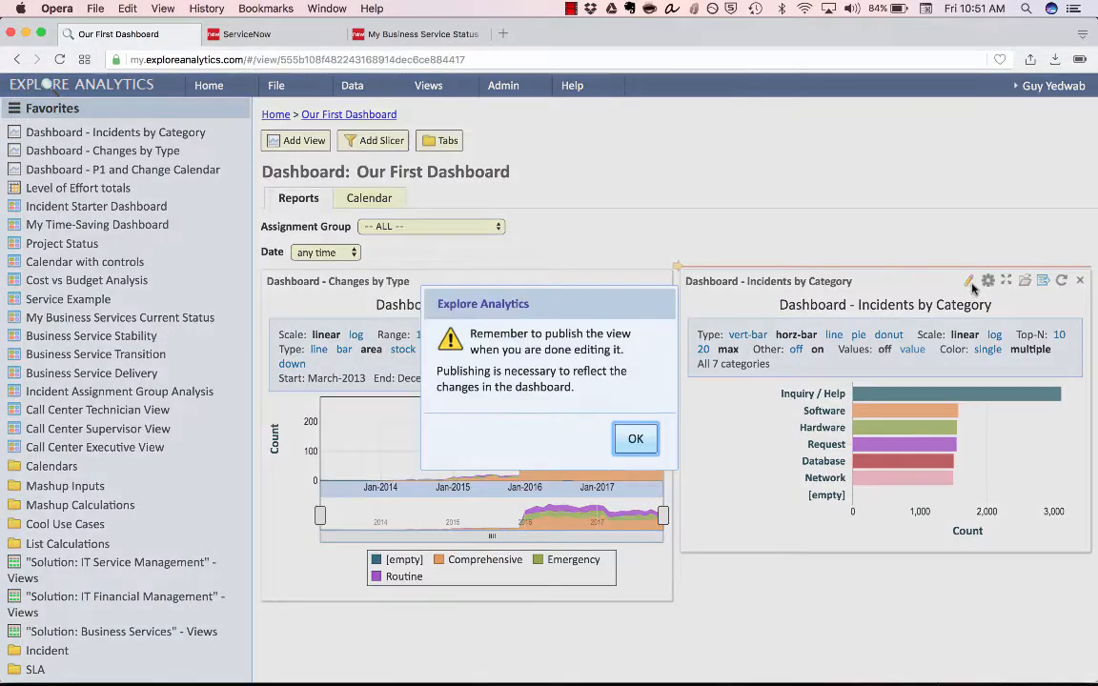
{"action": "left_click", "coordinate": [637, 440]}
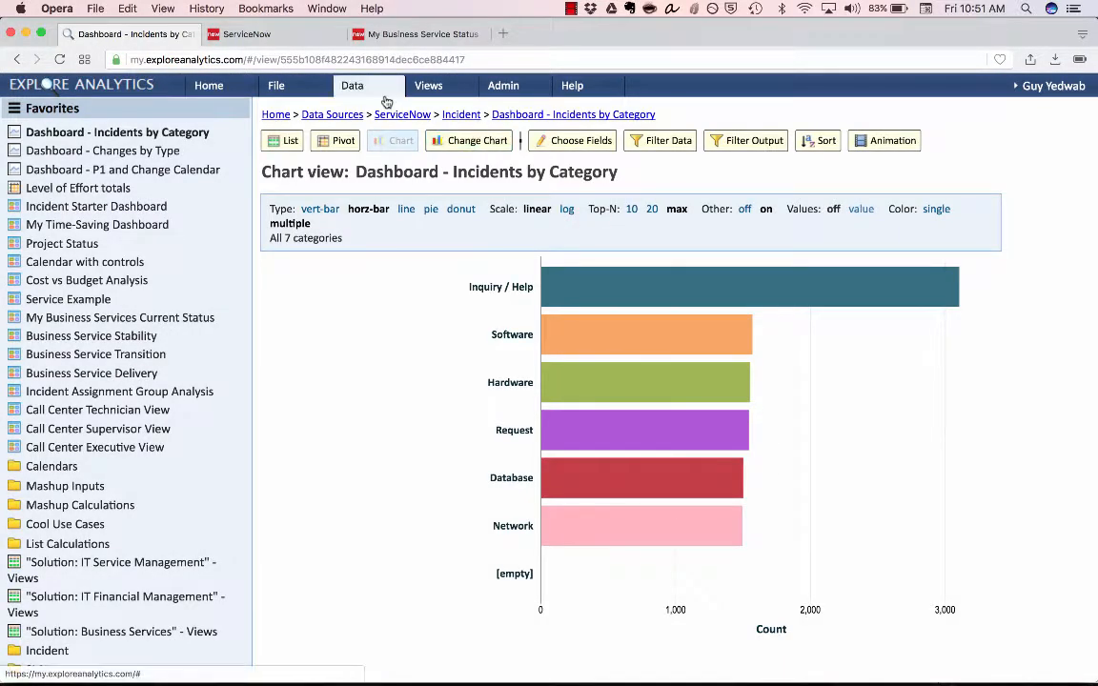
{"action": "left_click", "coordinate": [275, 86]}
{"action": "left_click", "coordinate": [326, 451]}
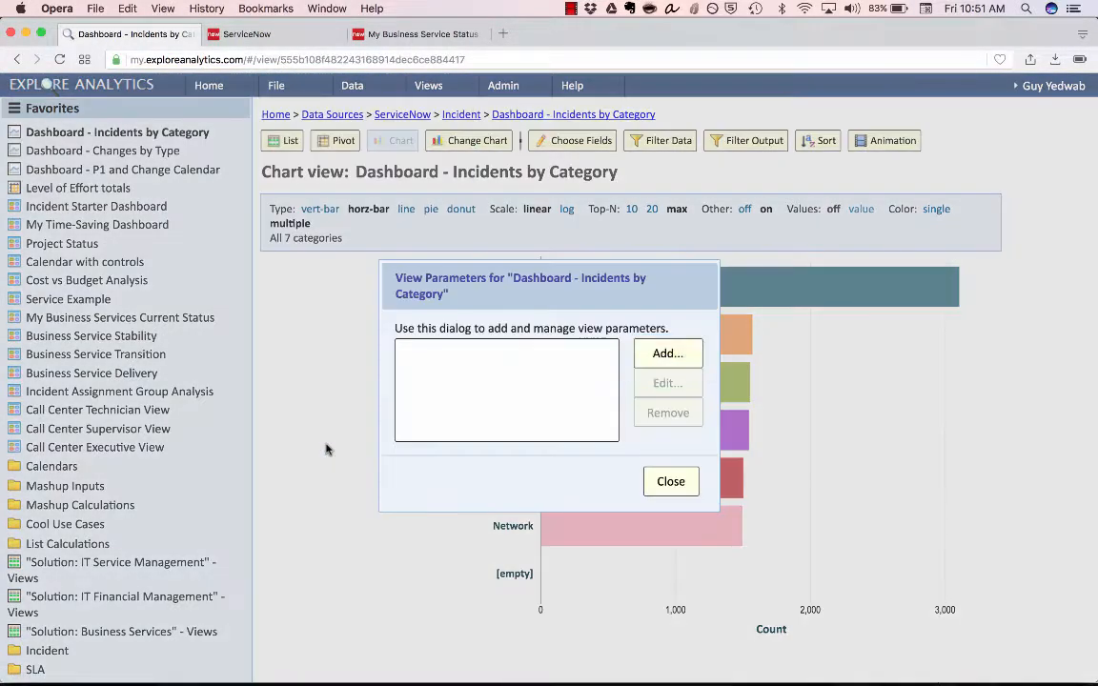
{"action": "left_click", "coordinate": [658, 352]}
{"action": "left_click", "coordinate": [527, 355]}
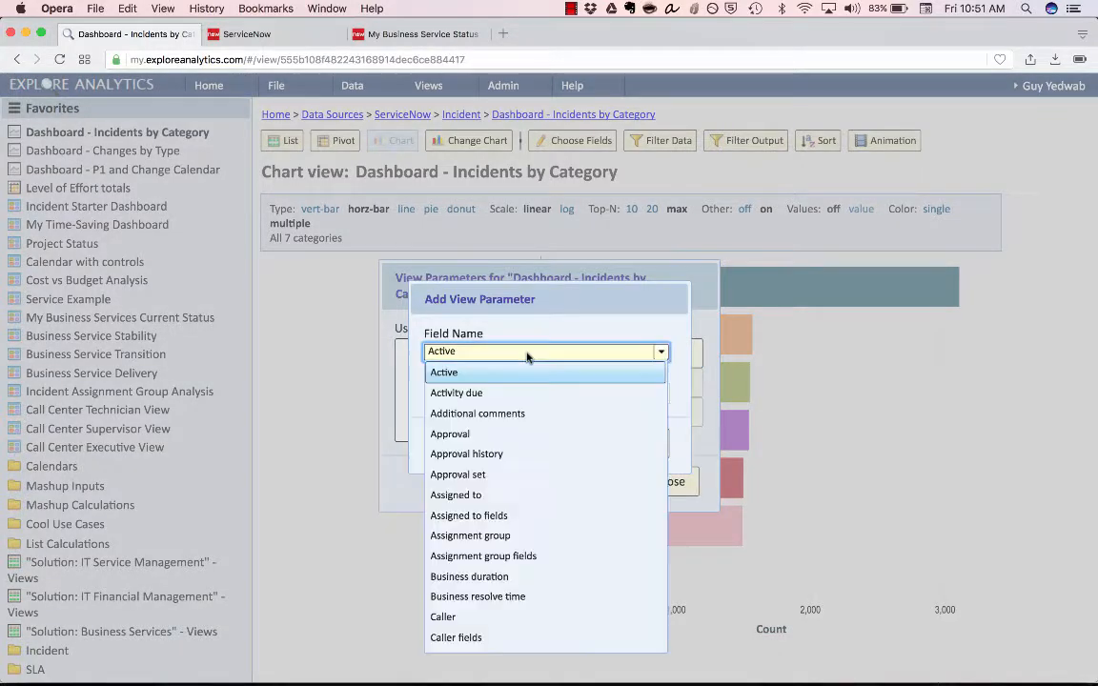
{"action": "left_click", "coordinate": [502, 535]}
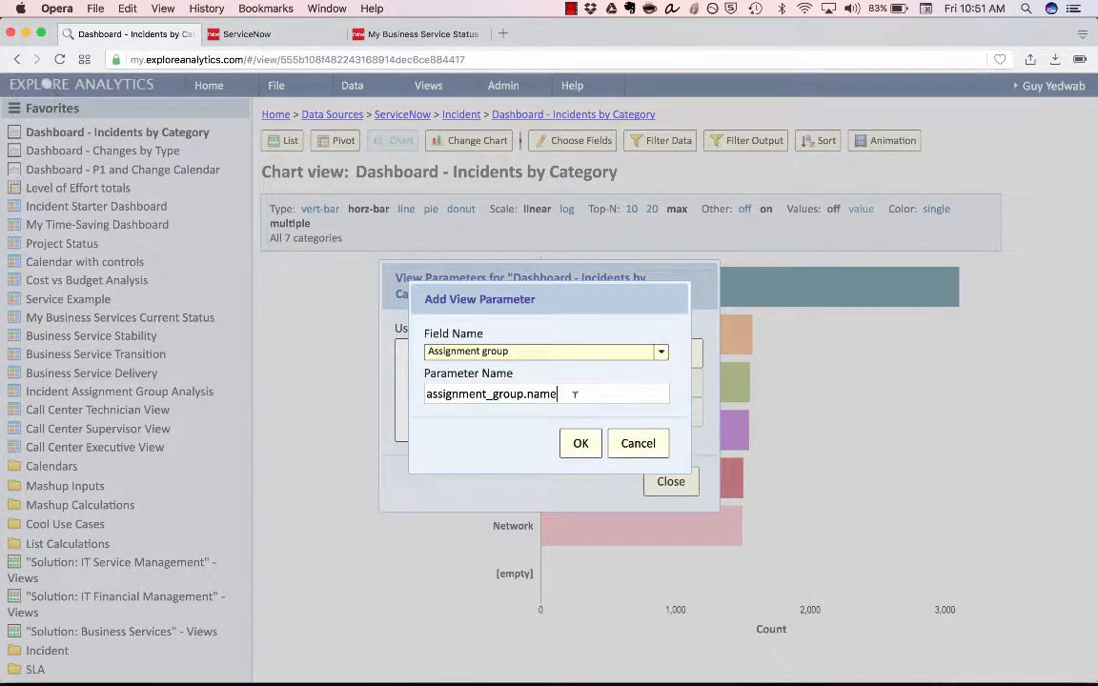
{"action": "left_click_drag", "start_coordinate": [644, 392], "coordinate": [525, 385]}
{"action": "key", "text": "BackSpace"}
{"action": "key", "text": "BackSpace"}
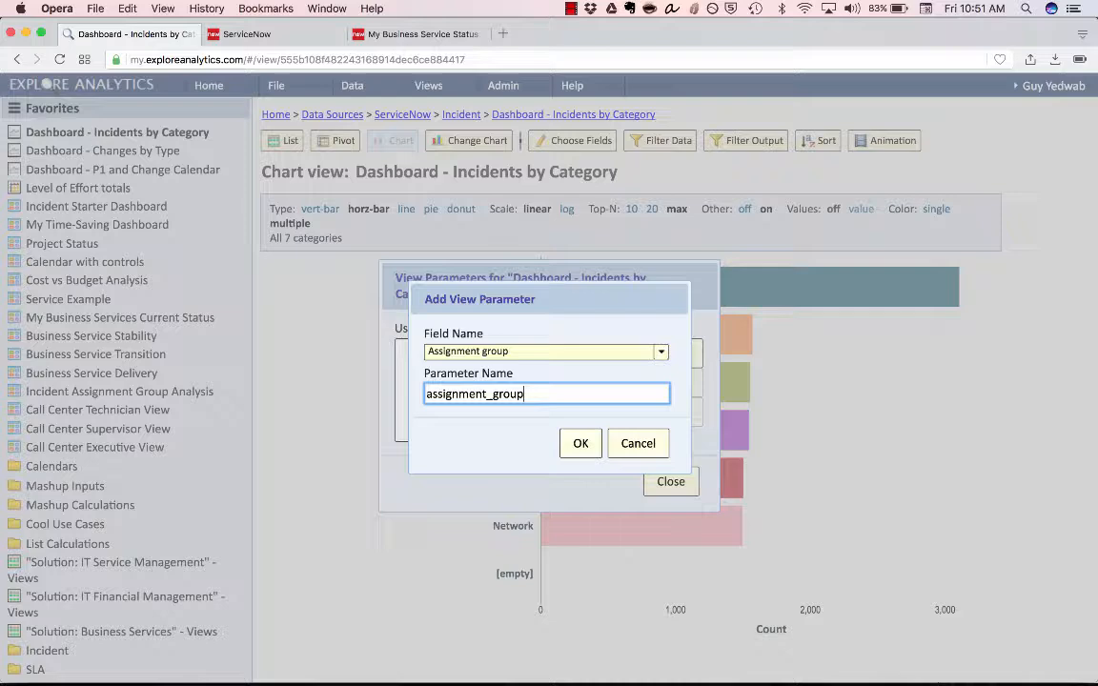
{"action": "left_click", "coordinate": [579, 444]}
Step: Add a second view parameter on the Opened field, grouped by Custom and named date, and close the parameter settings
{"action": "left_click", "coordinate": [664, 355]}
{"action": "left_click", "coordinate": [562, 355]}
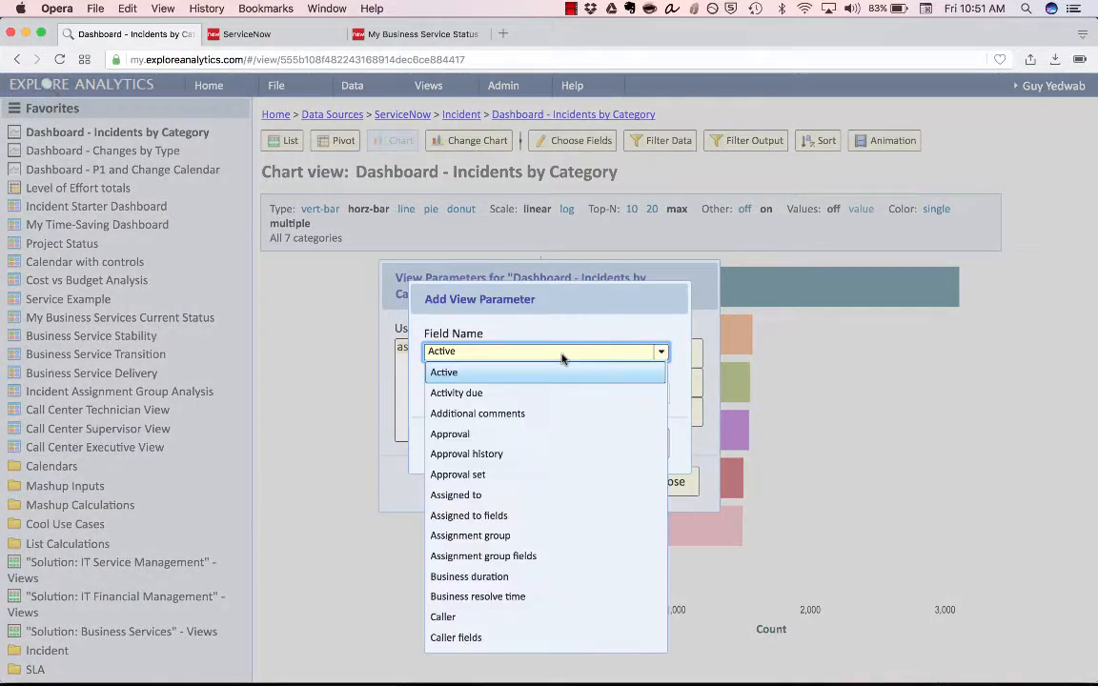
{"action": "scroll", "coordinate": [543, 503], "scroll_direction": "down", "scroll_amount": 8}
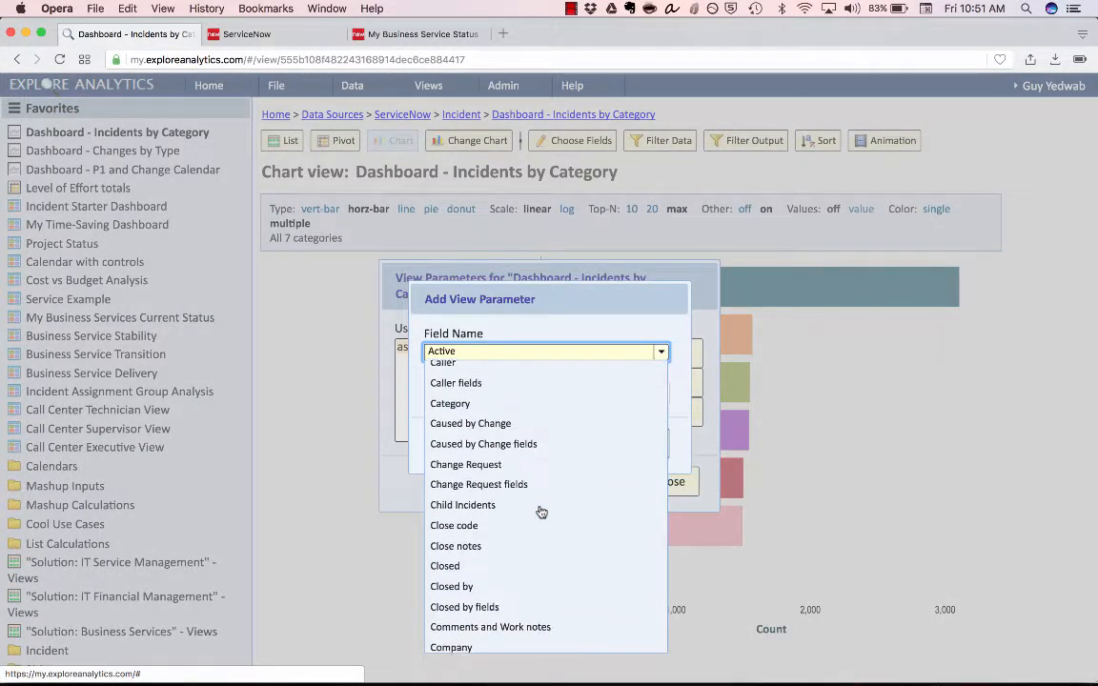
{"action": "scroll", "coordinate": [539, 511], "scroll_direction": "down", "scroll_amount": 1}
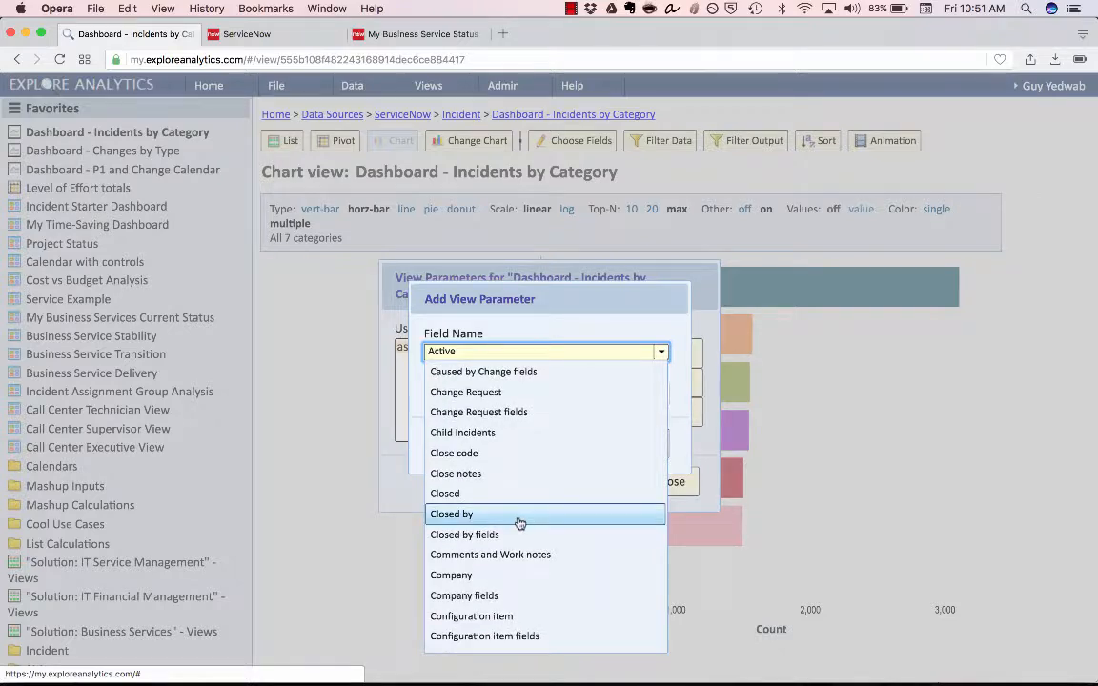
{"action": "scroll", "coordinate": [517, 524], "scroll_direction": "down", "scroll_amount": 3}
{"action": "scroll", "coordinate": [520, 523], "scroll_direction": "down", "scroll_amount": 5}
{"action": "scroll", "coordinate": [519, 523], "scroll_direction": "down", "scroll_amount": 6}
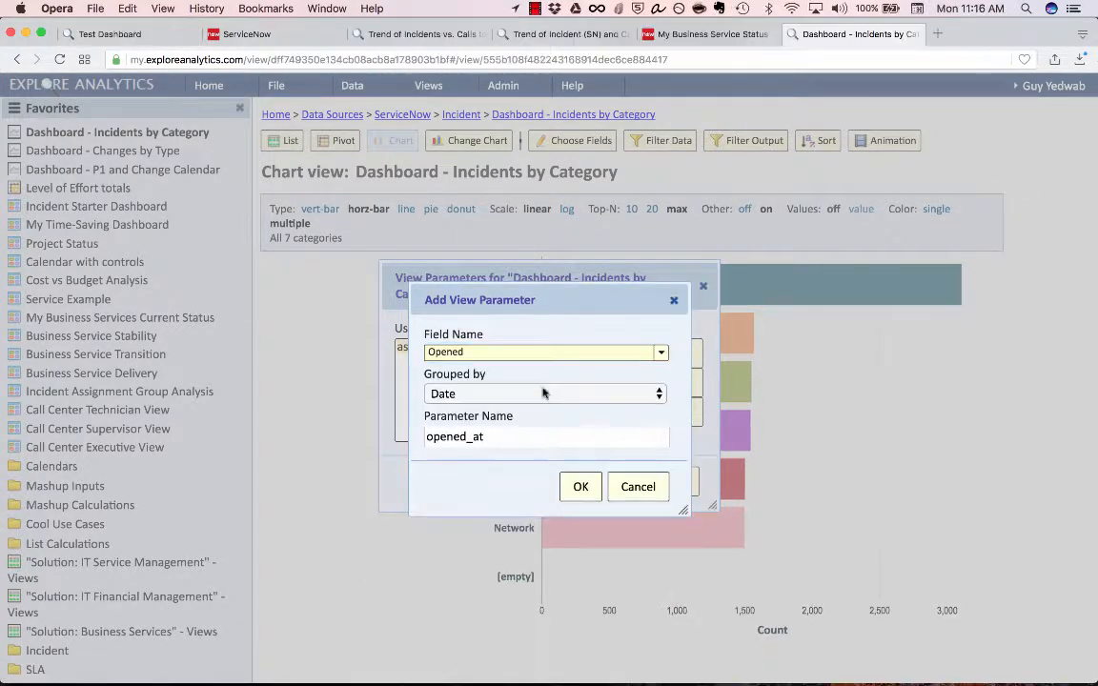
{"action": "left_click", "coordinate": [512, 394]}
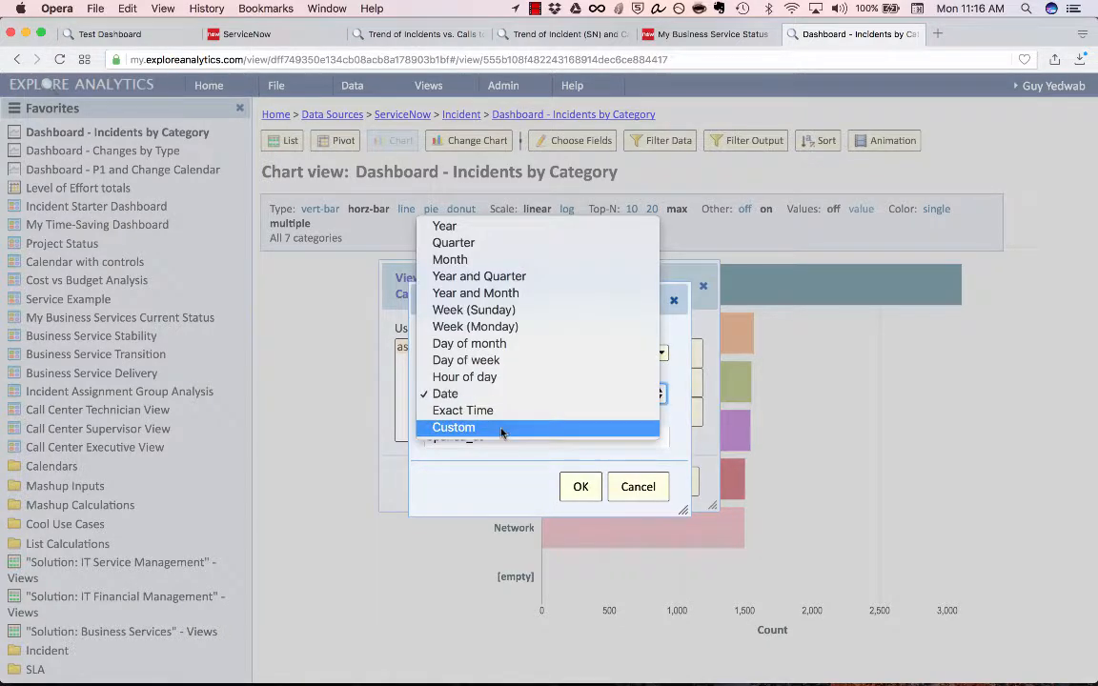
{"action": "left_click", "coordinate": [500, 429]}
{"action": "type", "text": "da"}
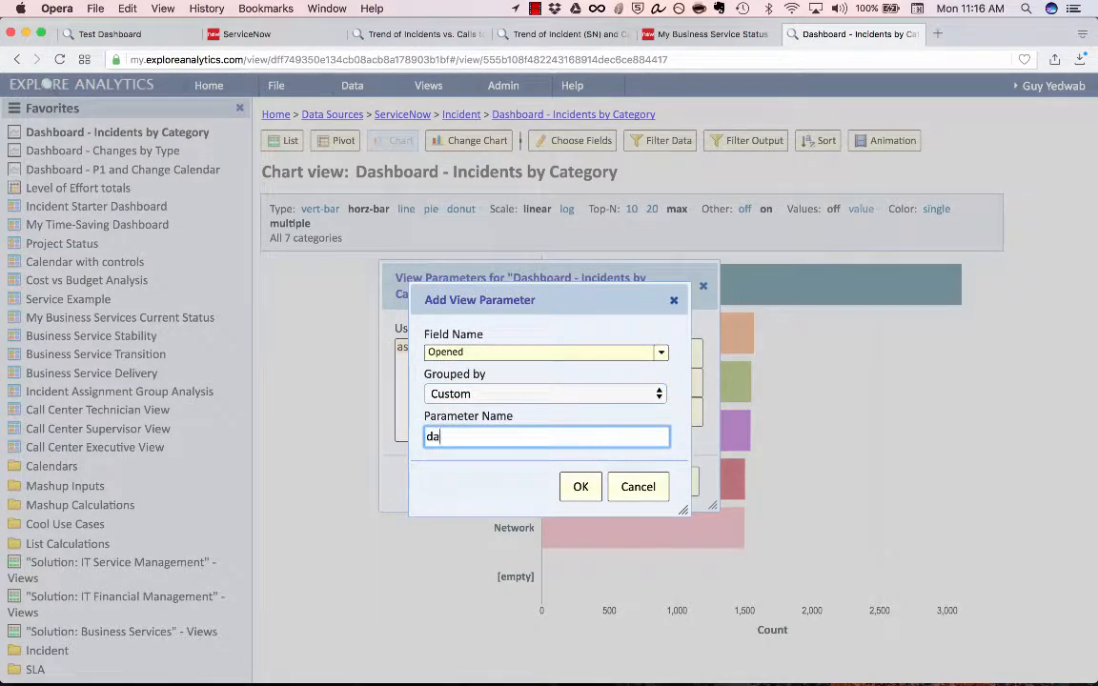
{"action": "type", "text": "te"}
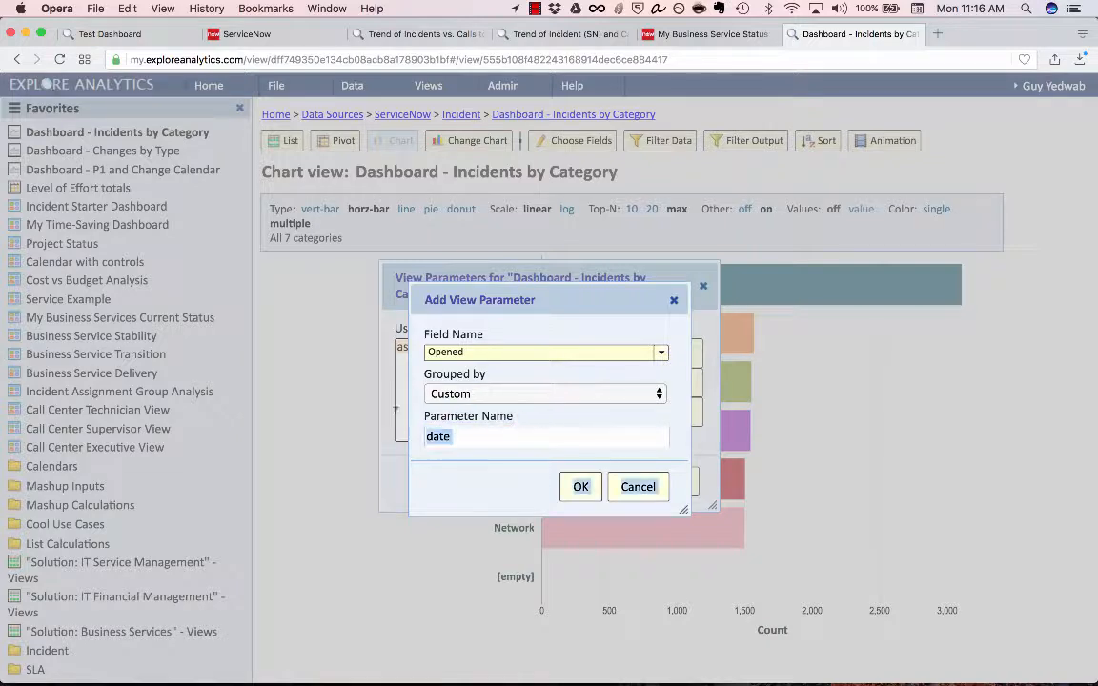
{"action": "left_click_drag", "start_coordinate": [395, 410], "coordinate": [421, 424]}
{"action": "left_click", "coordinate": [420, 422]}
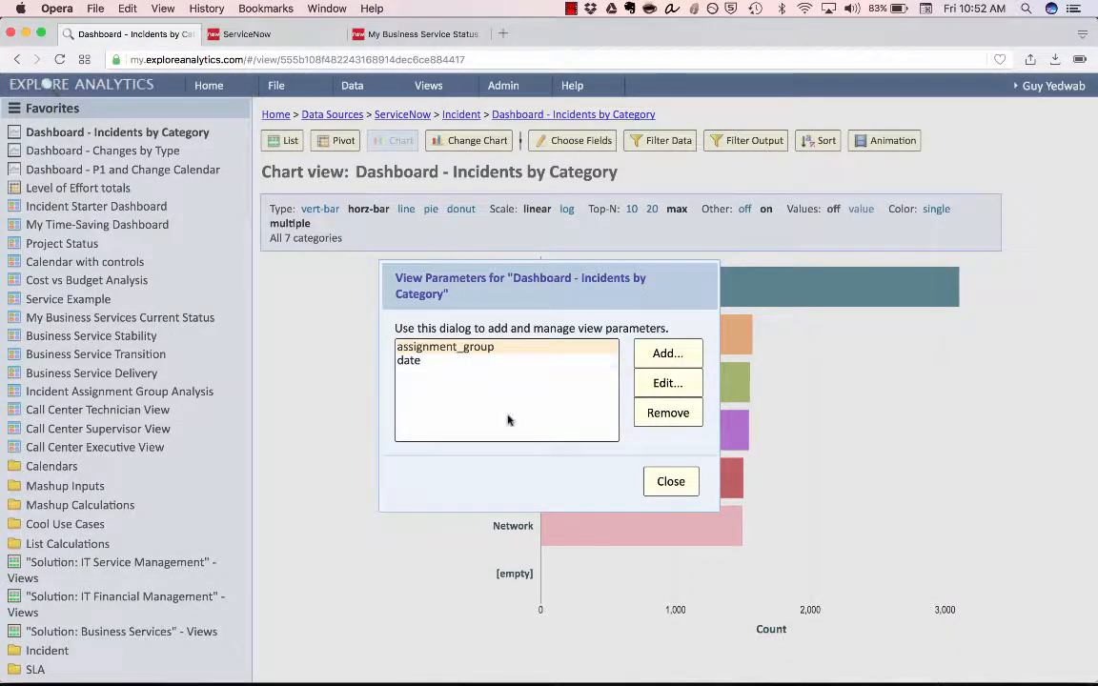
{"action": "left_click", "coordinate": [668, 481]}
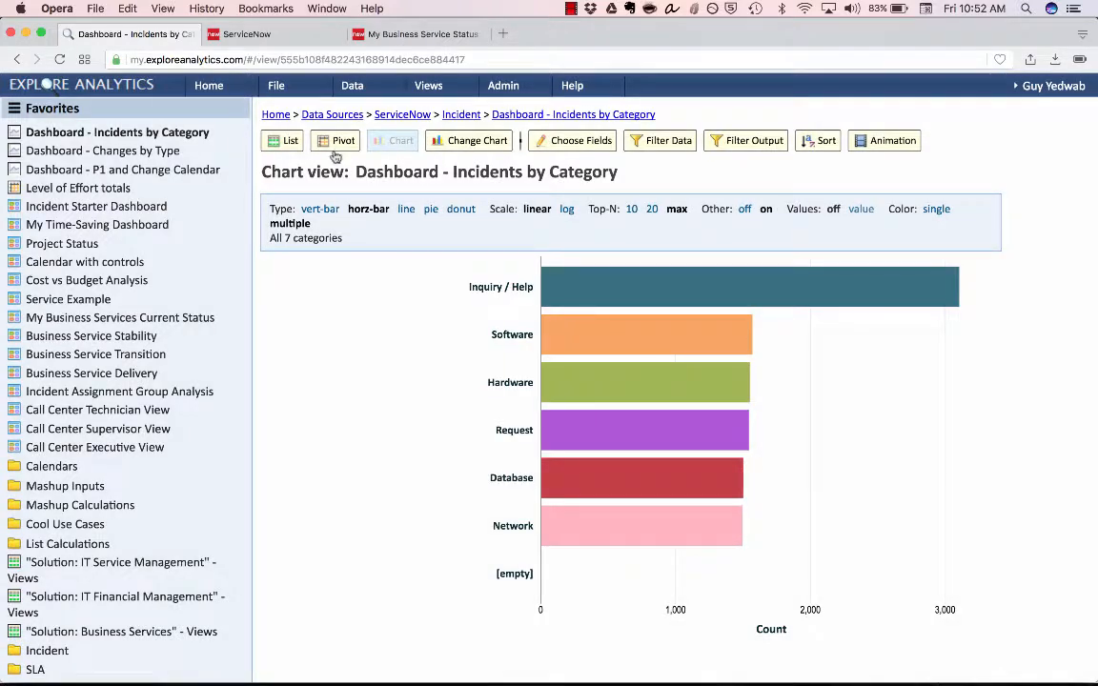
Step: Publish the Incidents by Category view with no display options selected, and return to Our First Dashboard
{"action": "left_click", "coordinate": [279, 88]}
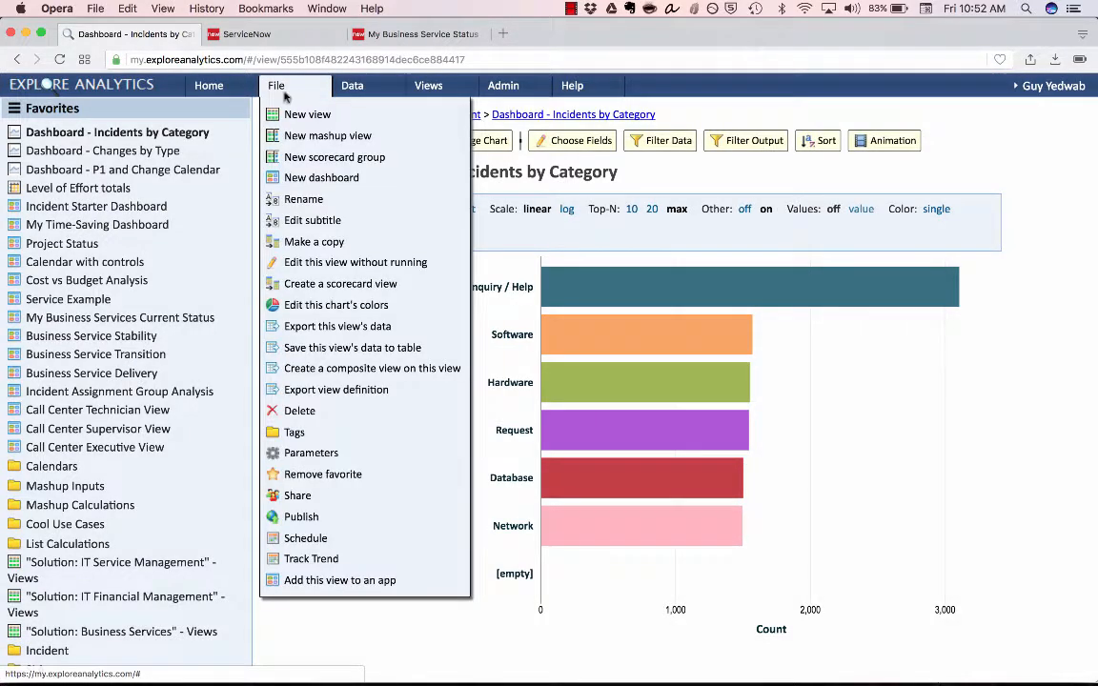
{"action": "left_click", "coordinate": [404, 517]}
{"action": "left_click", "coordinate": [621, 608]}
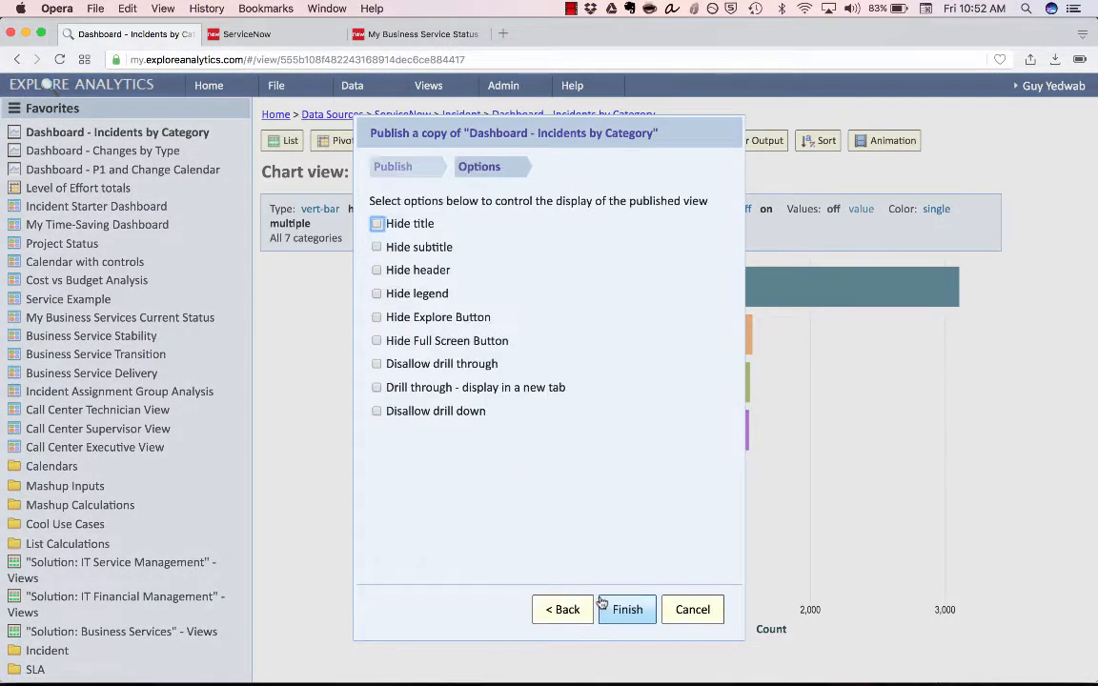
{"action": "left_click", "coordinate": [604, 606]}
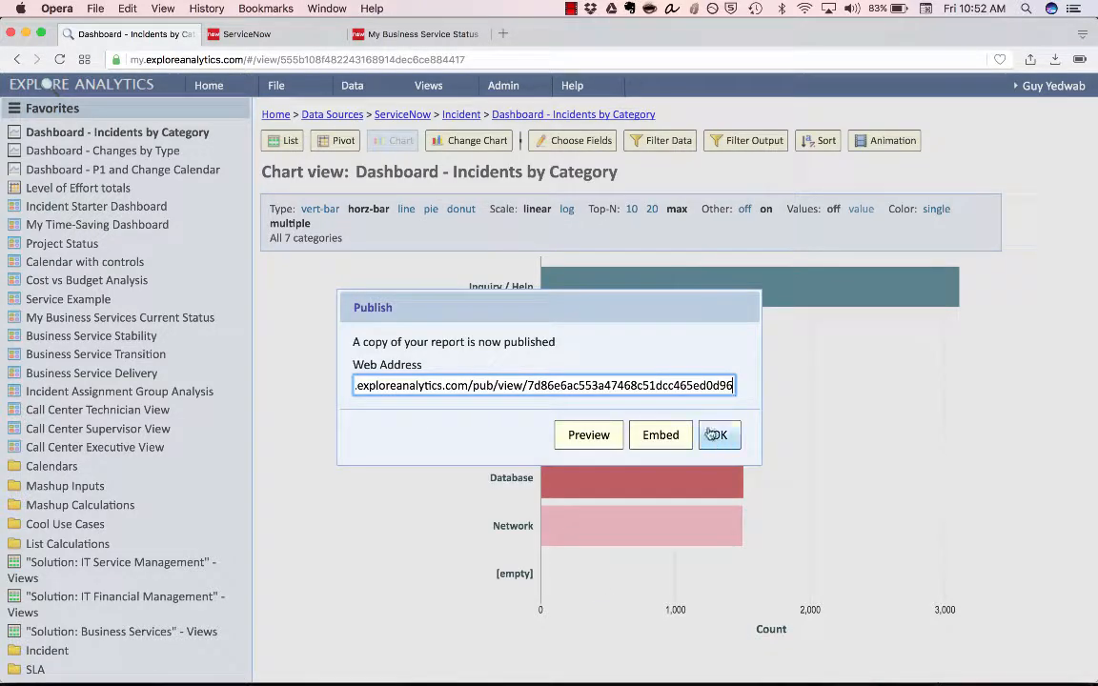
{"action": "left_click", "coordinate": [716, 434]}
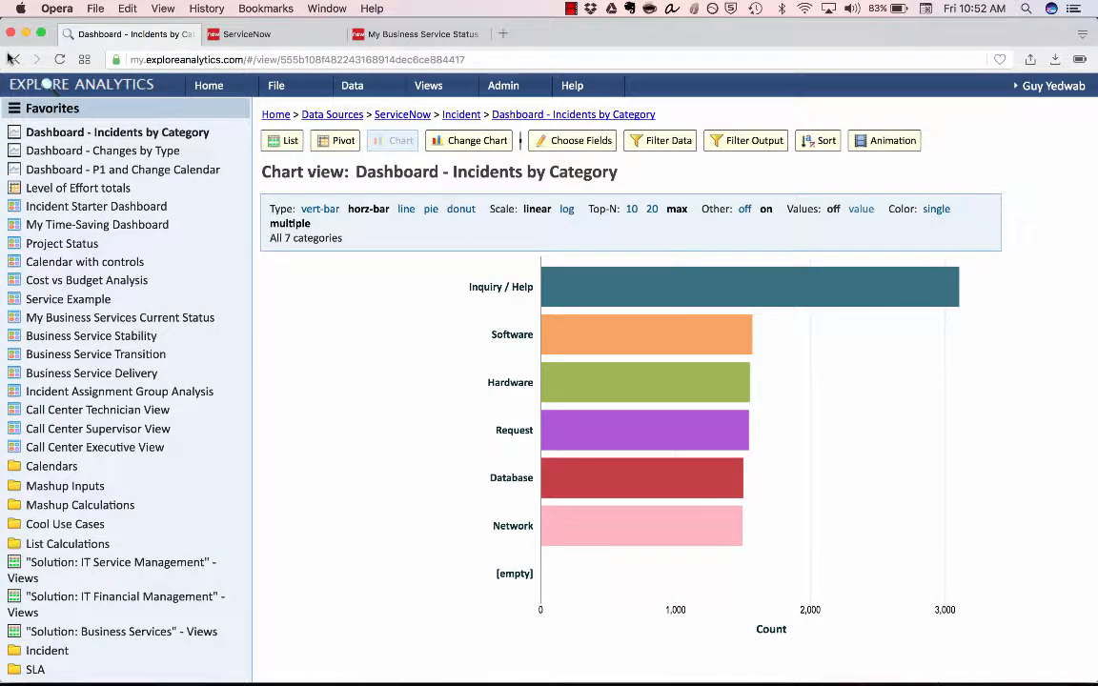
{"action": "left_click", "coordinate": [12, 59]}
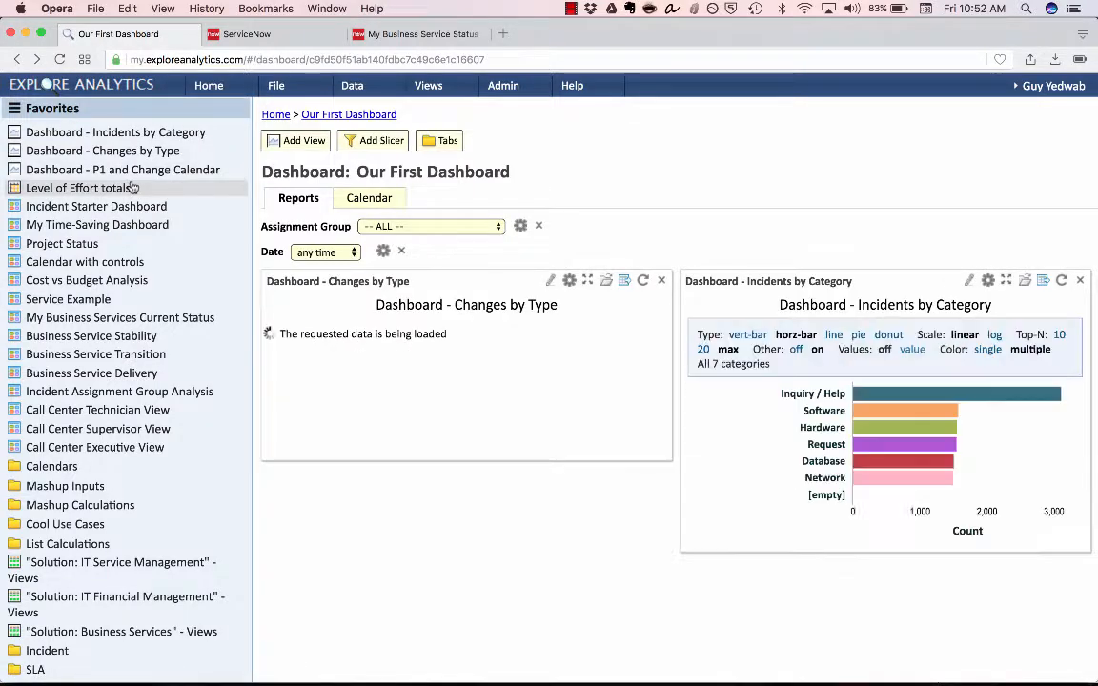
Step: Filter the dashboard with the Assignment Group slicer, trying Database and then setting it to Dublin
{"action": "left_click", "coordinate": [443, 227]}
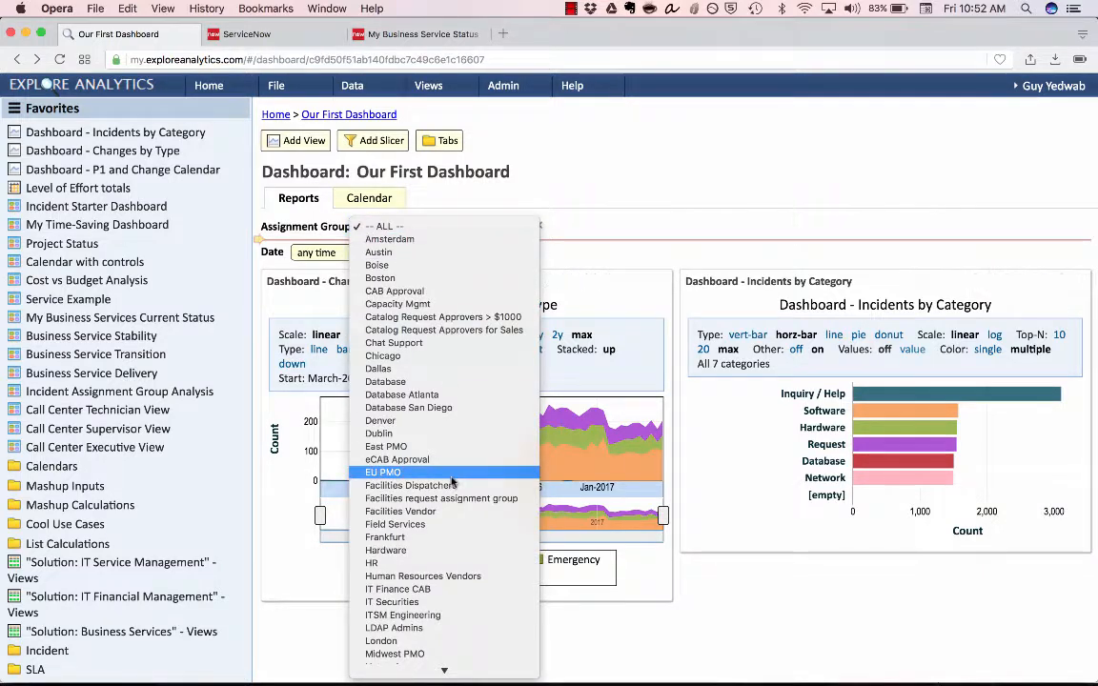
{"action": "left_click", "coordinate": [458, 382]}
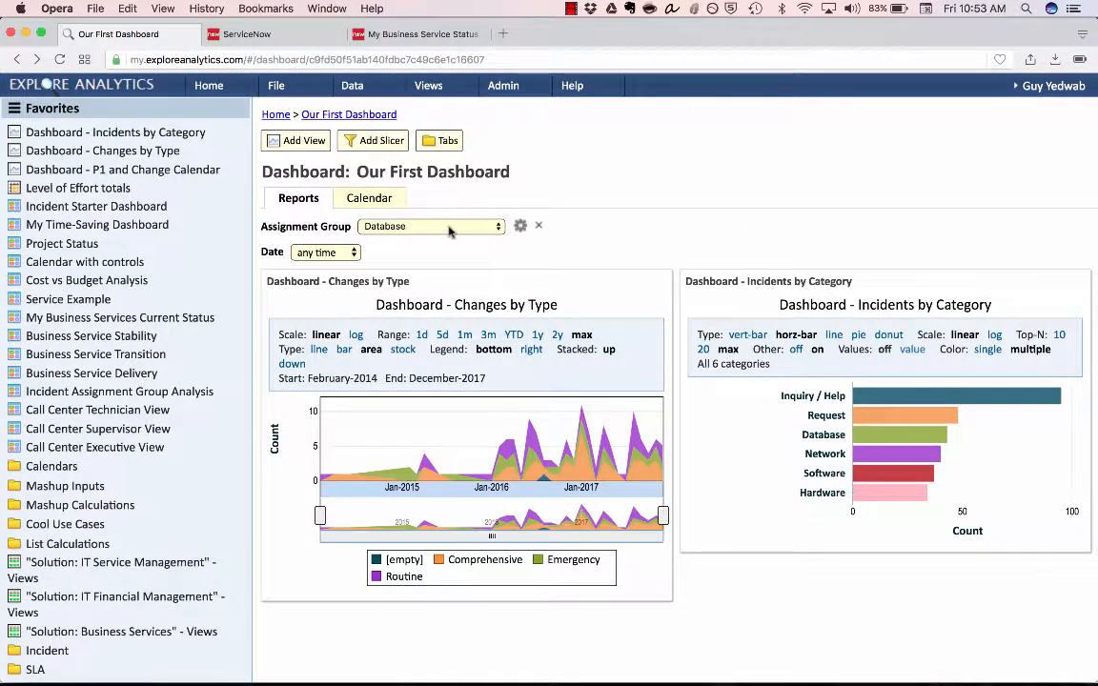
{"action": "left_click", "coordinate": [420, 226]}
{"action": "left_click", "coordinate": [435, 277]}
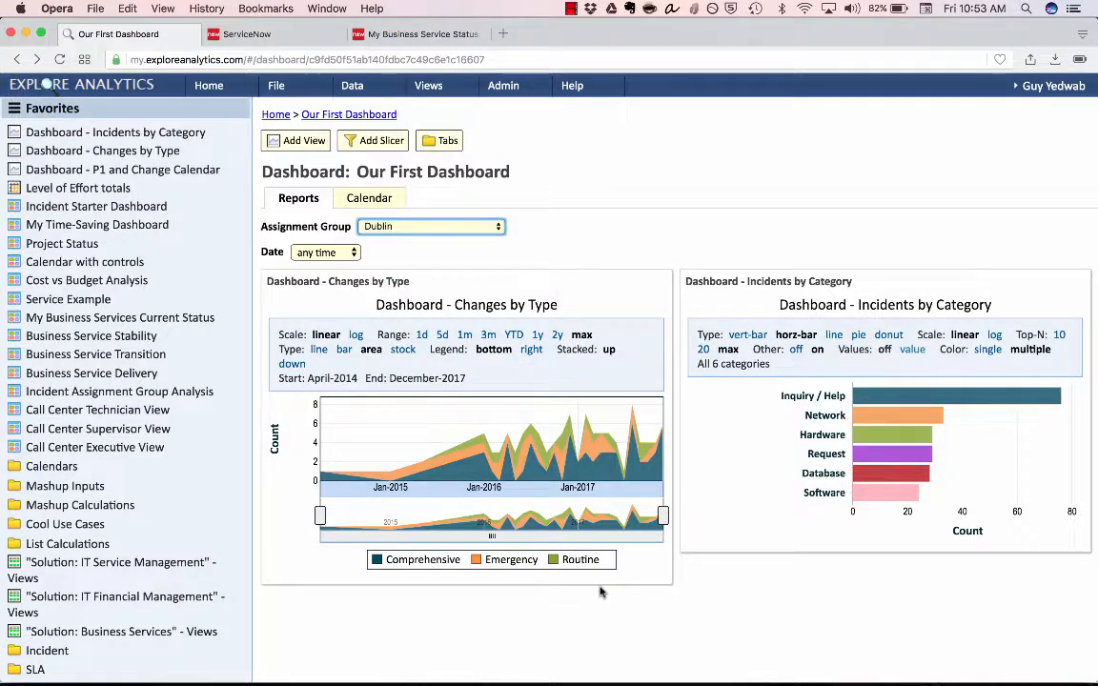
Step: Publish Our First Dashboard to the ServiceNow data source with login required, as a content block 100% wide and 1500 pixels high
{"action": "left_click", "coordinate": [286, 88]}
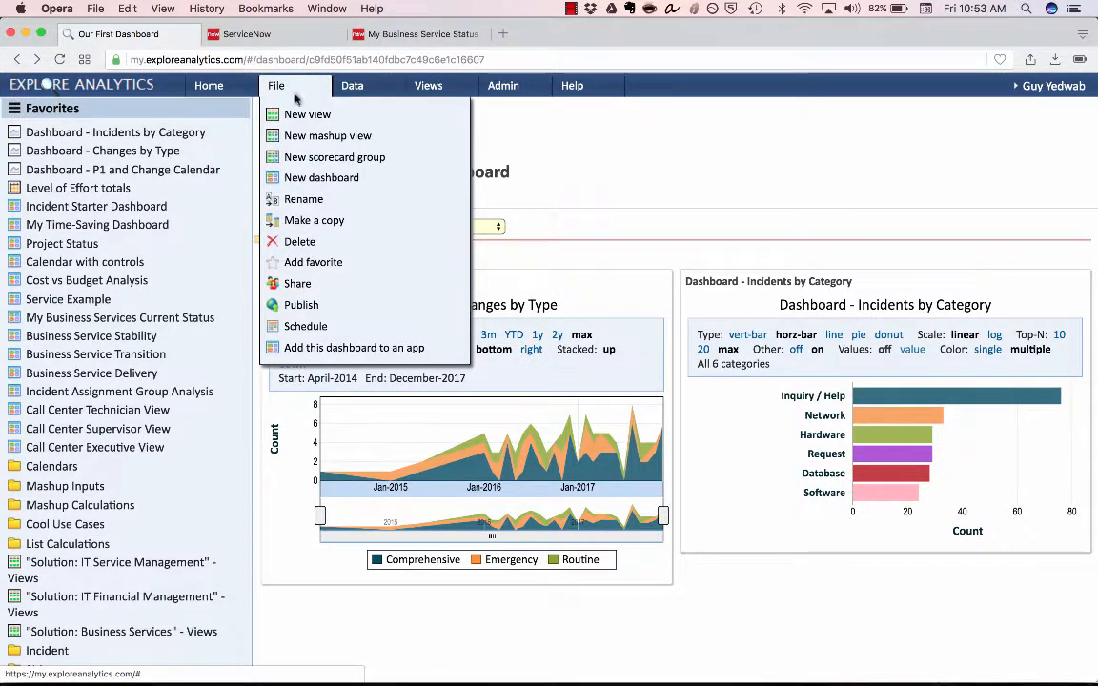
{"action": "left_click", "coordinate": [301, 307]}
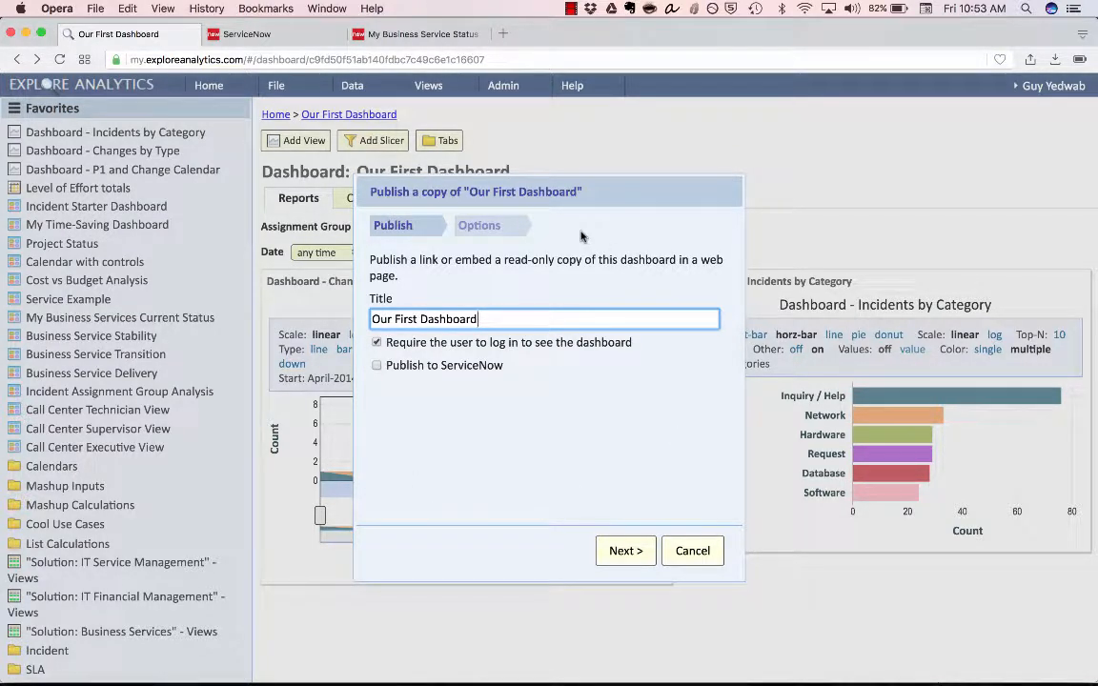
{"action": "left_click_drag", "start_coordinate": [524, 315], "coordinate": [350, 275]}
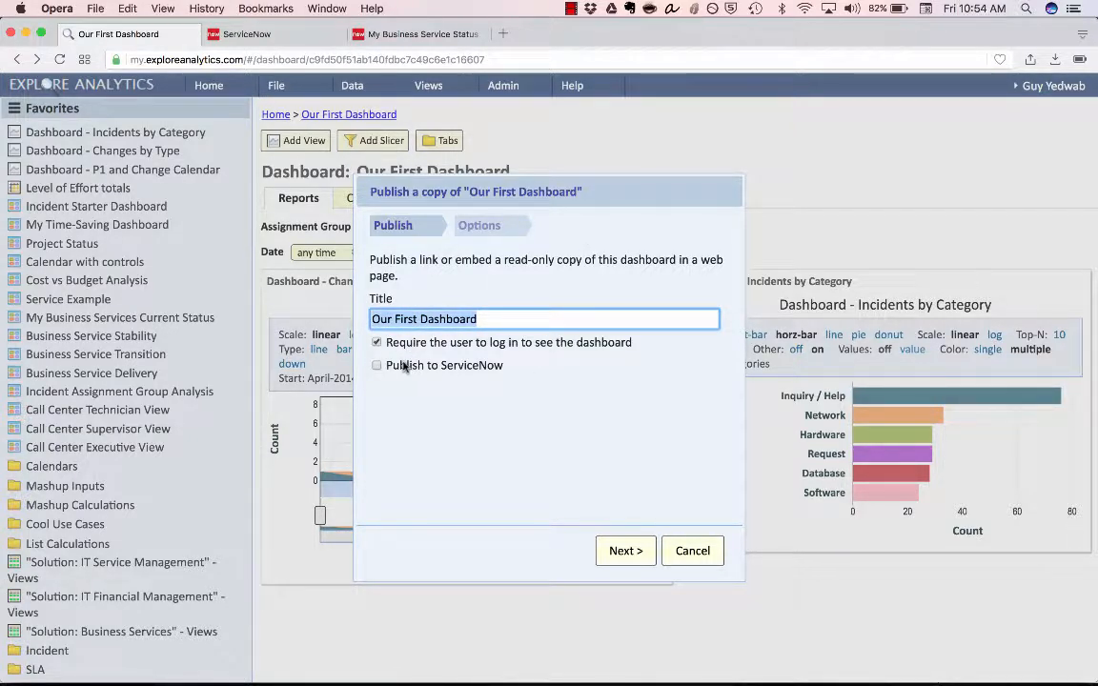
{"action": "left_click", "coordinate": [405, 367]}
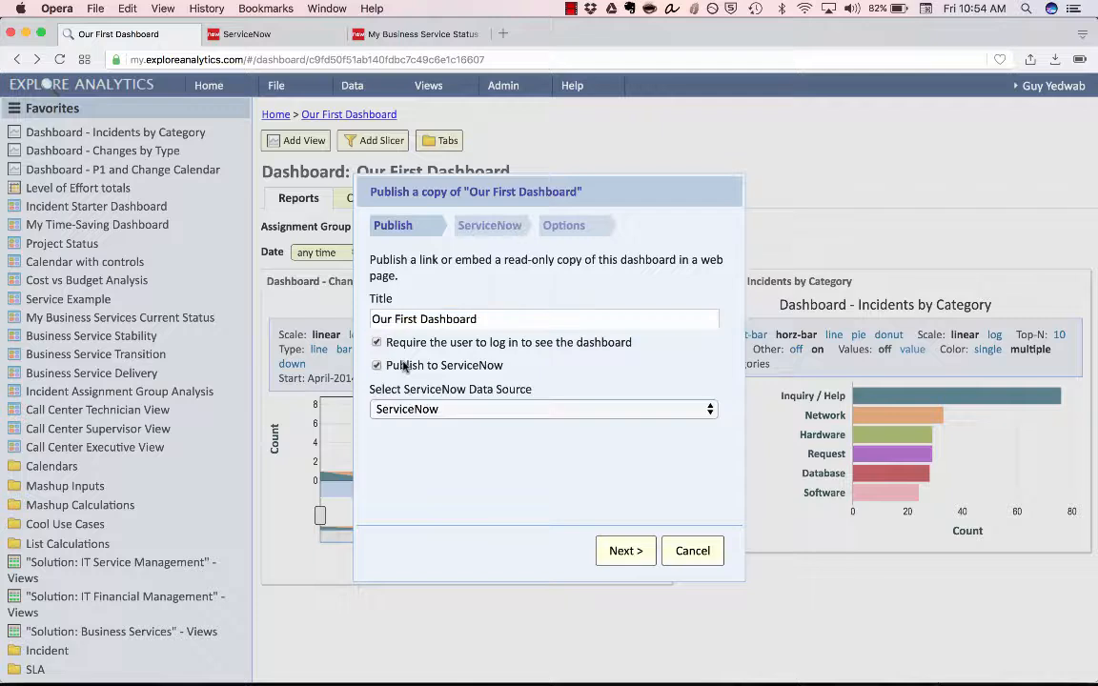
{"action": "left_click", "coordinate": [412, 410]}
{"action": "left_click", "coordinate": [420, 412]}
{"action": "left_click", "coordinate": [615, 550]}
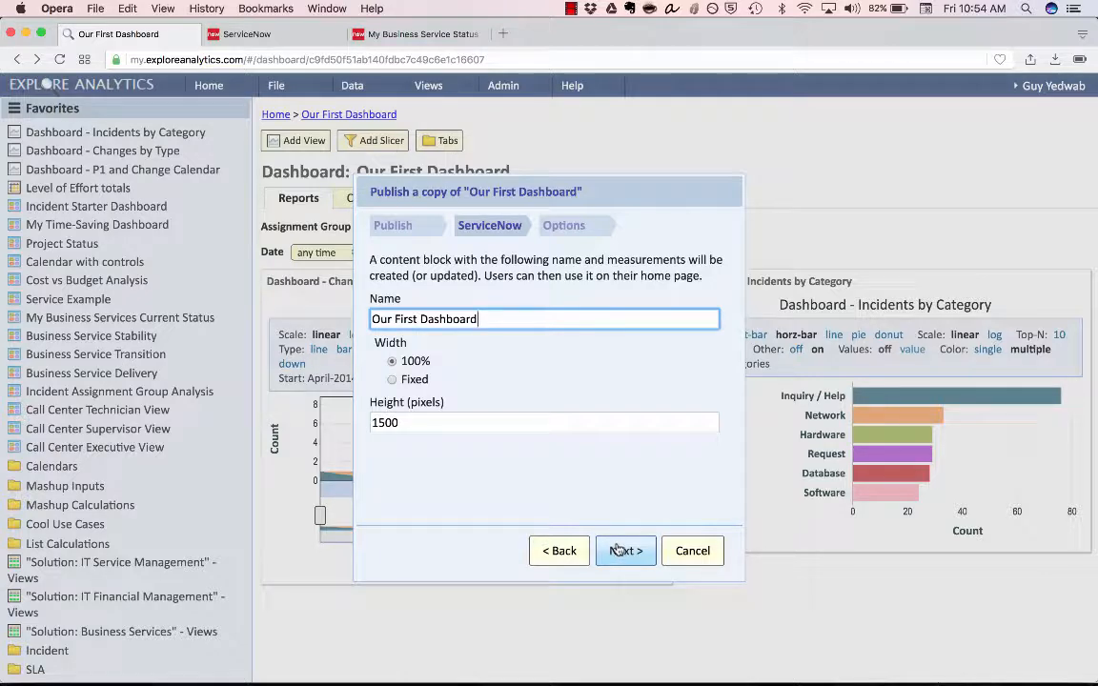
{"action": "left_click", "coordinate": [616, 549]}
{"action": "left_click", "coordinate": [617, 550]}
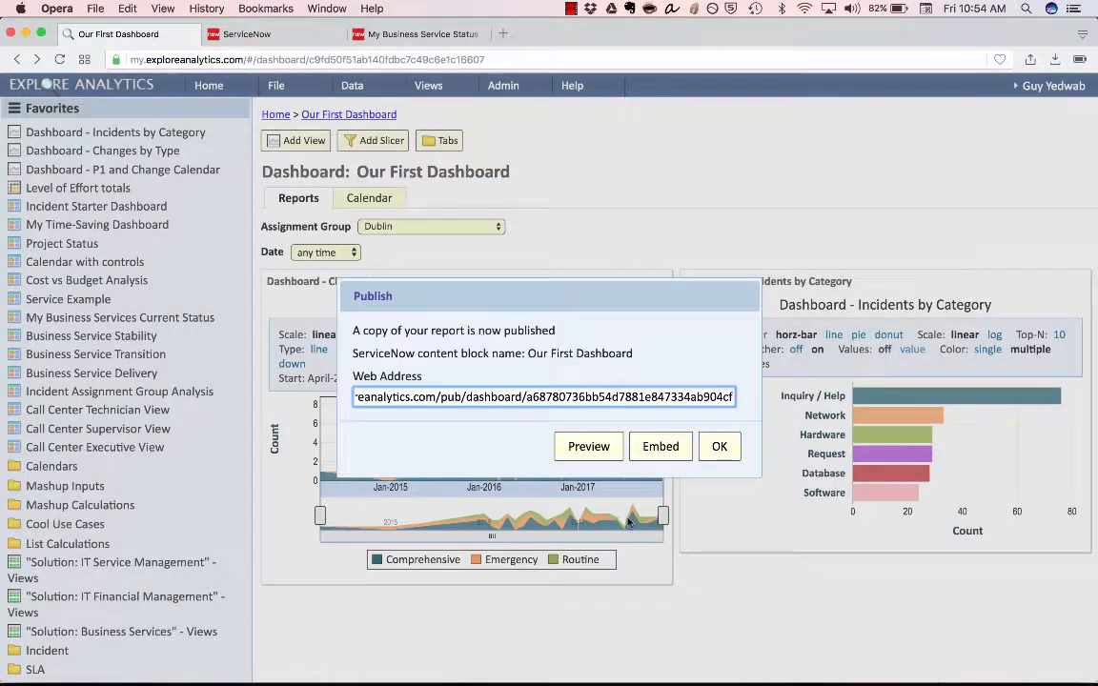
Step: Display the published dashboard's embed HTML code, copy its web address, and close the publishing confirmation
{"action": "left_click", "coordinate": [593, 394]}
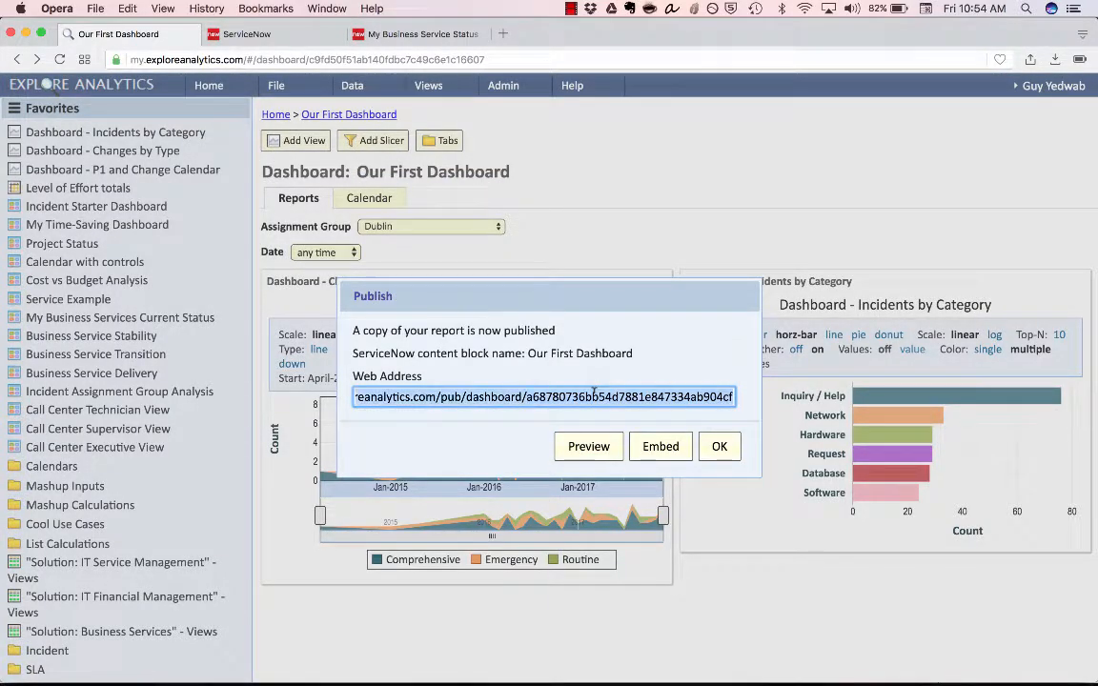
{"action": "left_click", "coordinate": [660, 446]}
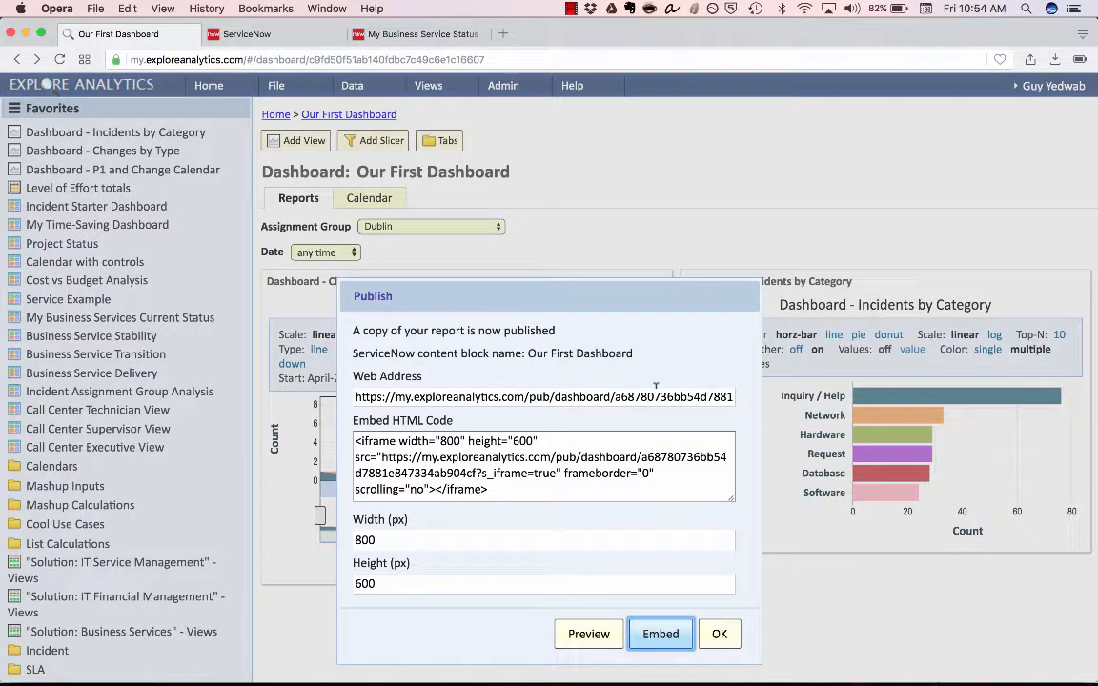
{"action": "left_click", "coordinate": [572, 394]}
{"action": "key", "text": "super+c"}
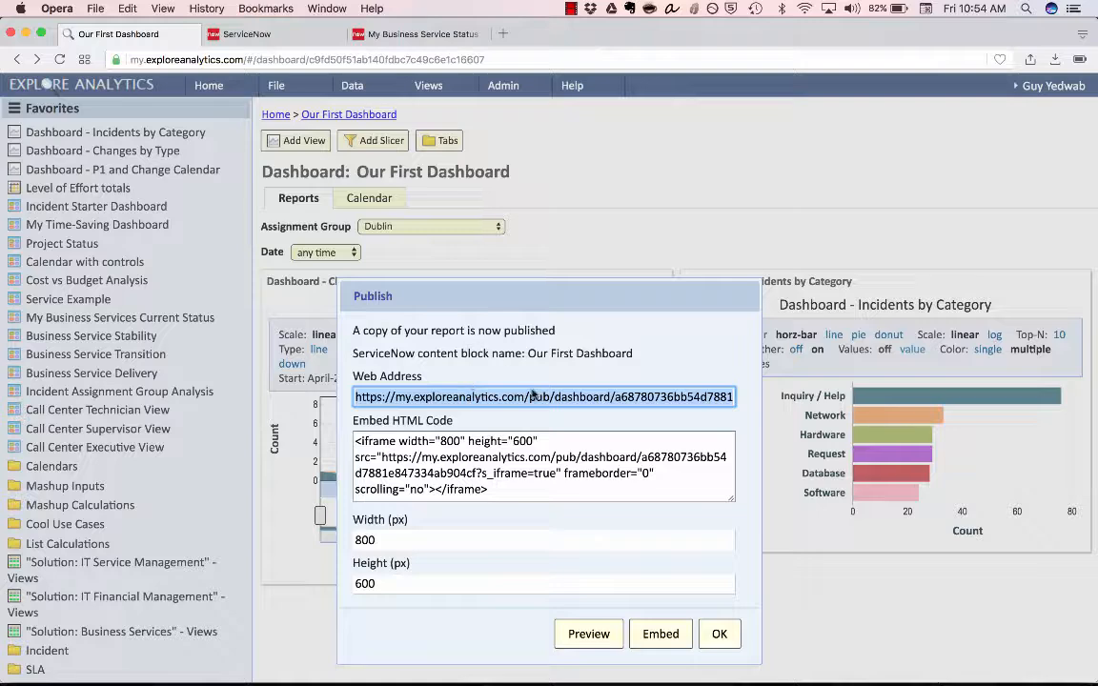
{"action": "left_click", "coordinate": [720, 635]}
Step: Switch to ServiceNow and add the Our First Dashboard block from Explore Analytics content across the bottom of My CAB Overview
{"action": "left_click", "coordinate": [282, 36]}
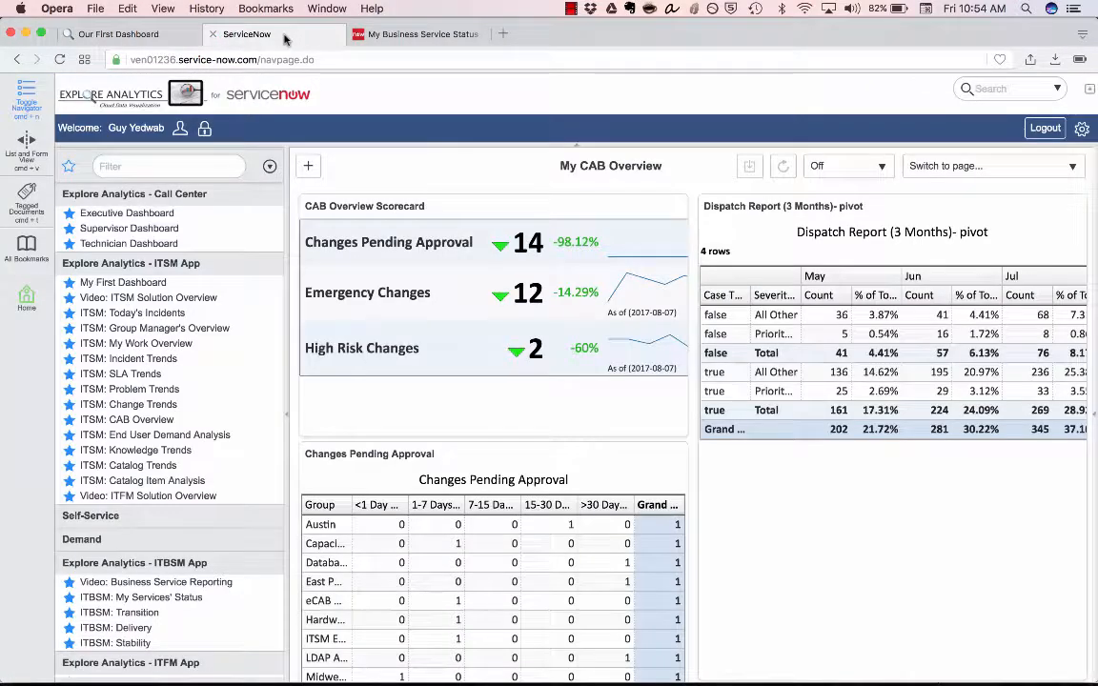
{"action": "left_click", "coordinate": [308, 166]}
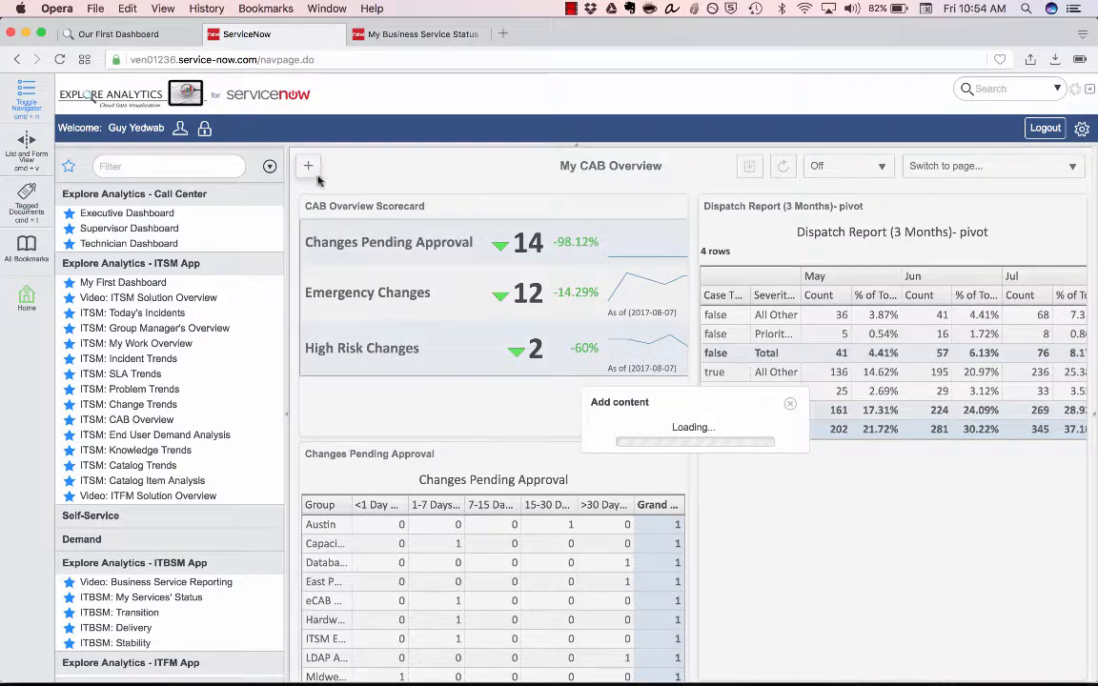
{"action": "left_click", "coordinate": [549, 390]}
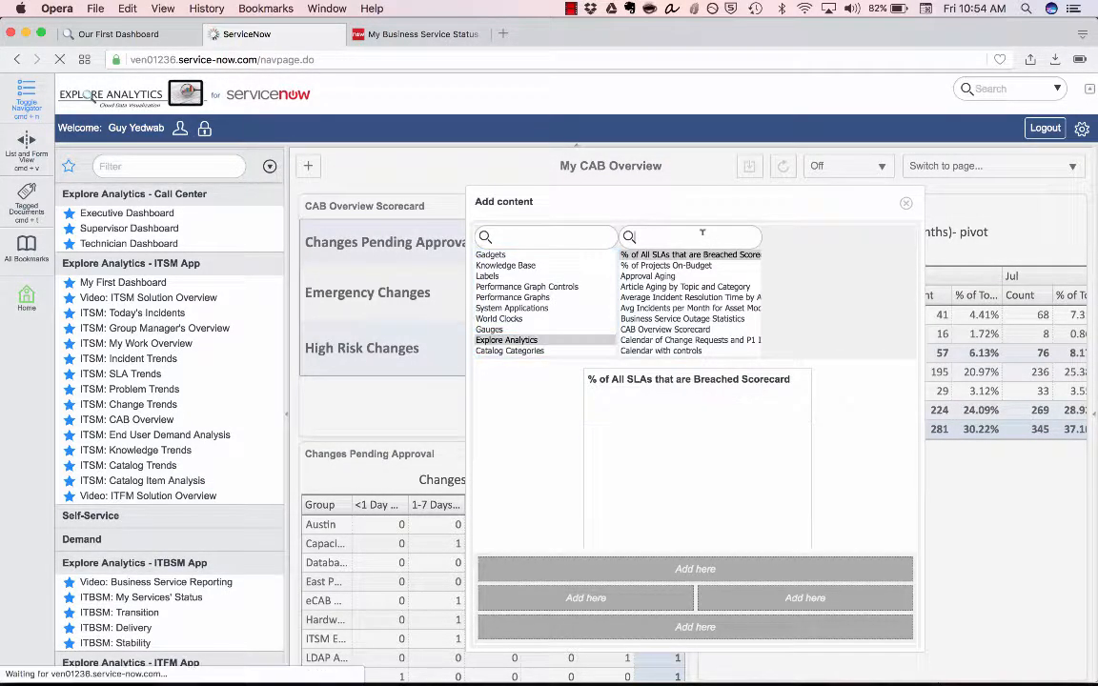
{"action": "type", "text": "ou"}
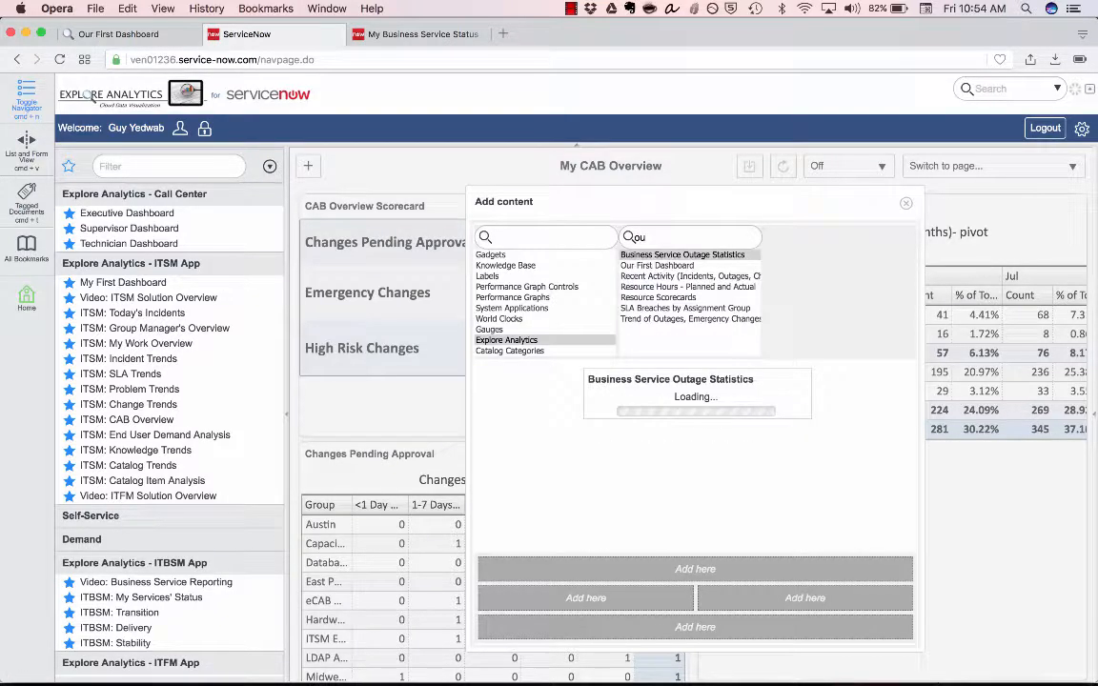
{"action": "left_click", "coordinate": [711, 265]}
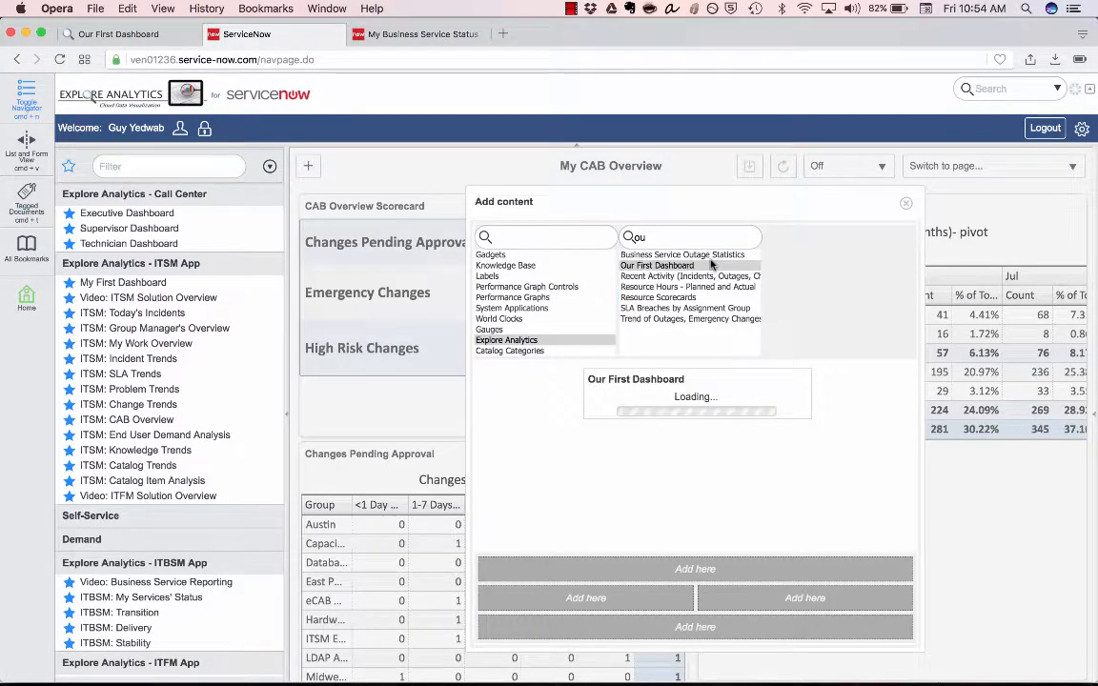
{"action": "left_click", "coordinate": [722, 630]}
{"action": "left_click", "coordinate": [905, 203]}
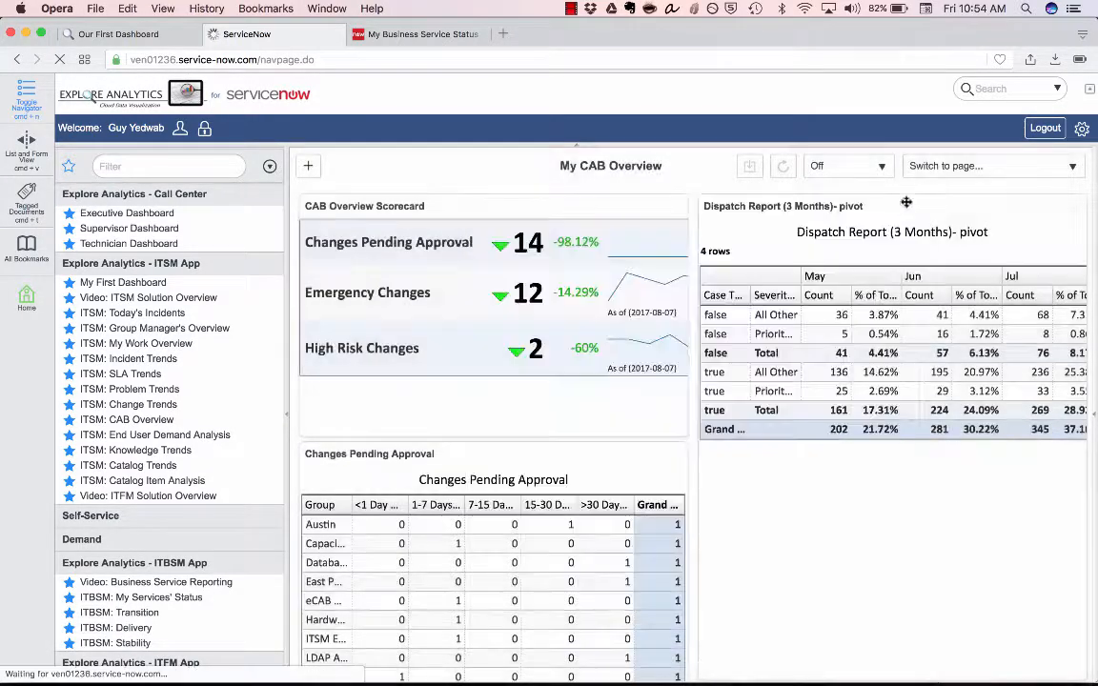
Step: Examine the embedded Our First Dashboard and the other reports on the My CAB Overview page
{"action": "scroll", "coordinate": [845, 391], "scroll_direction": "down", "scroll_amount": 3}
{"action": "scroll", "coordinate": [845, 391], "scroll_direction": "down", "scroll_amount": 10}
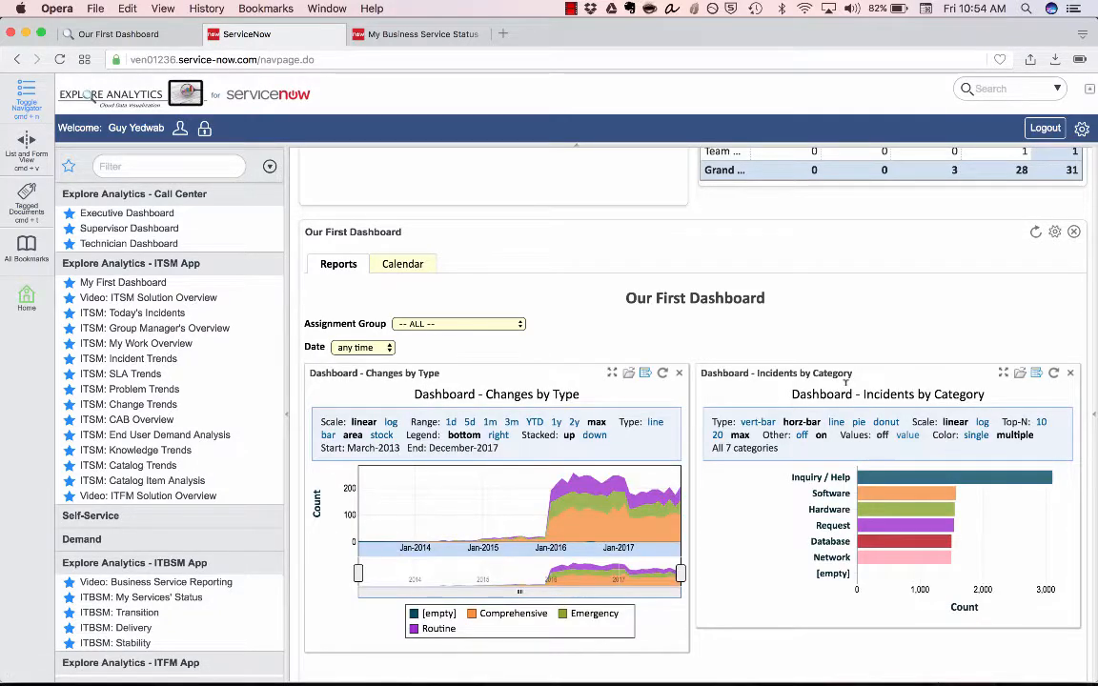
{"action": "scroll", "coordinate": [845, 386], "scroll_direction": "down", "scroll_amount": 2}
{"action": "scroll", "coordinate": [846, 381], "scroll_direction": "up", "scroll_amount": 1}
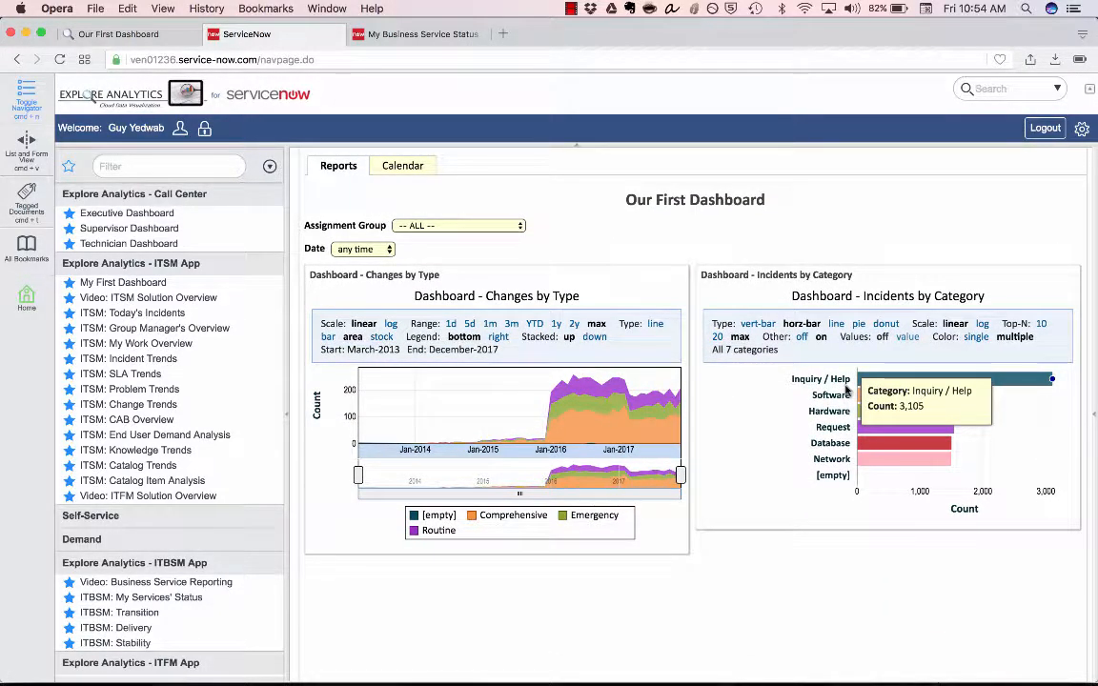
{"action": "scroll", "coordinate": [845, 389], "scroll_direction": "up", "scroll_amount": 1}
{"action": "scroll", "coordinate": [845, 391], "scroll_direction": "up", "scroll_amount": 2}
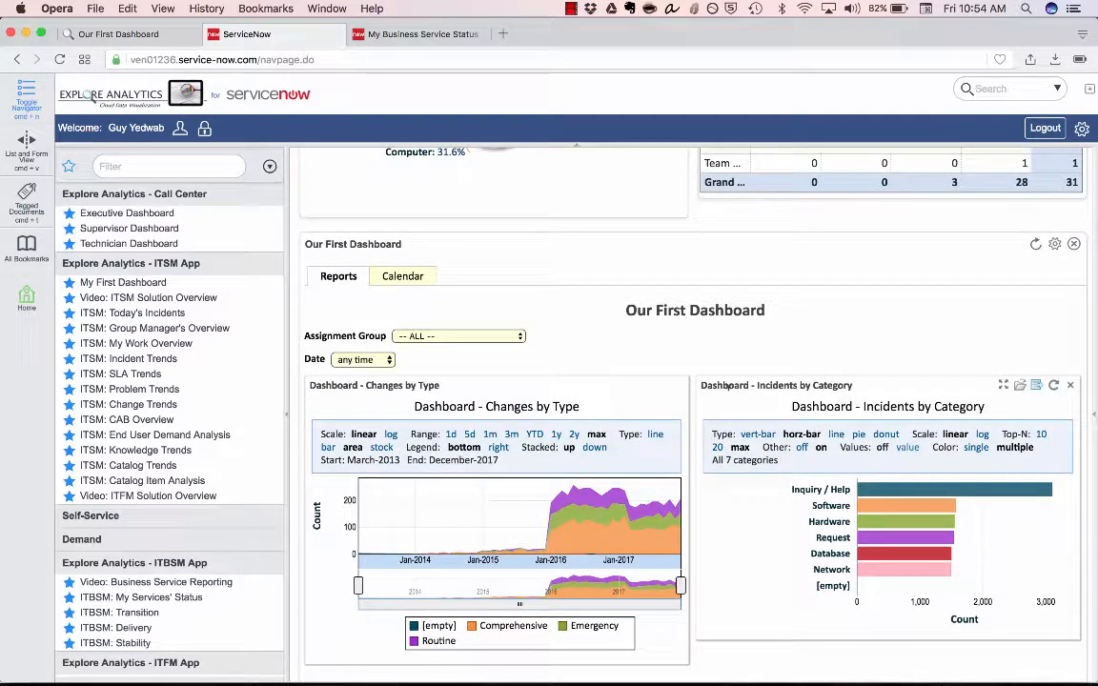
{"action": "scroll", "coordinate": [642, 469], "scroll_direction": "up", "scroll_amount": 12}
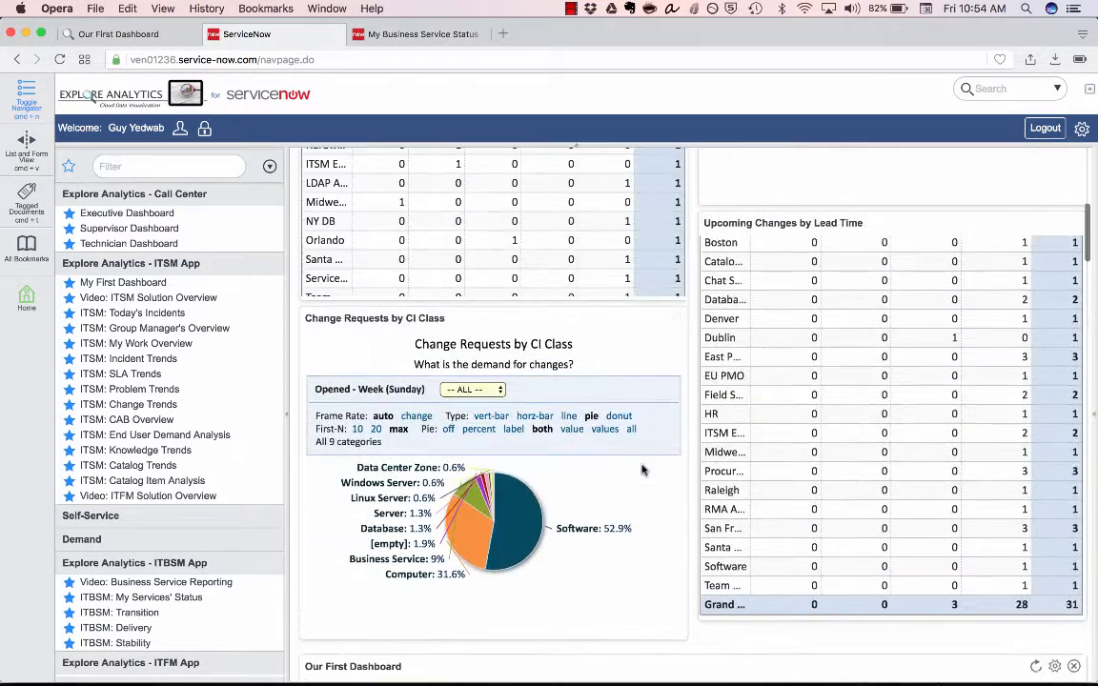
{"action": "scroll", "coordinate": [641, 469], "scroll_direction": "up", "scroll_amount": 4}
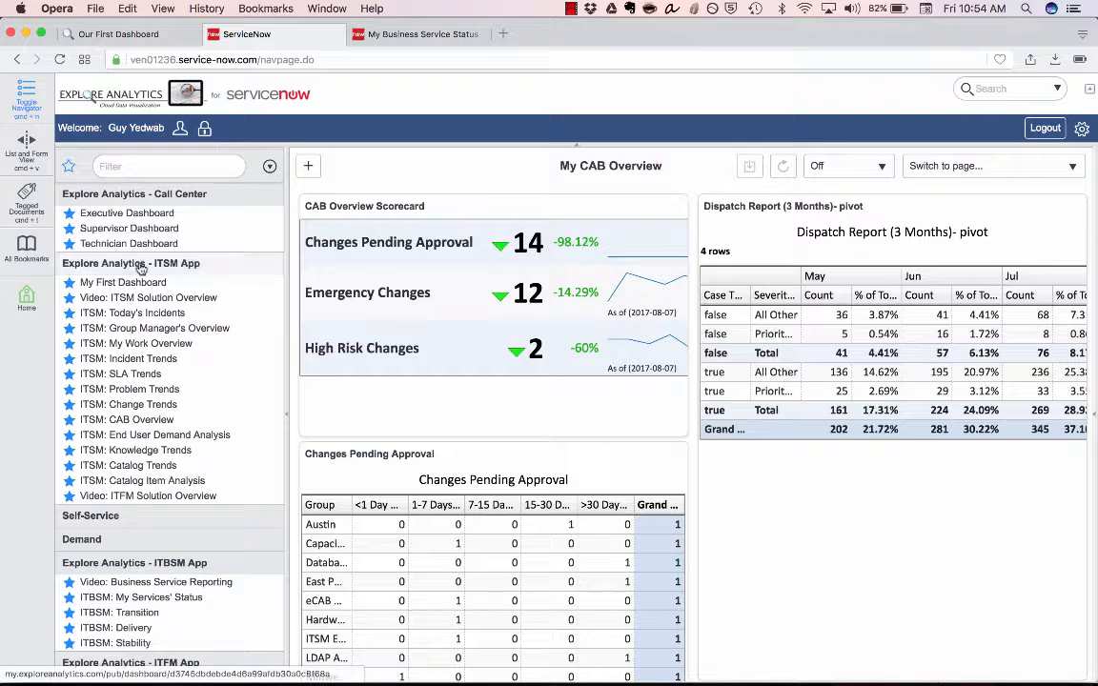
{"action": "scroll", "coordinate": [145, 288], "scroll_direction": "down", "scroll_amount": 4}
{"action": "scroll", "coordinate": [157, 281], "scroll_direction": "up", "scroll_amount": 4}
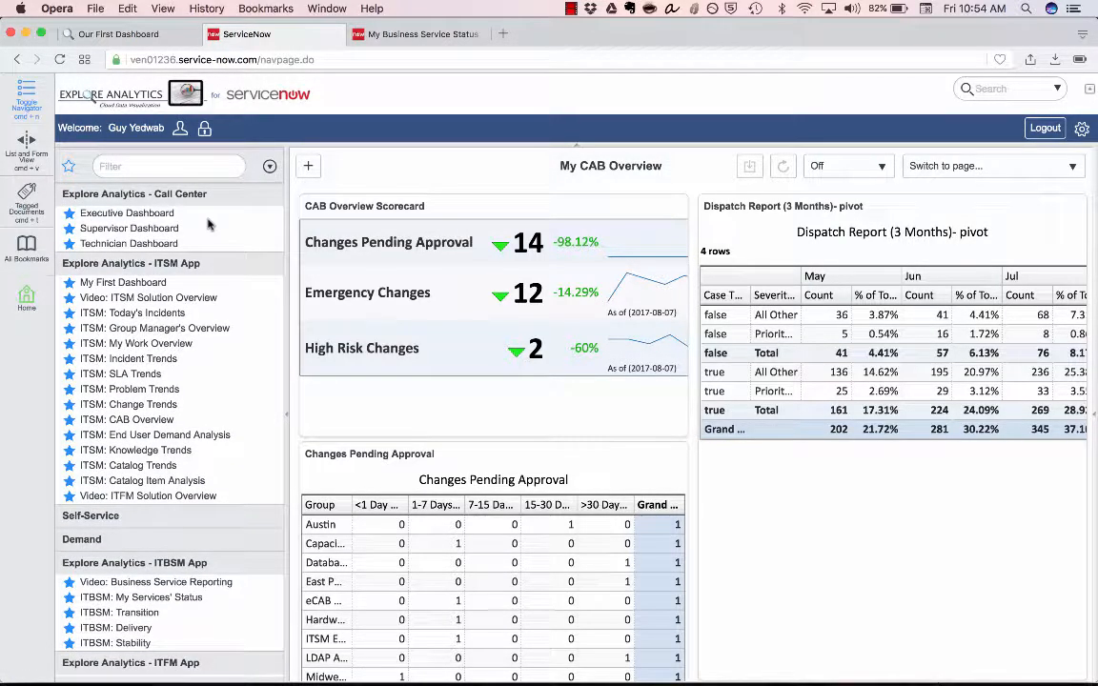
Step: Open the Explore Analytics - Call Center application menu for editing and create a module titled "Our First Dashboard"
{"action": "left_click", "coordinate": [164, 212]}
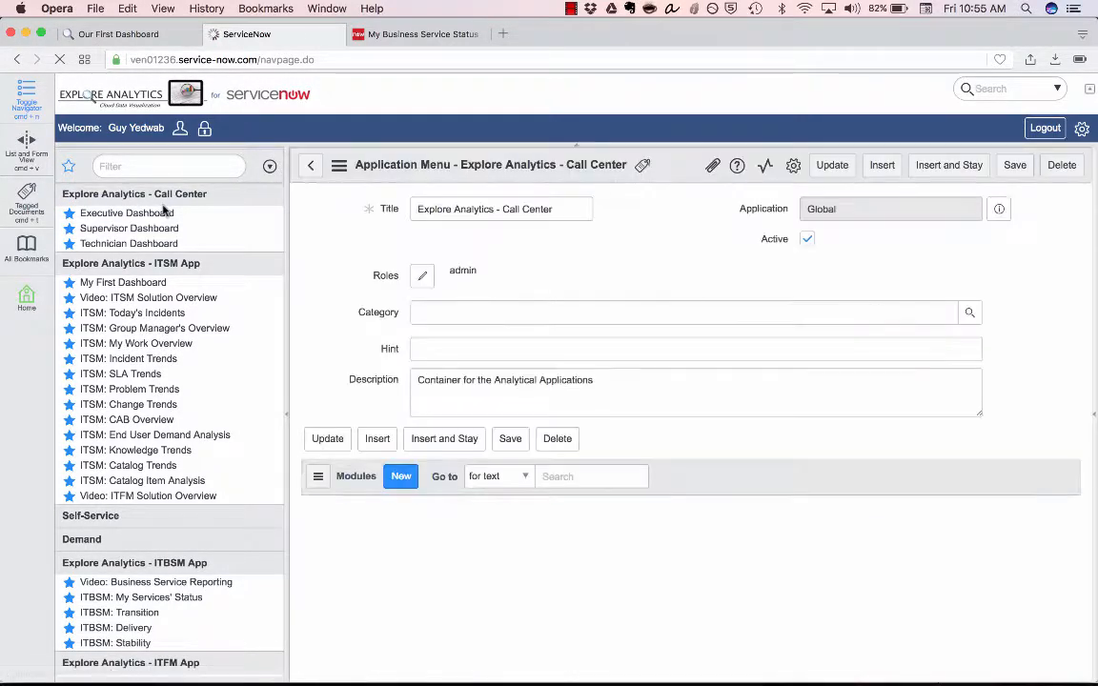
{"action": "scroll", "coordinate": [526, 467], "scroll_direction": "down", "scroll_amount": 1}
{"action": "scroll", "coordinate": [526, 467], "scroll_direction": "down", "scroll_amount": 2}
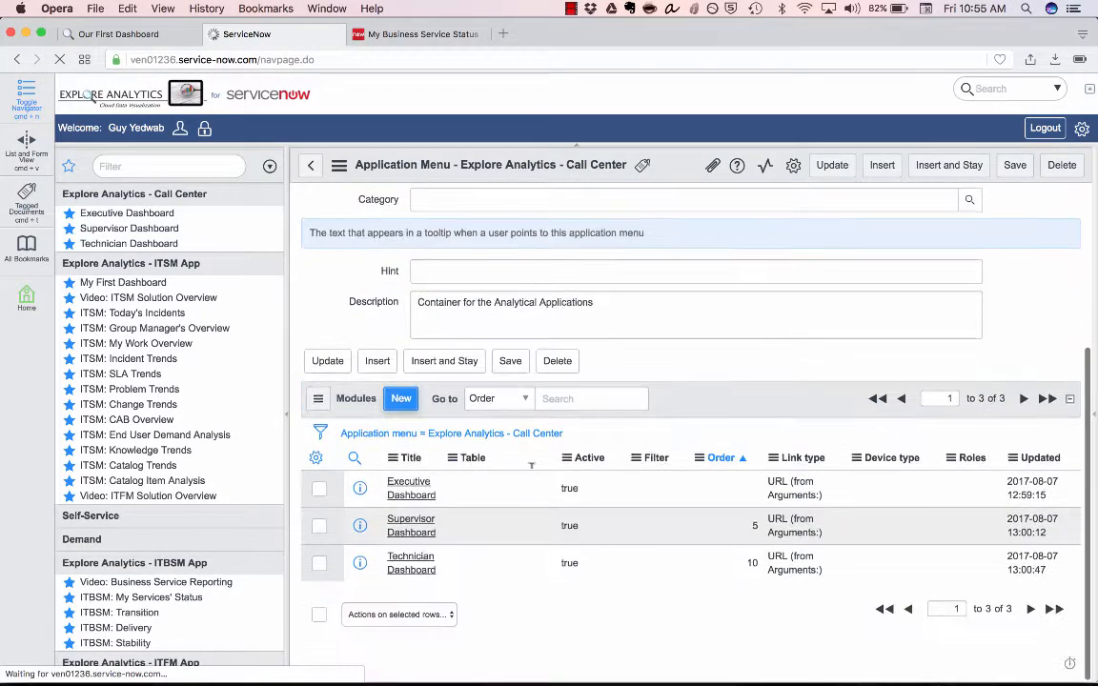
{"action": "left_click", "coordinate": [400, 397]}
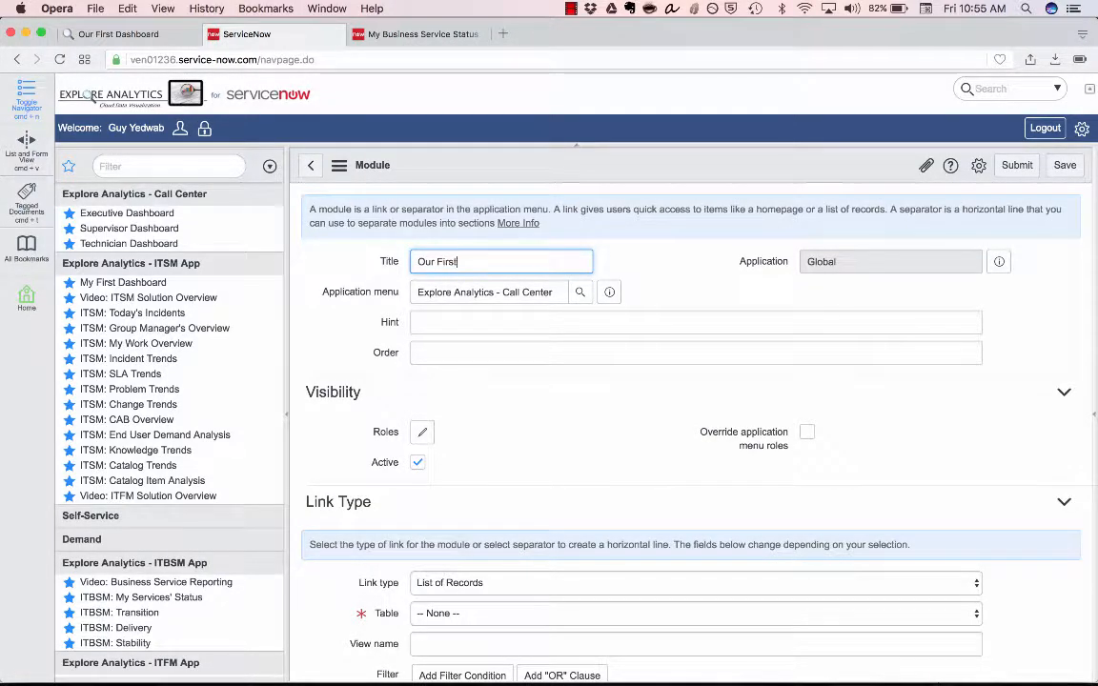
Step: Set the module's link type to URL (from Arguments:) and paste the published dashboard's web address as its arguments
{"action": "scroll", "coordinate": [534, 400], "scroll_direction": "down", "scroll_amount": 3}
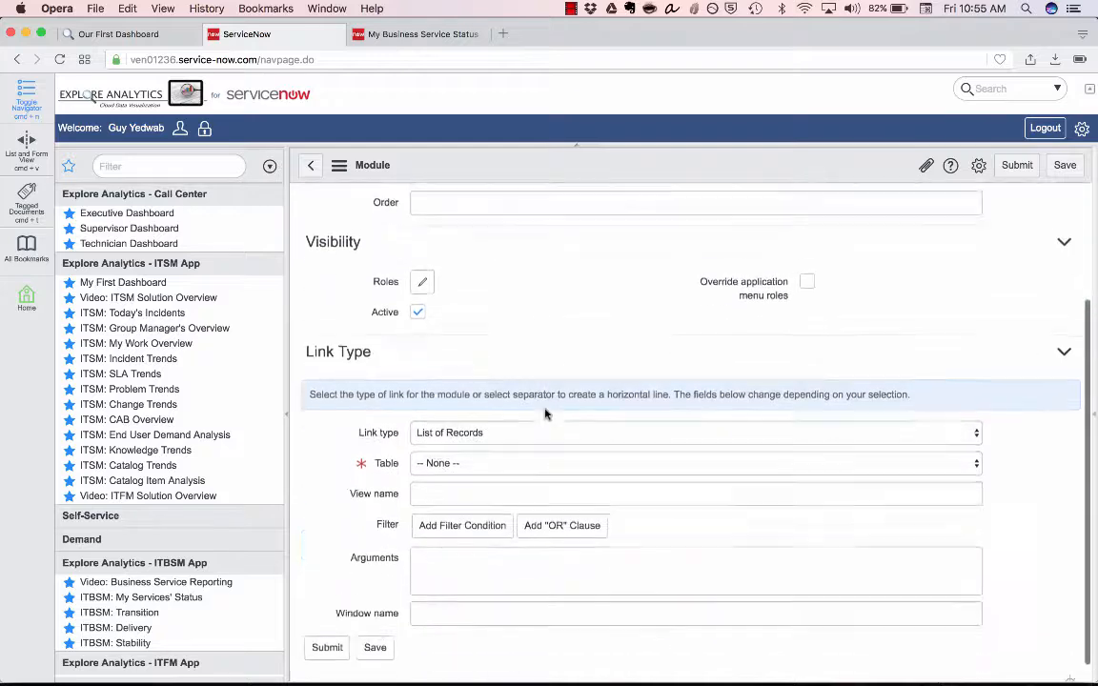
{"action": "left_click", "coordinate": [546, 412]}
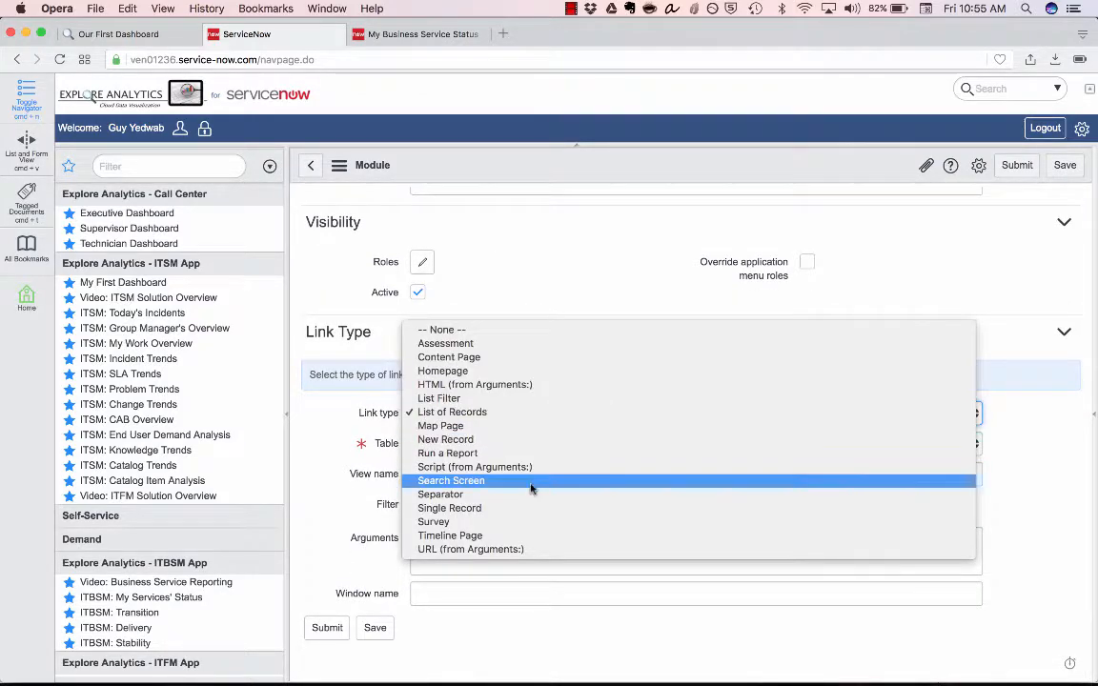
{"action": "left_click", "coordinate": [515, 549]}
{"action": "left_click", "coordinate": [495, 539]}
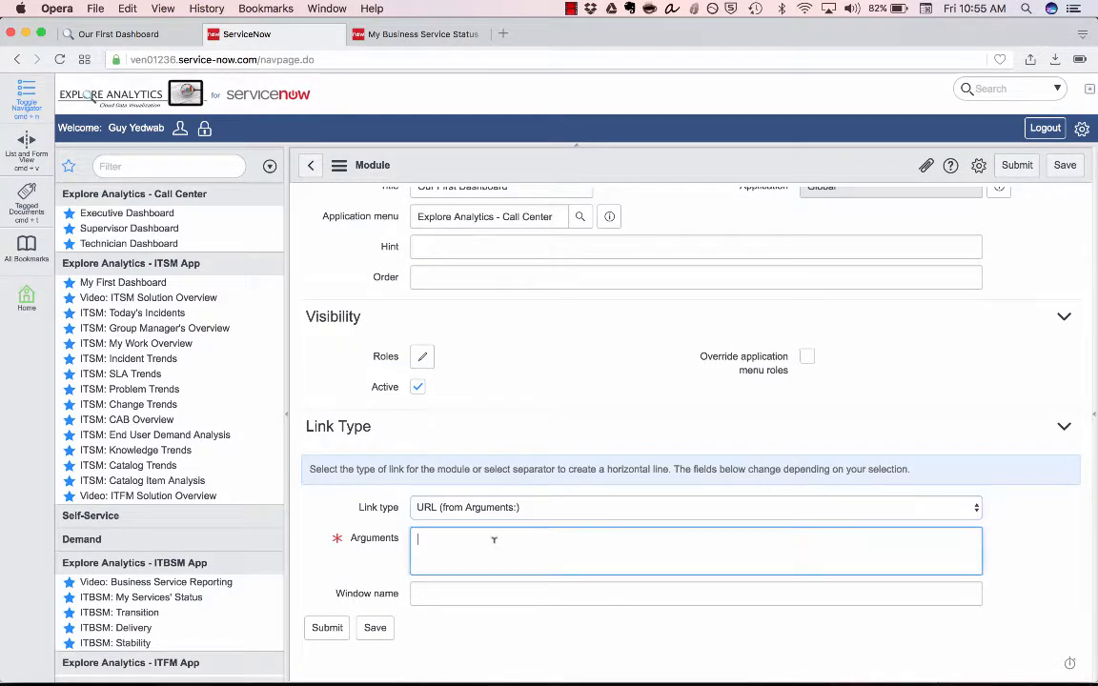
{"action": "type", "text": "https://my.exploreanalytics.com/pub/dashboard/a68780736bb54d7881e847334ab904cf"}
{"action": "key", "text": "super+a"}
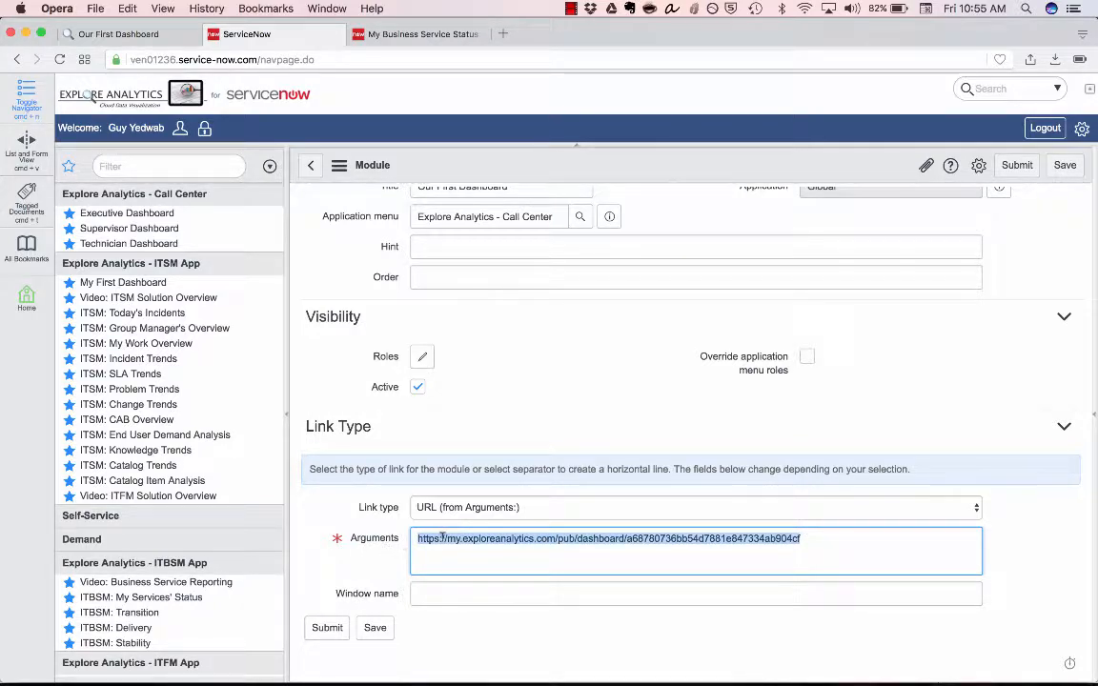
Step: Set the module's order to 50 and submit it
{"action": "scroll", "coordinate": [485, 431], "scroll_direction": "up", "scroll_amount": 2}
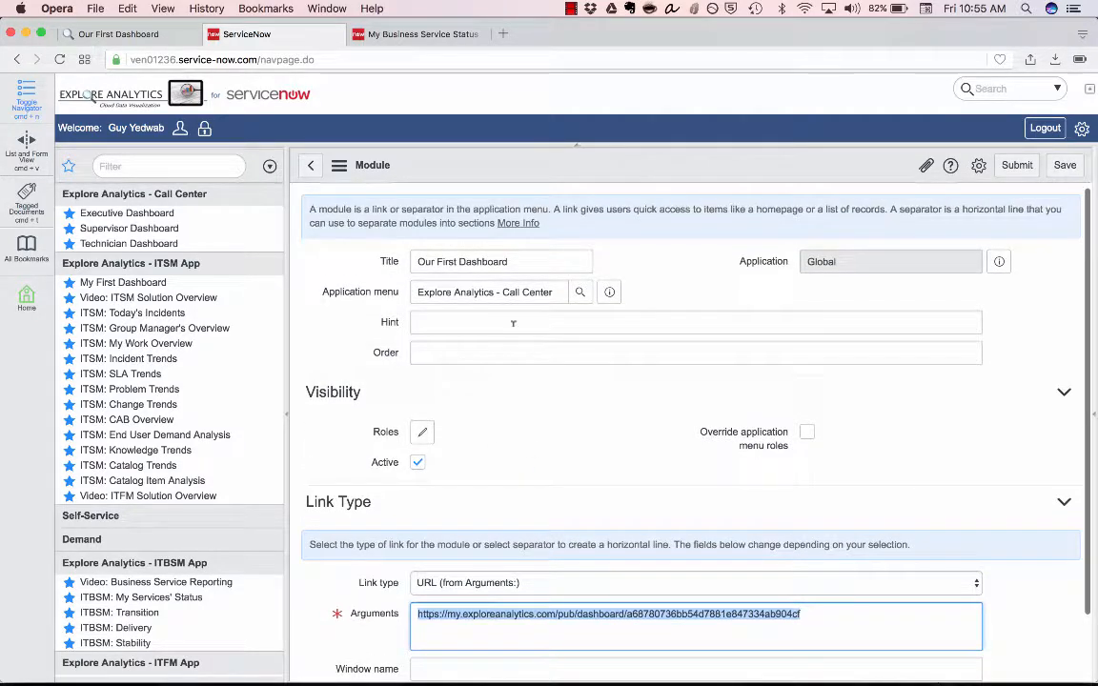
{"action": "left_click", "coordinate": [512, 352]}
{"action": "type", "text": "50"}
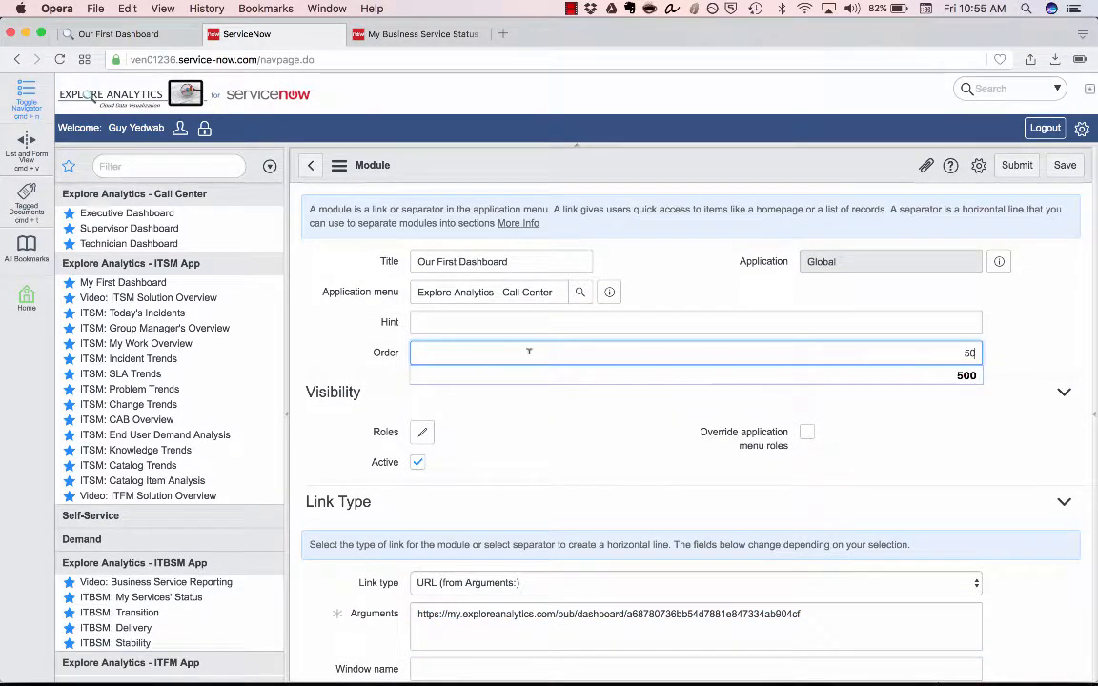
{"action": "left_click", "coordinate": [1016, 165]}
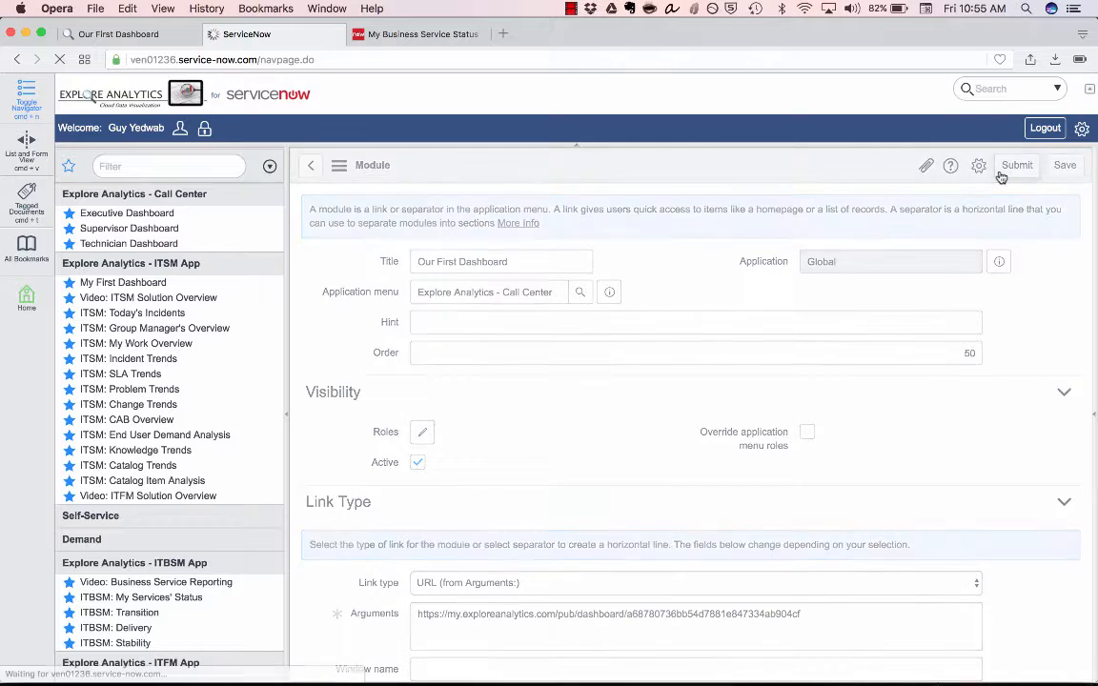
Step: Refresh the ServiceNow navigator and open the Our First Dashboard module under Explore Analytics - Call Center
{"action": "left_click", "coordinate": [271, 167]}
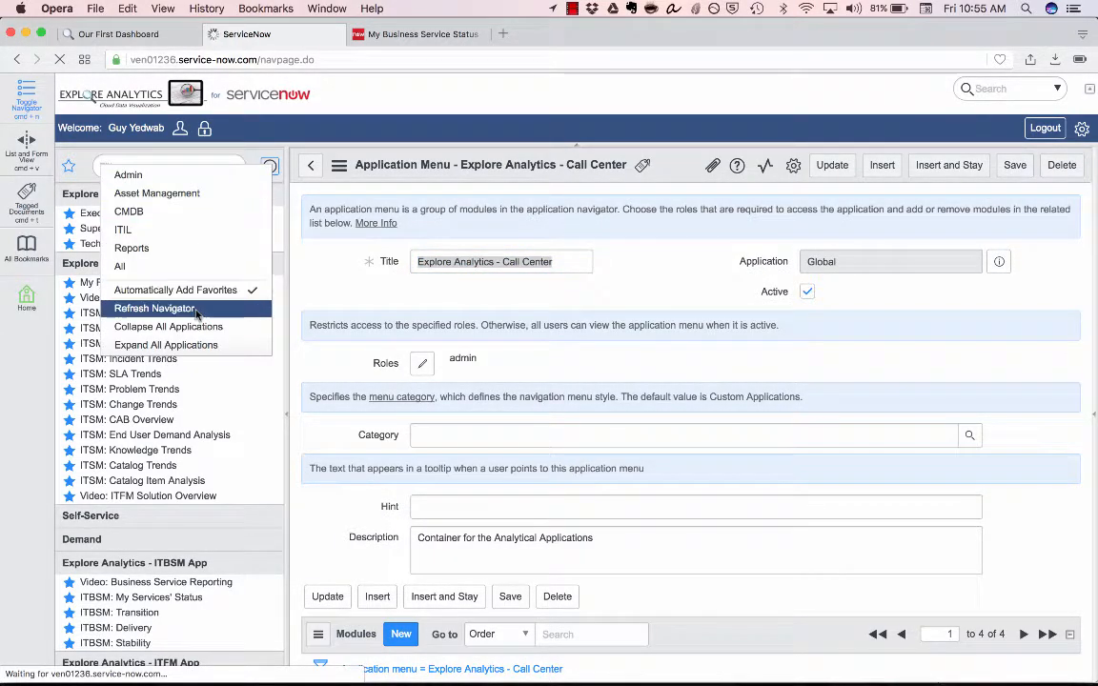
{"action": "left_click", "coordinate": [185, 281]}
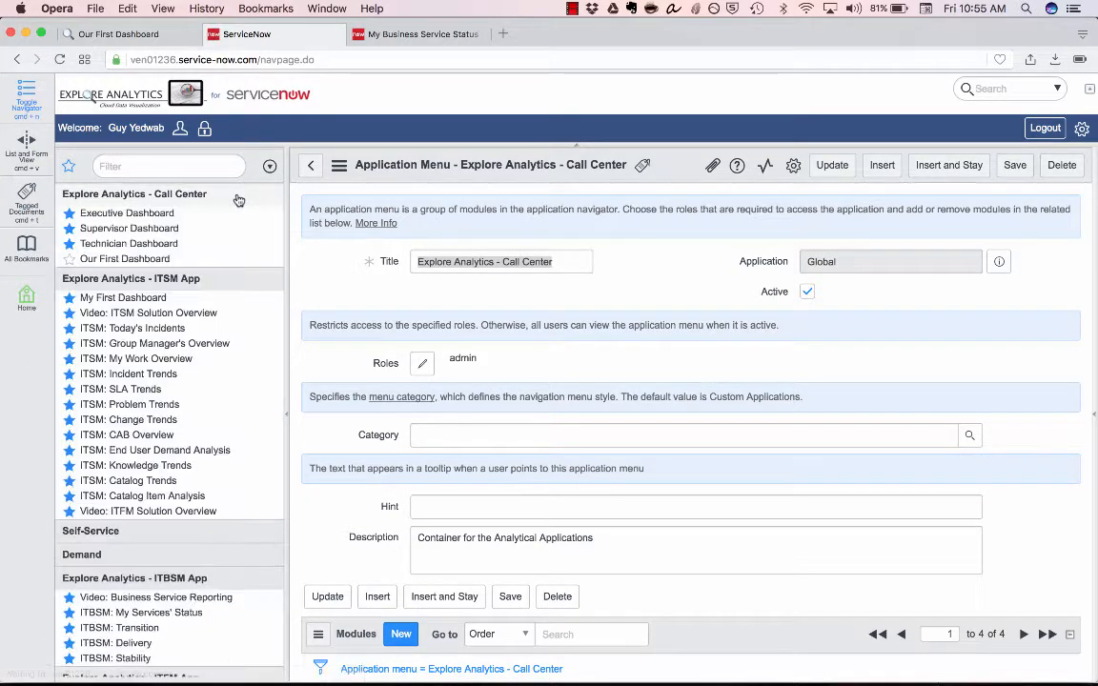
{"action": "left_click", "coordinate": [99, 260]}
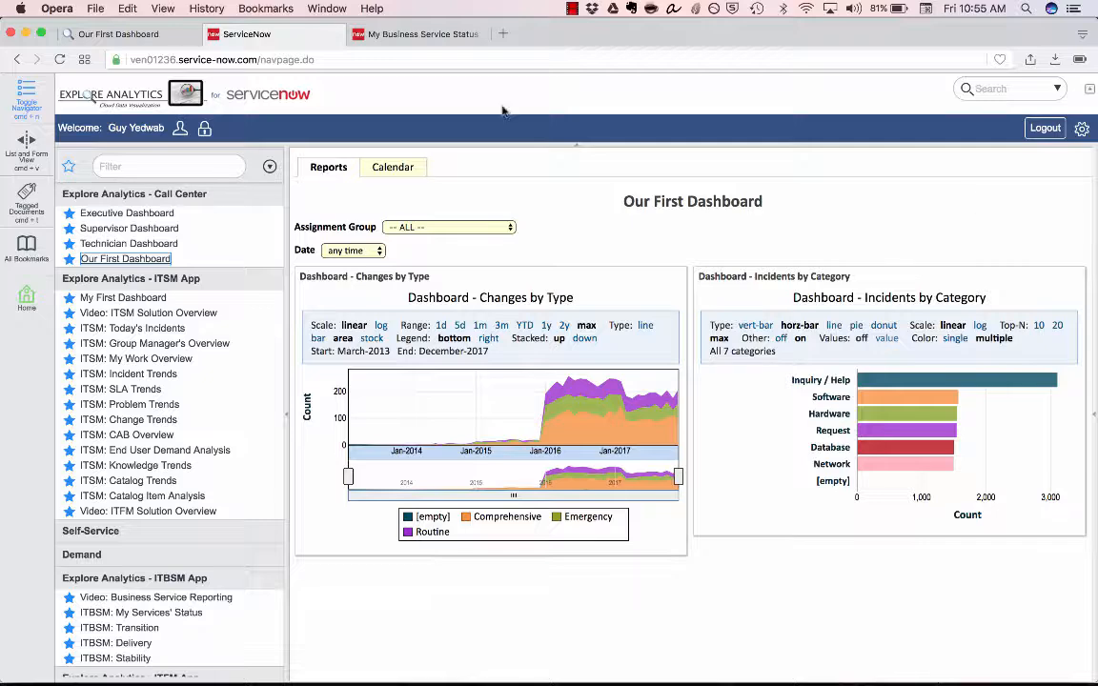
Step: View the dashboard's P1 and Change Calendar by day, week and month, and return to the reports
{"action": "left_click", "coordinate": [389, 166]}
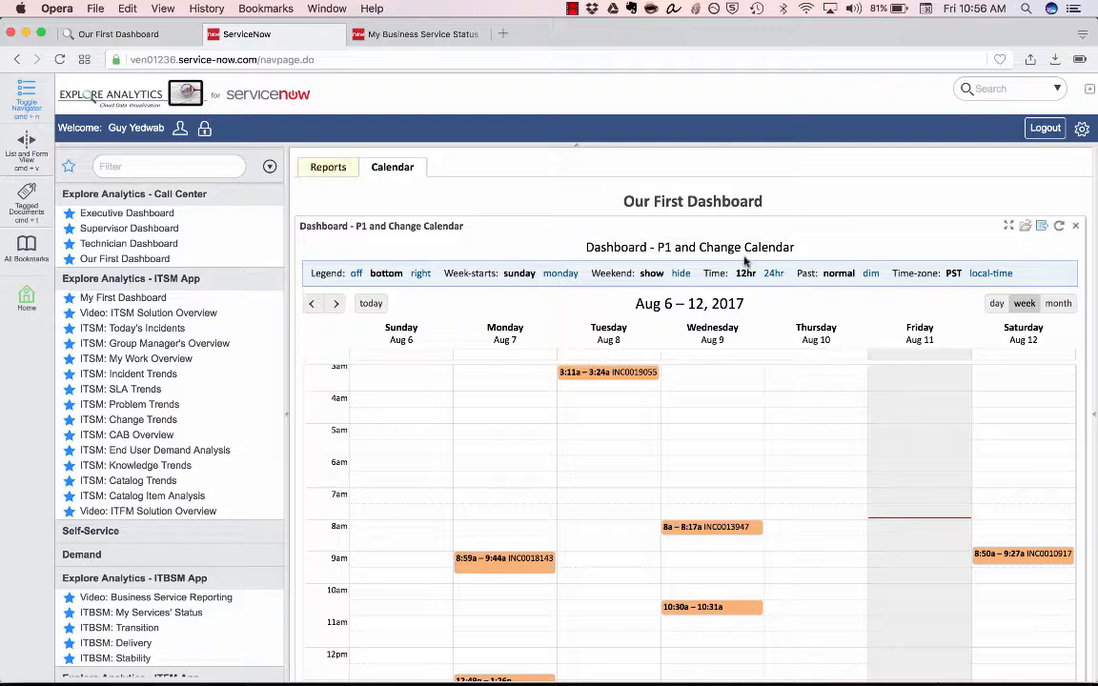
{"action": "left_click", "coordinate": [996, 303]}
{"action": "left_click", "coordinate": [1023, 304]}
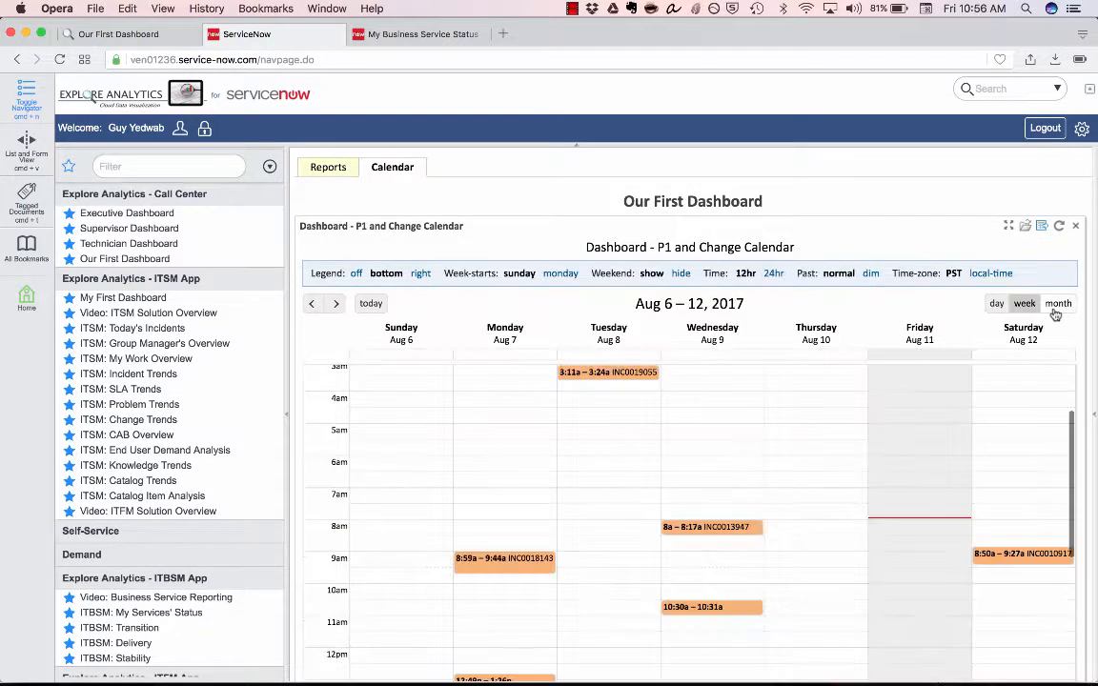
{"action": "left_click", "coordinate": [1058, 307]}
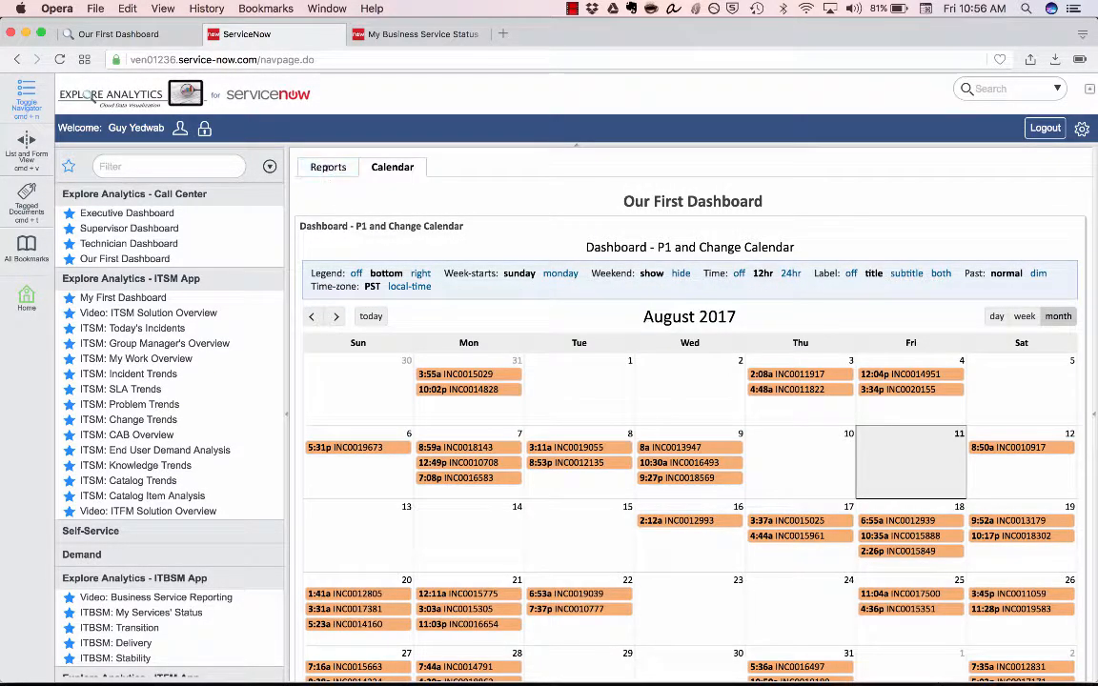
{"action": "left_click", "coordinate": [325, 167]}
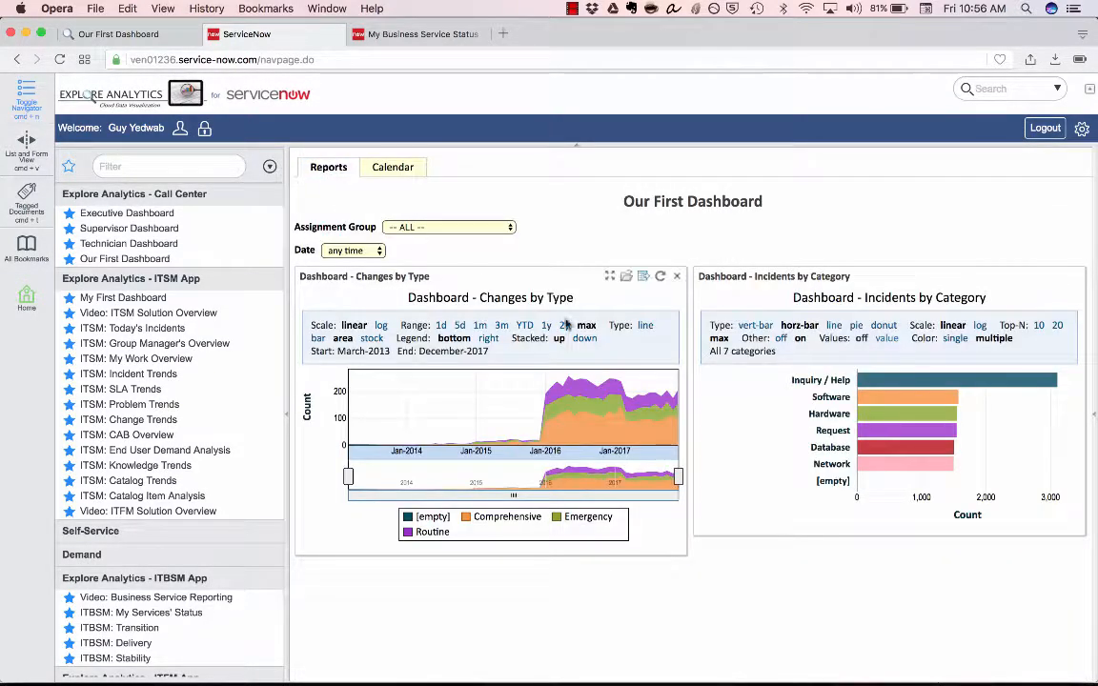
Step: Switch the Changes by Type chart to a line chart and filter the dashboard by the Austin assignment group
{"action": "left_click", "coordinate": [646, 325]}
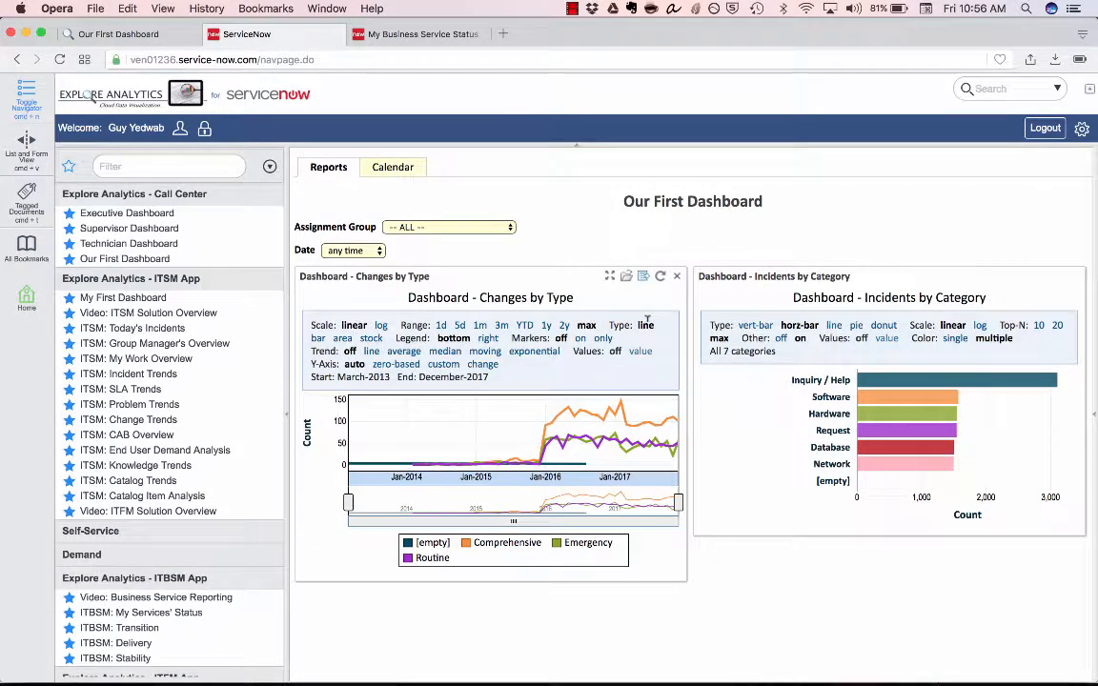
{"action": "left_click", "coordinate": [411, 227]}
{"action": "left_click", "coordinate": [415, 252]}
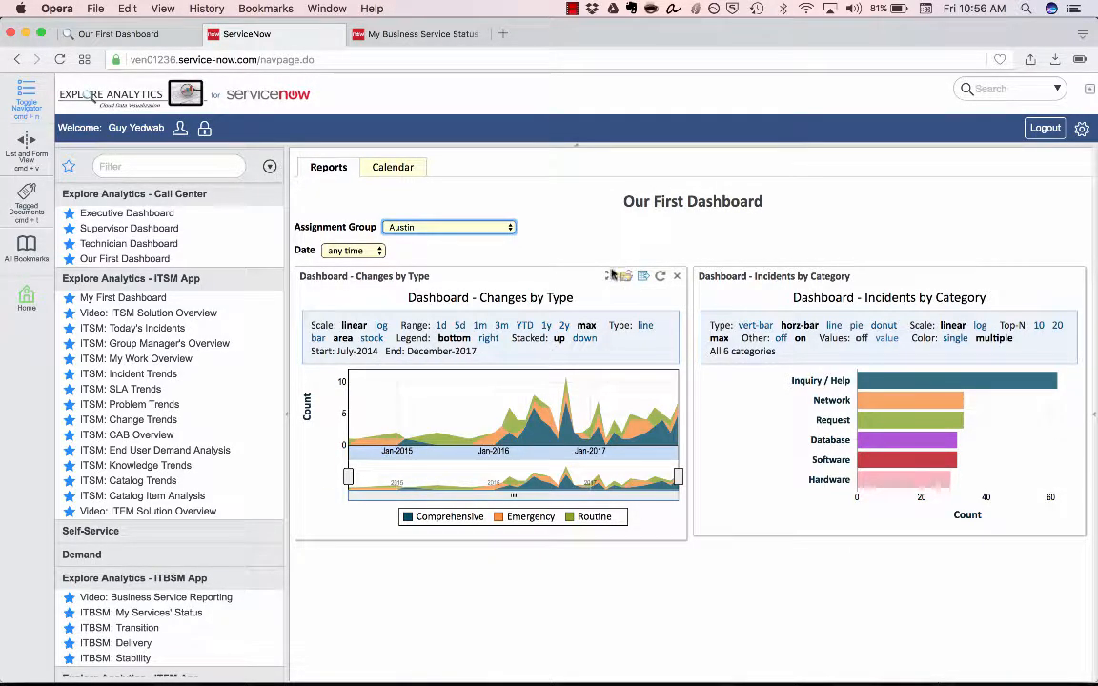
Step: View the Changes by Type chart enlarged in its own tab, close it, and open the published view in Explore Analytics, dismissing the notice
{"action": "left_click", "coordinate": [610, 275]}
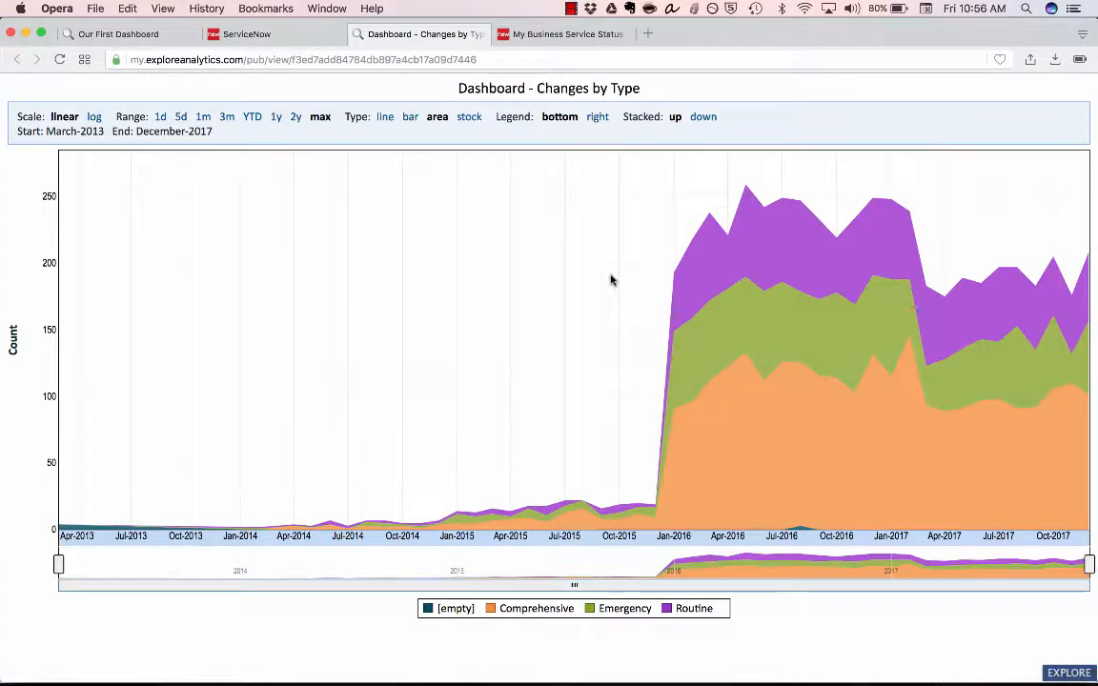
{"action": "left_click", "coordinate": [358, 33]}
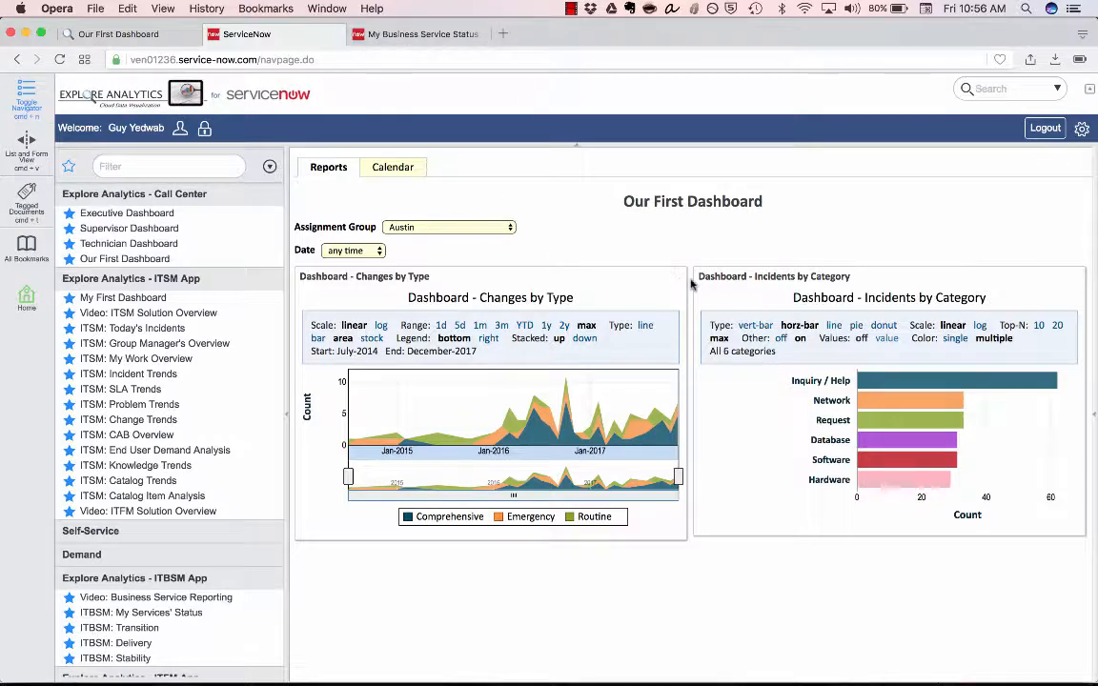
{"action": "left_click", "coordinate": [628, 278]}
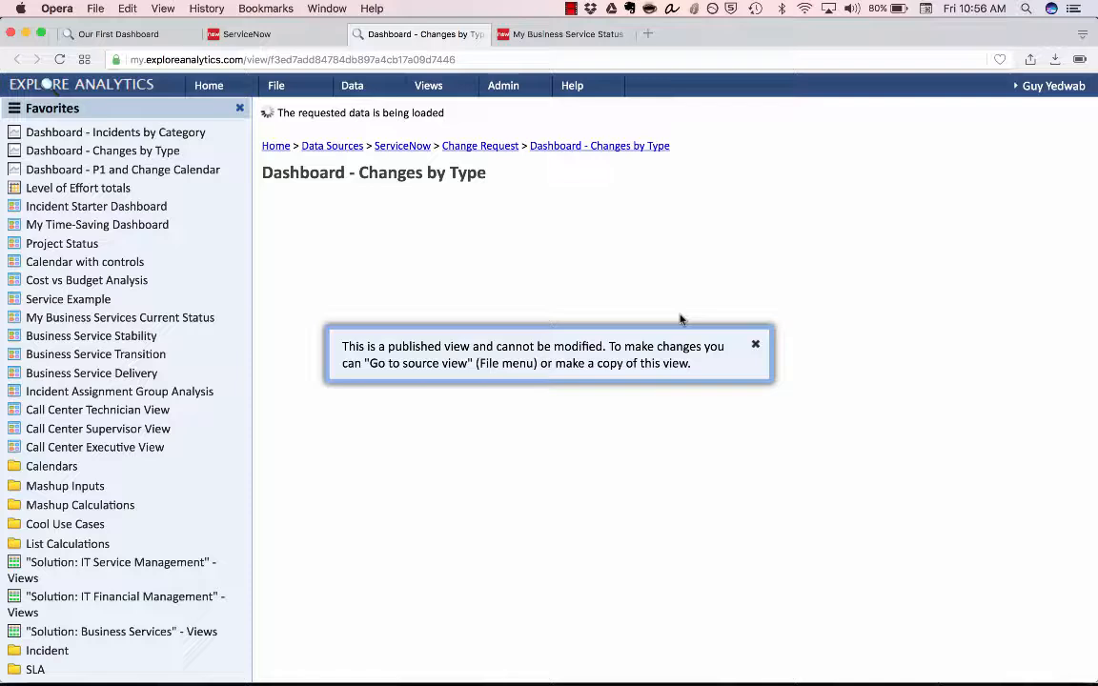
{"action": "left_click", "coordinate": [755, 344]}
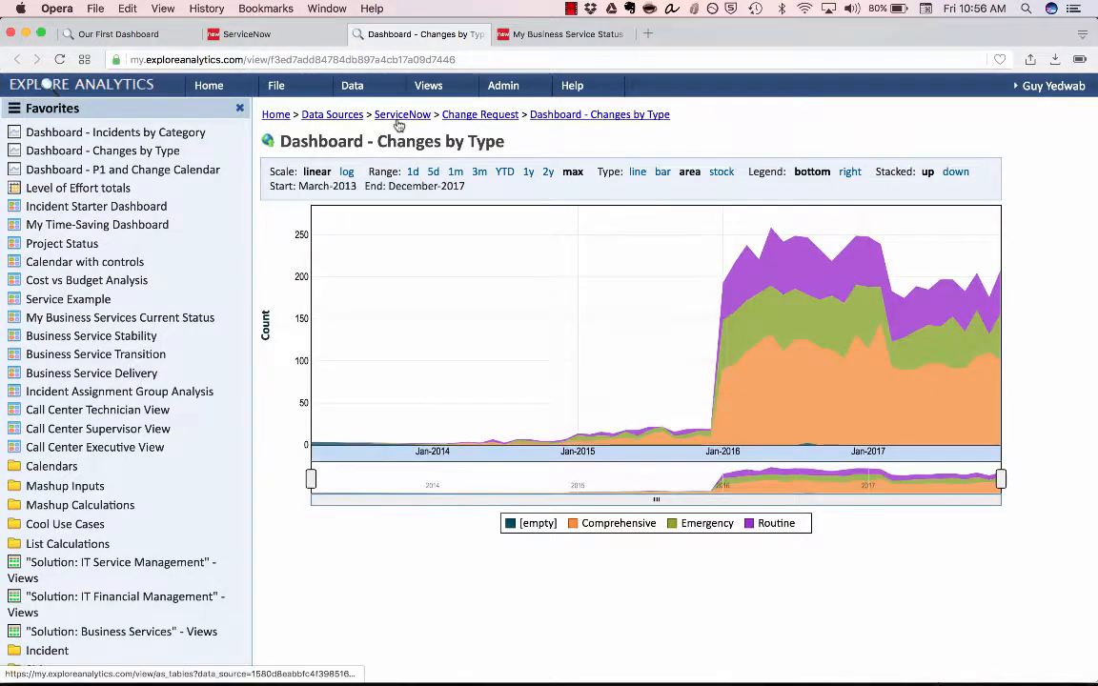
Step: Look over the data and file commands available for the Changes by Type view in Explore Analytics, and close the view
{"action": "mouse_move", "coordinate": [350, 84]}
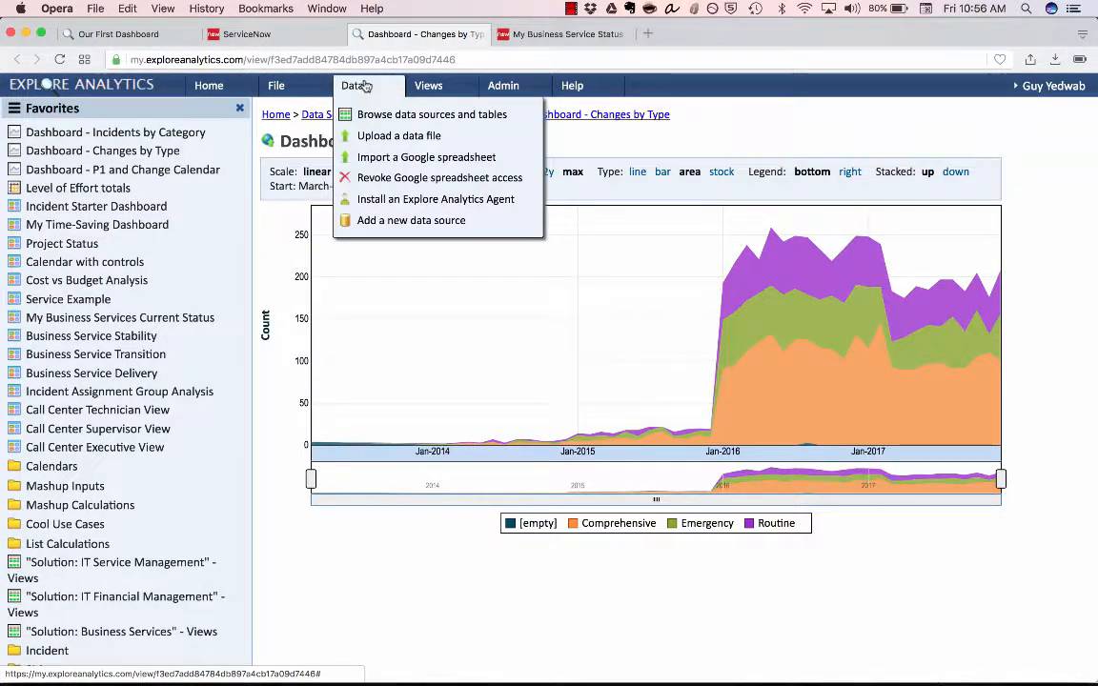
{"action": "mouse_move", "coordinate": [278, 84]}
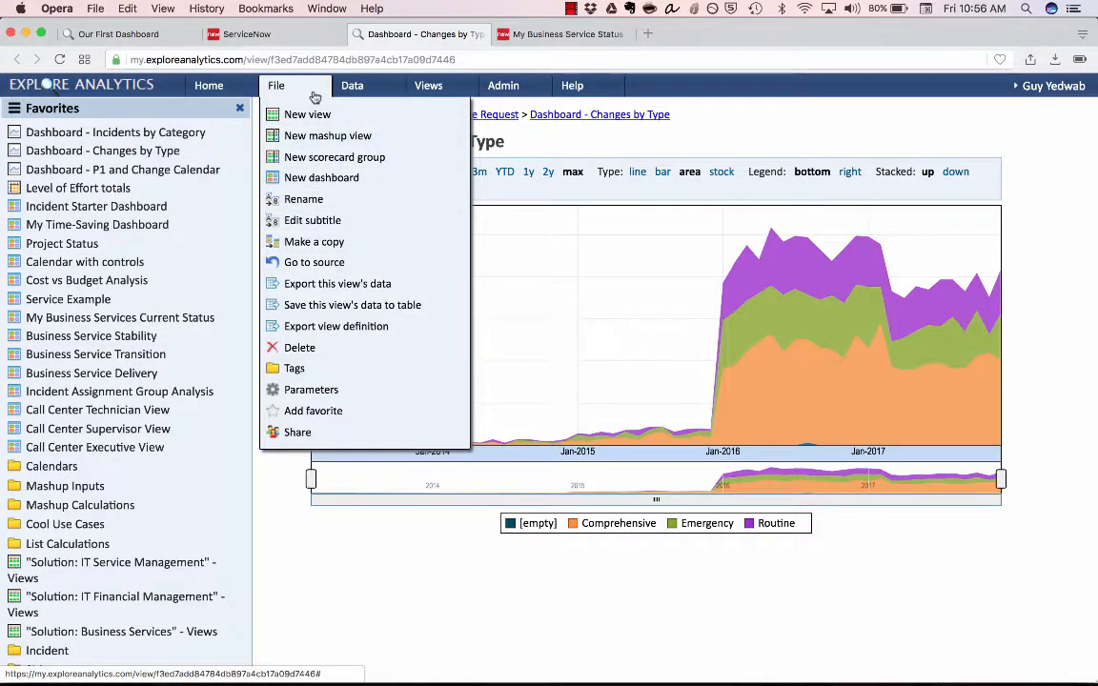
{"action": "left_click", "coordinate": [357, 37]}
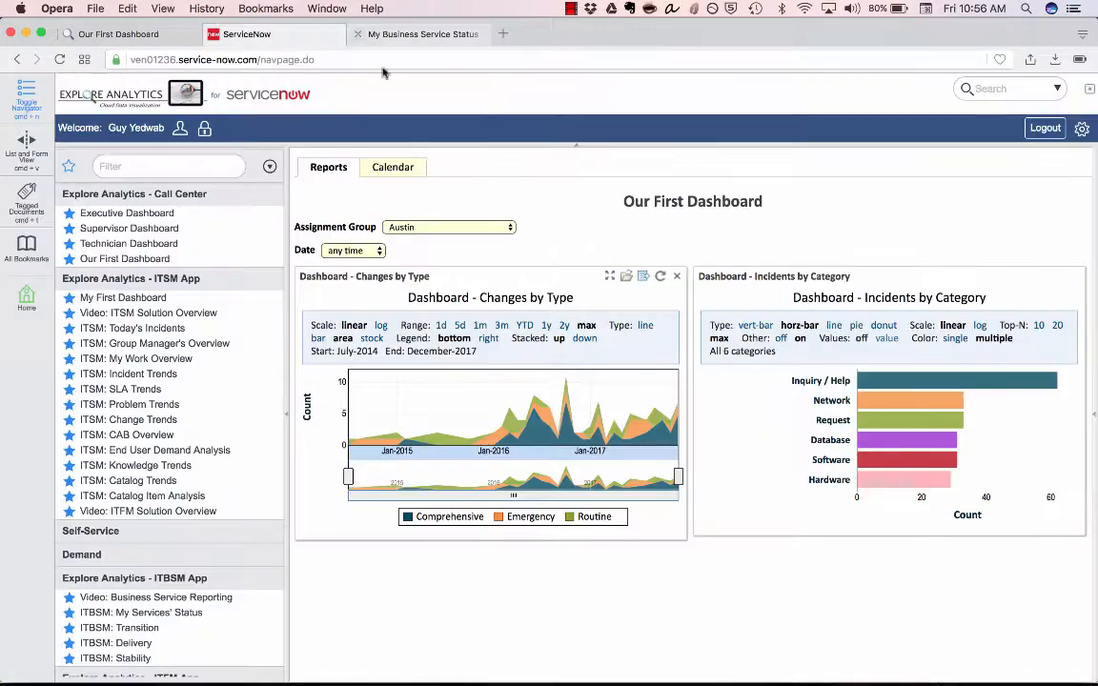
Step: Export the Changes by Type data from the published dashboard as a CSV file, open the downloaded file, and return to the dashboard
{"action": "left_click", "coordinate": [642, 277]}
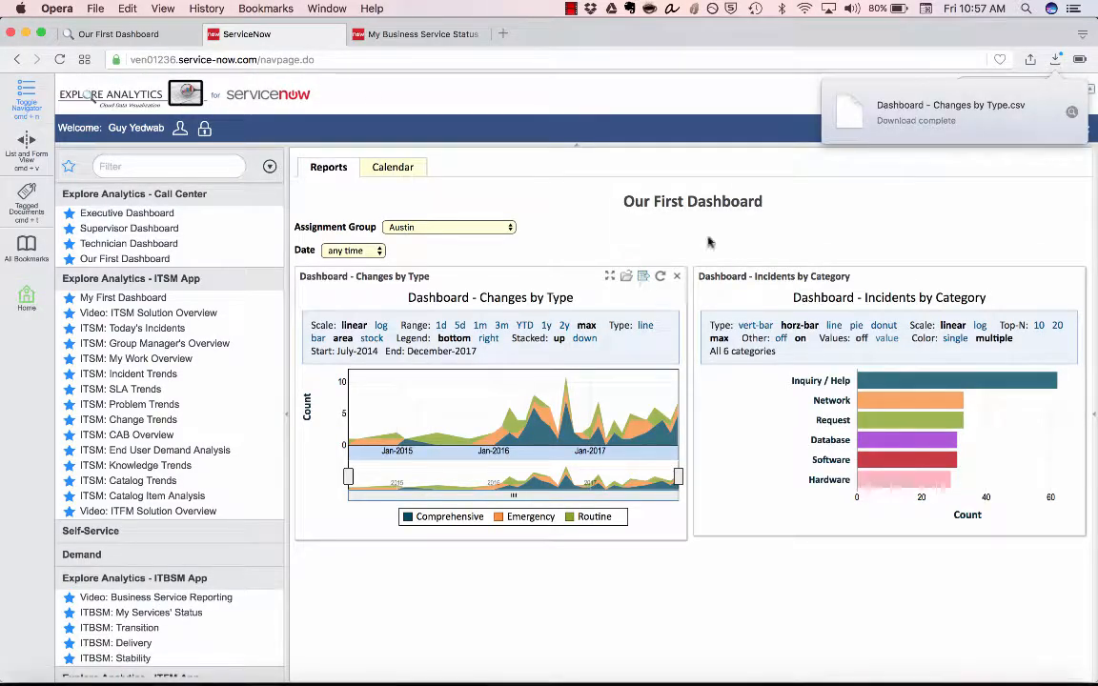
{"action": "left_click", "coordinate": [994, 109]}
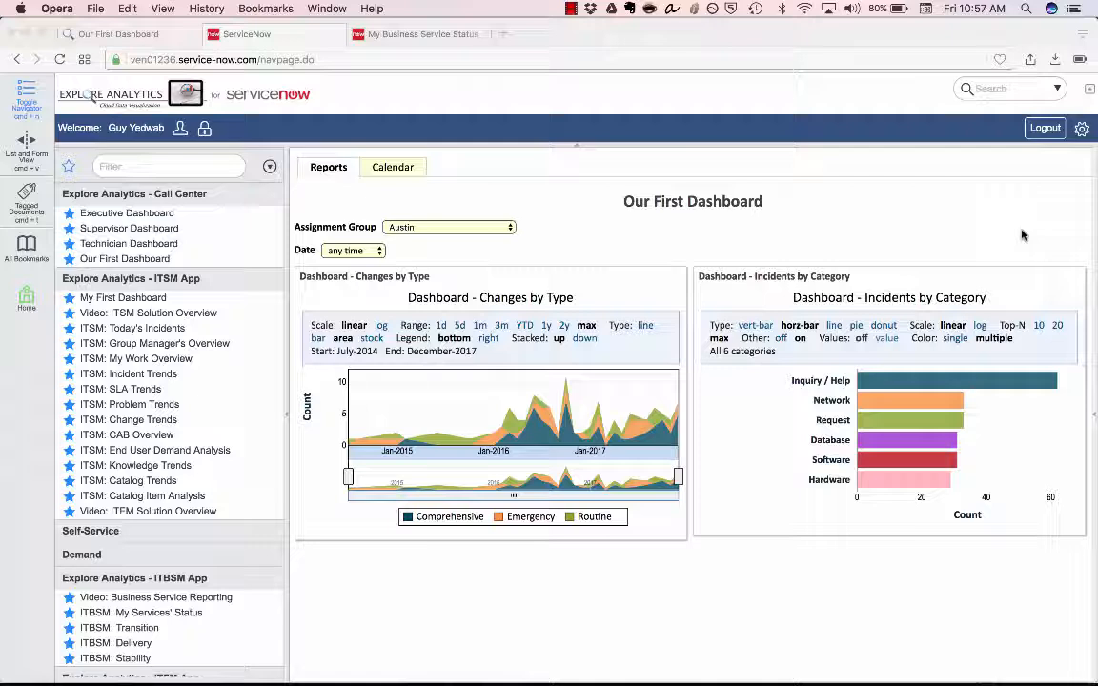
{"action": "left_click", "coordinate": [1022, 236]}
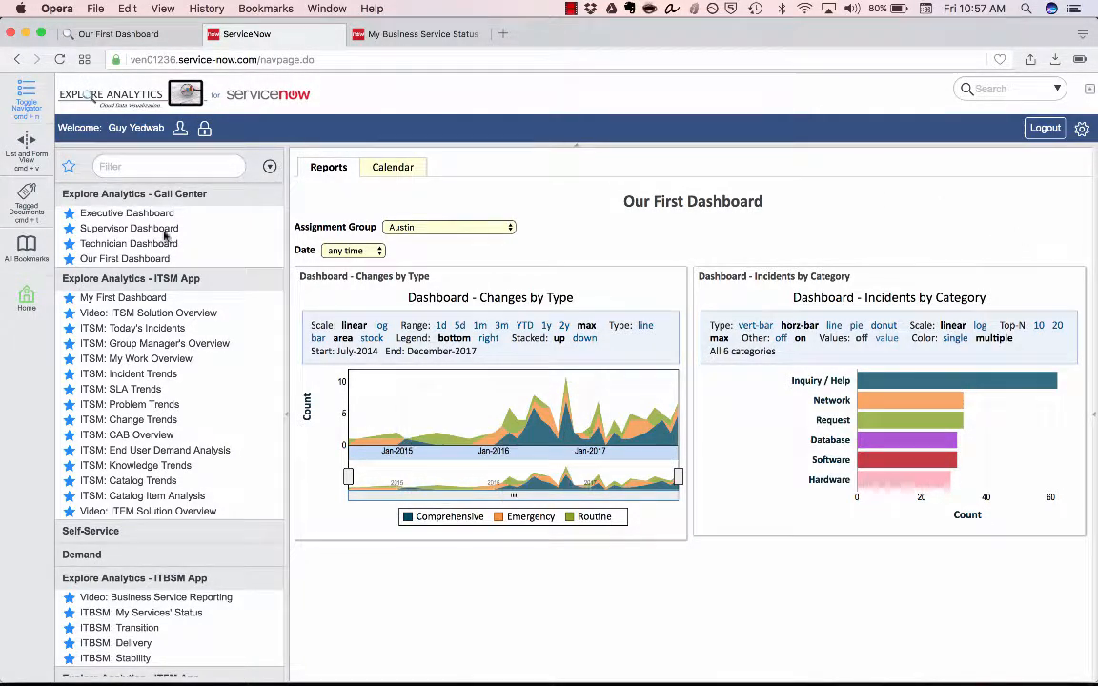
Step: Look through the dashboard on the My Business Service Status page and filter it by the Operational status
{"action": "left_click", "coordinate": [421, 34]}
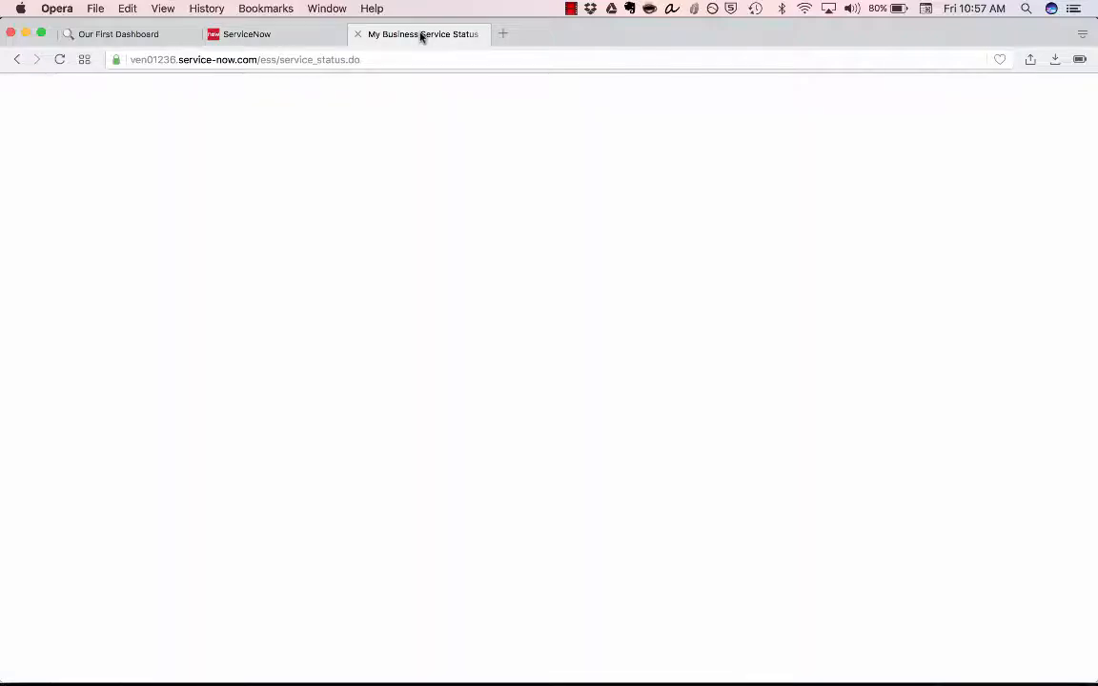
{"action": "scroll", "coordinate": [381, 224], "scroll_direction": "down", "scroll_amount": 5}
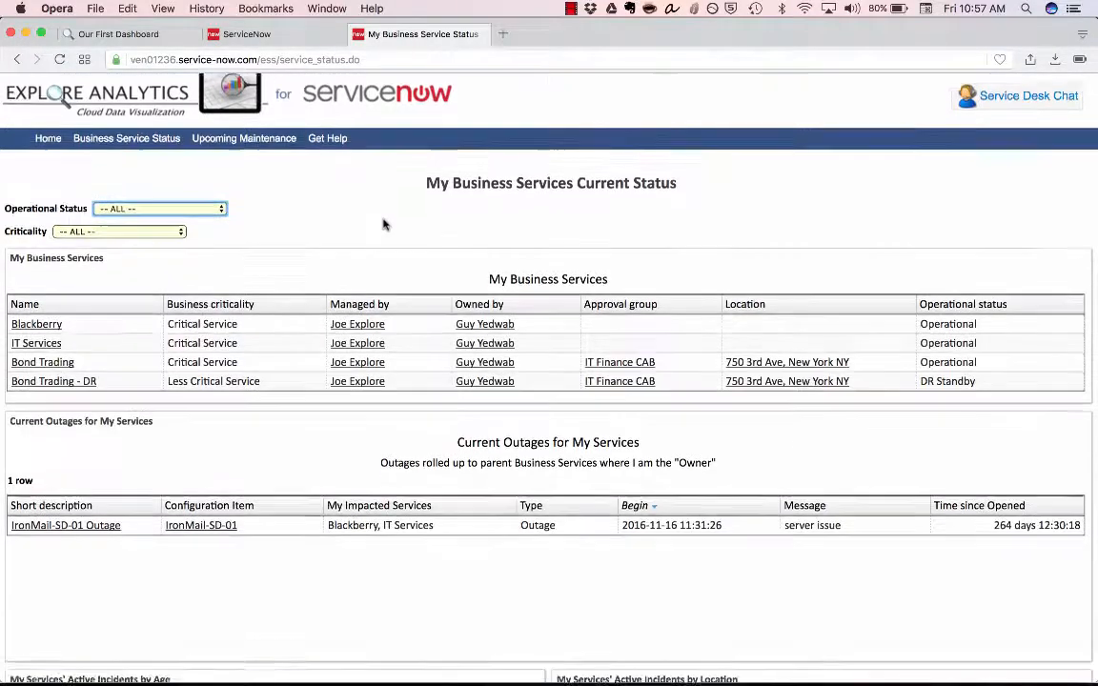
{"action": "scroll", "coordinate": [382, 223], "scroll_direction": "up", "scroll_amount": 1}
{"action": "scroll", "coordinate": [382, 223], "scroll_direction": "down", "scroll_amount": 3}
{"action": "scroll", "coordinate": [382, 223], "scroll_direction": "up", "scroll_amount": 5}
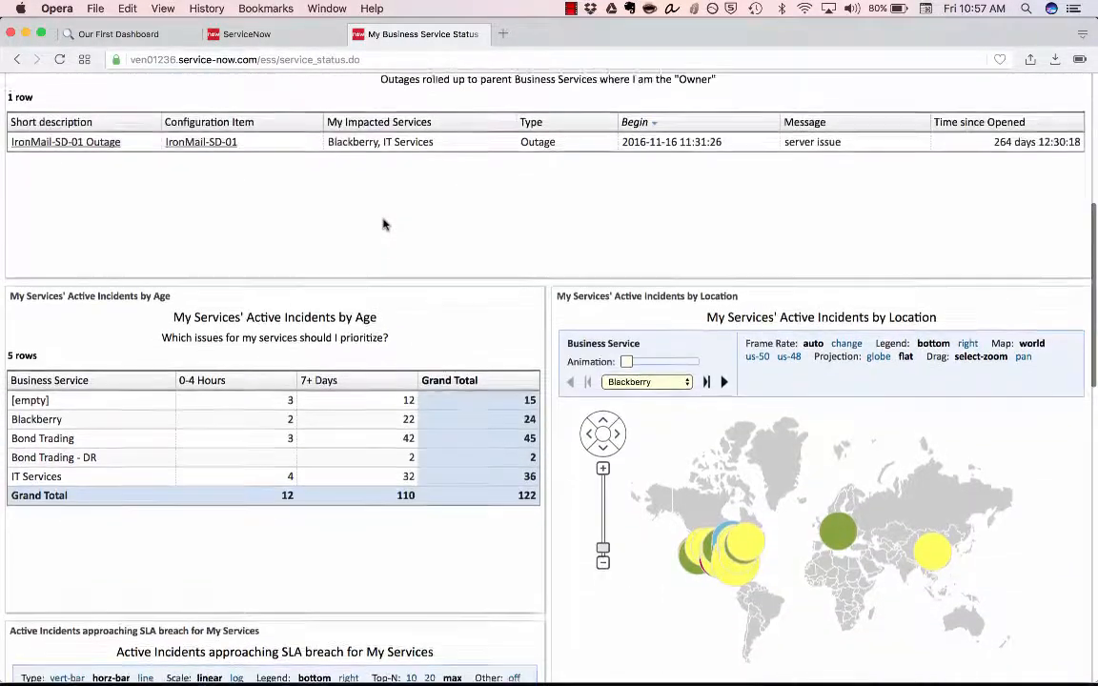
{"action": "left_click", "coordinate": [165, 247]}
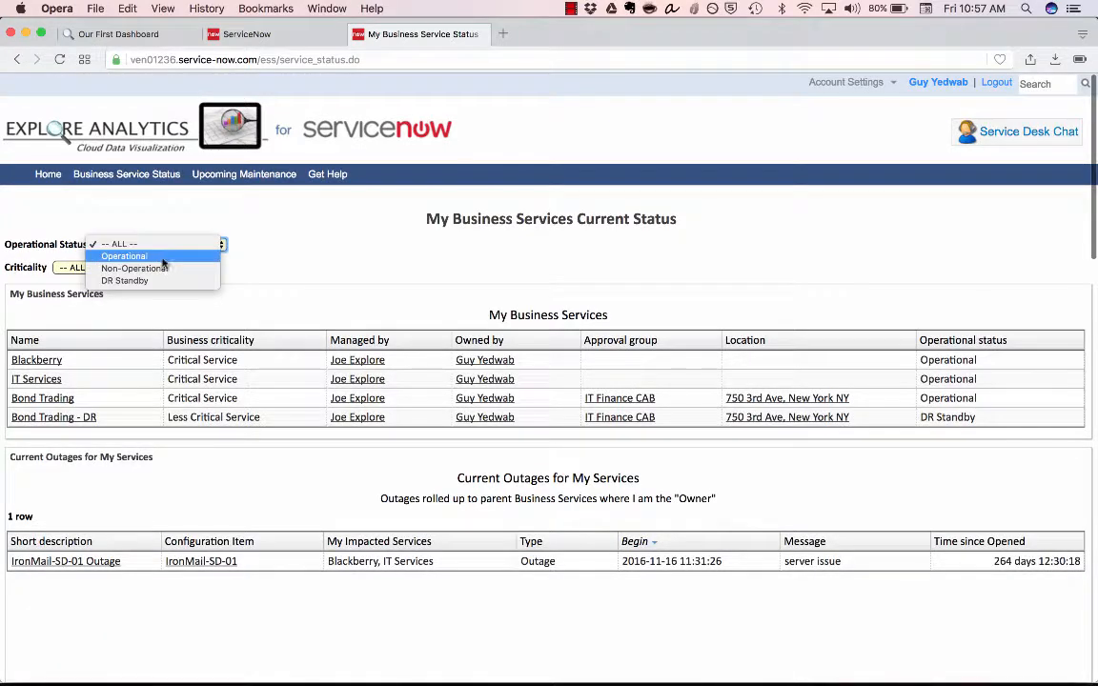
{"action": "left_click", "coordinate": [182, 254]}
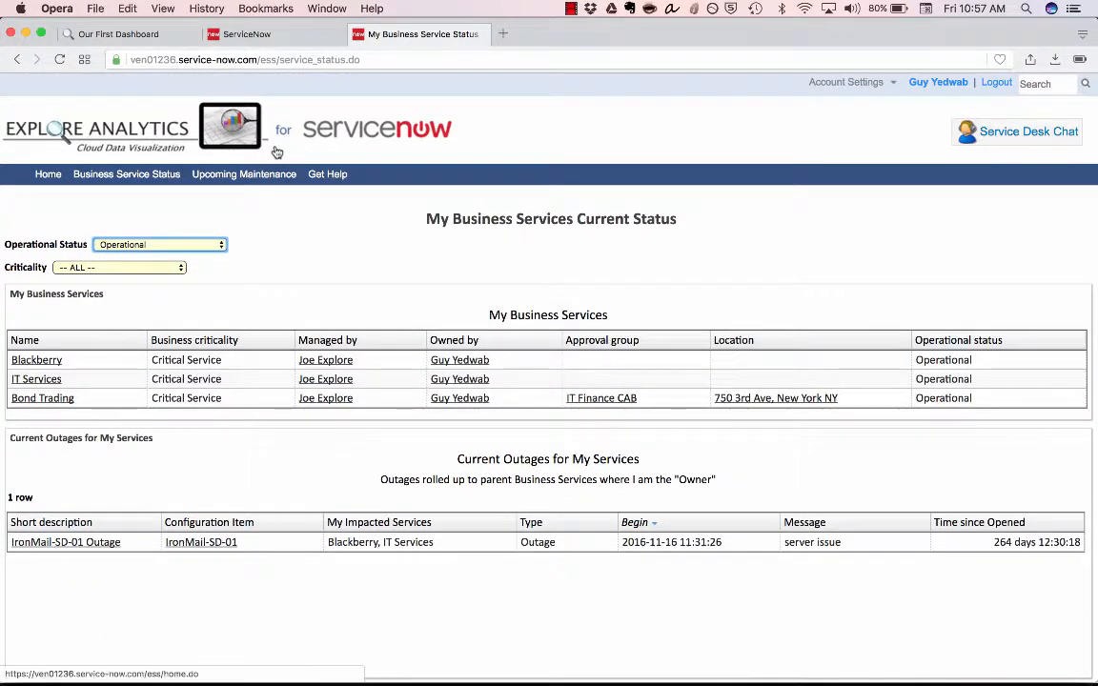
Step: Review the scheduled publishing and distribution settings for Our First Dashboard in Explore Analytics through to the repeat schedule, and close them without saving
{"action": "left_click", "coordinate": [147, 38]}
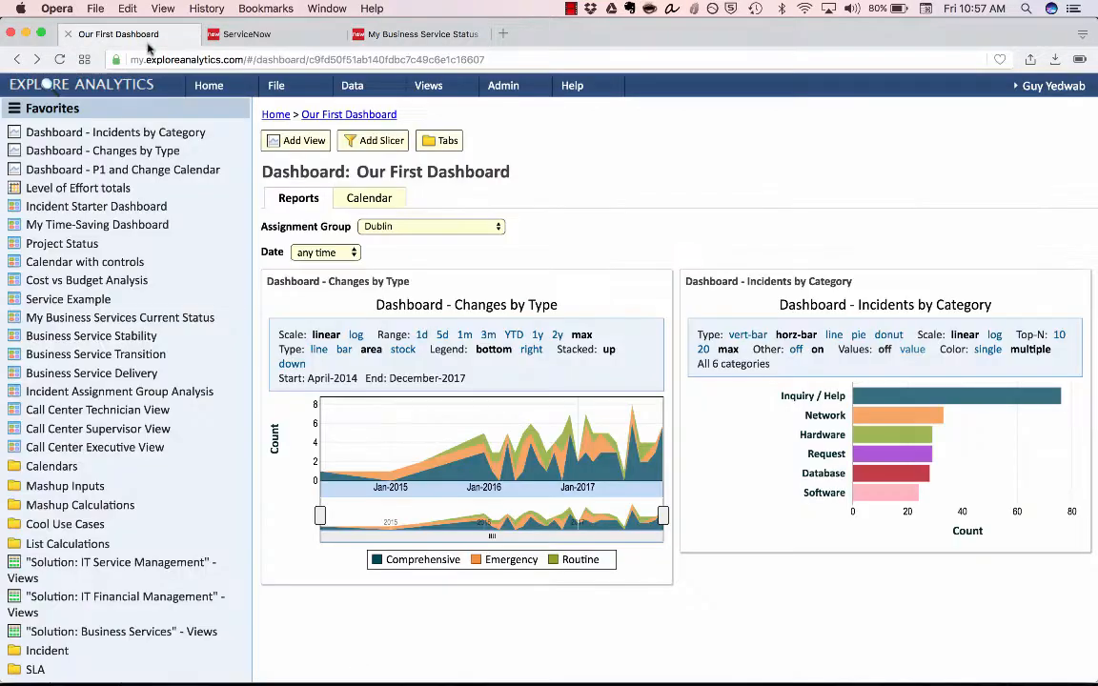
{"action": "left_click", "coordinate": [288, 91]}
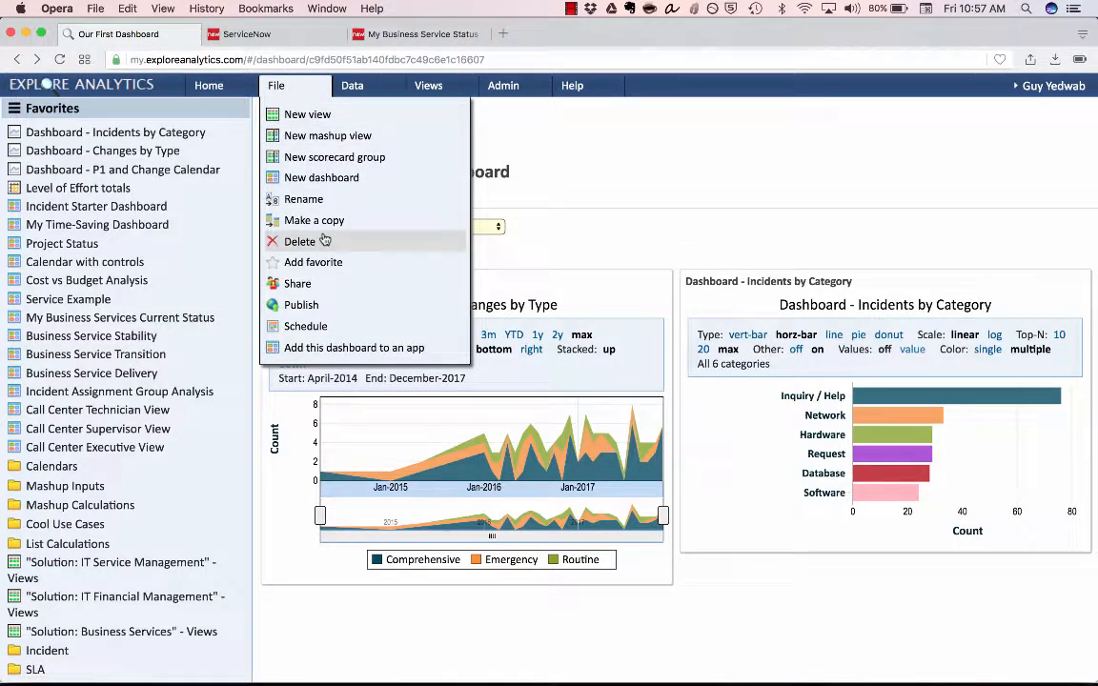
{"action": "left_click", "coordinate": [335, 328]}
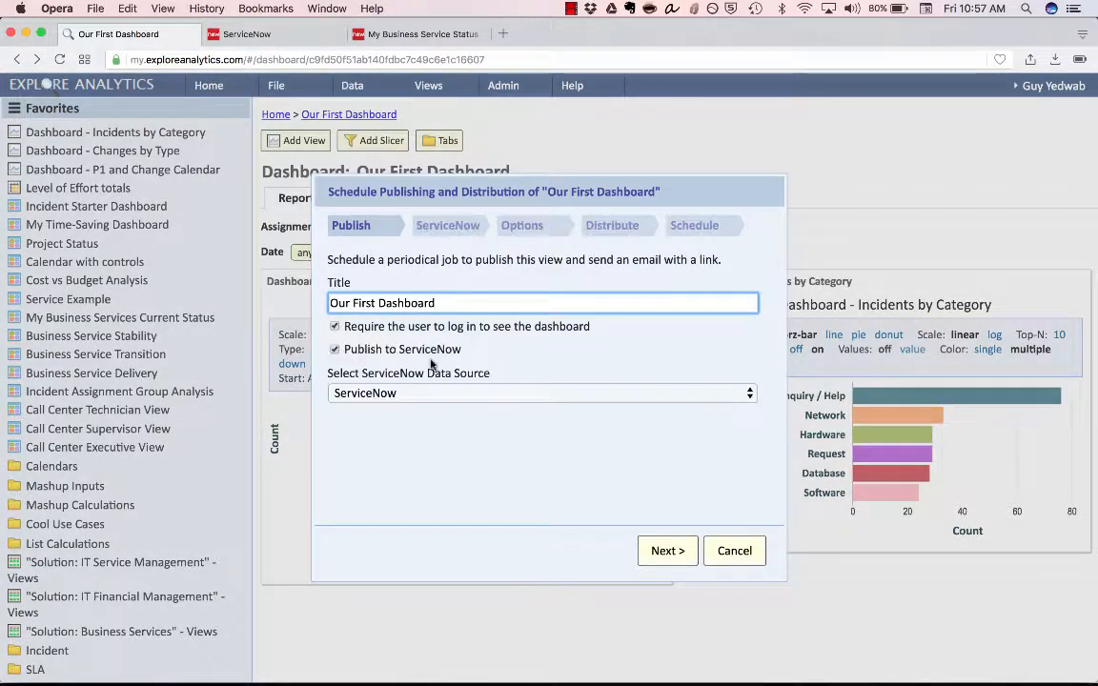
{"action": "left_click", "coordinate": [664, 552]}
{"action": "left_click", "coordinate": [664, 553]}
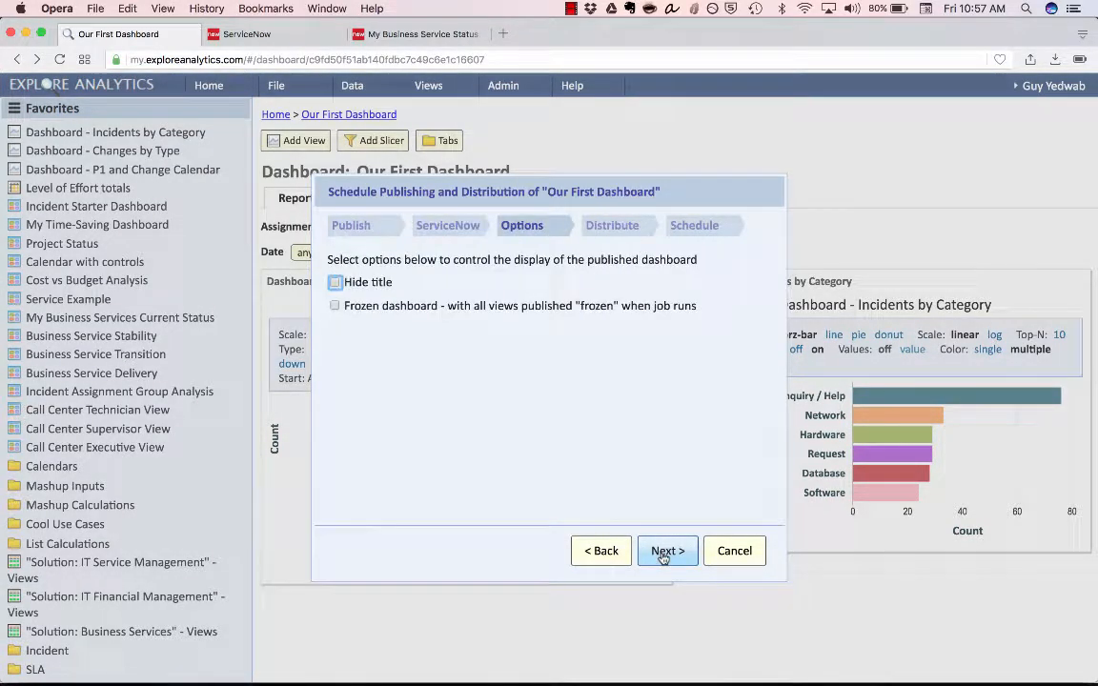
{"action": "left_click", "coordinate": [664, 552]}
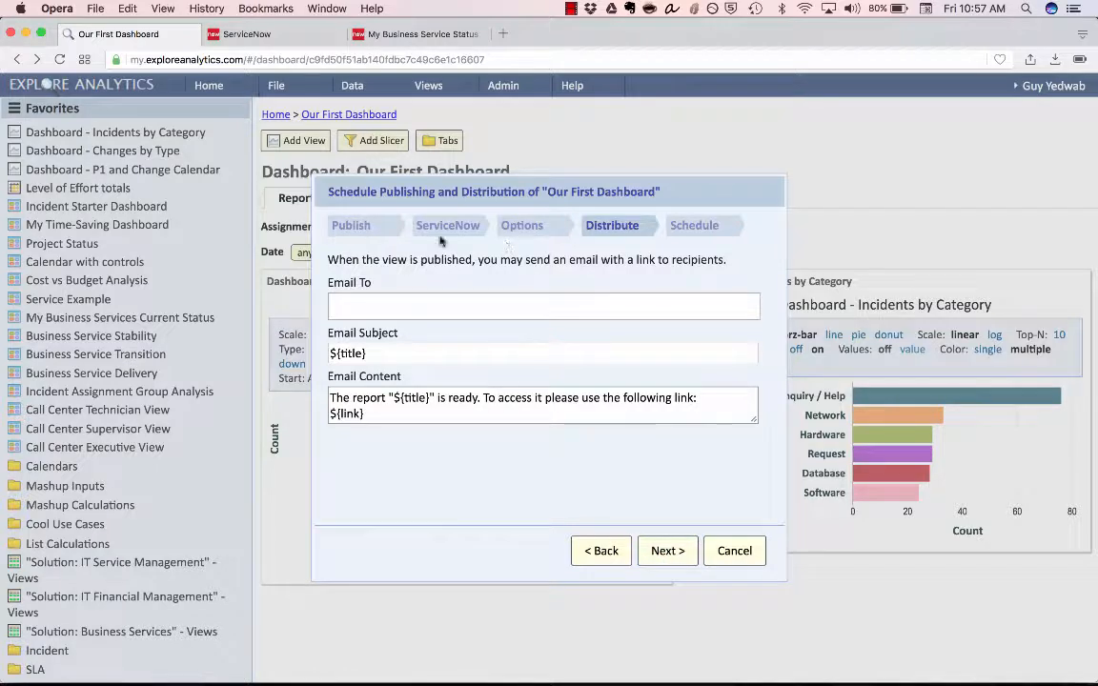
{"action": "left_click", "coordinate": [667, 551]}
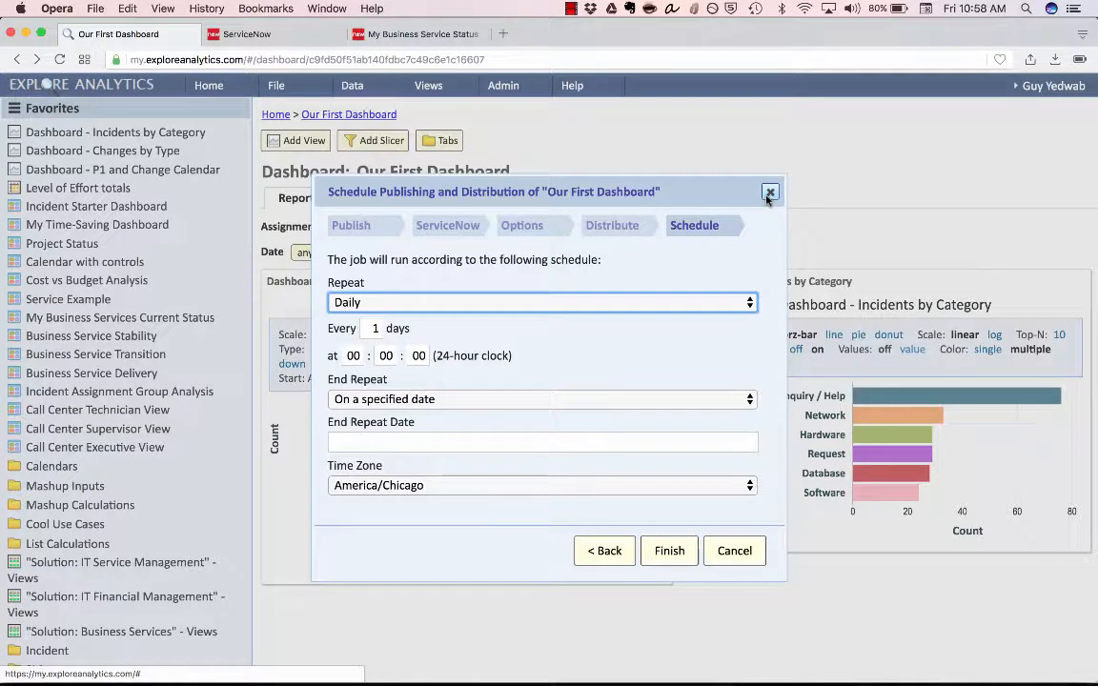
{"action": "left_click", "coordinate": [769, 189]}
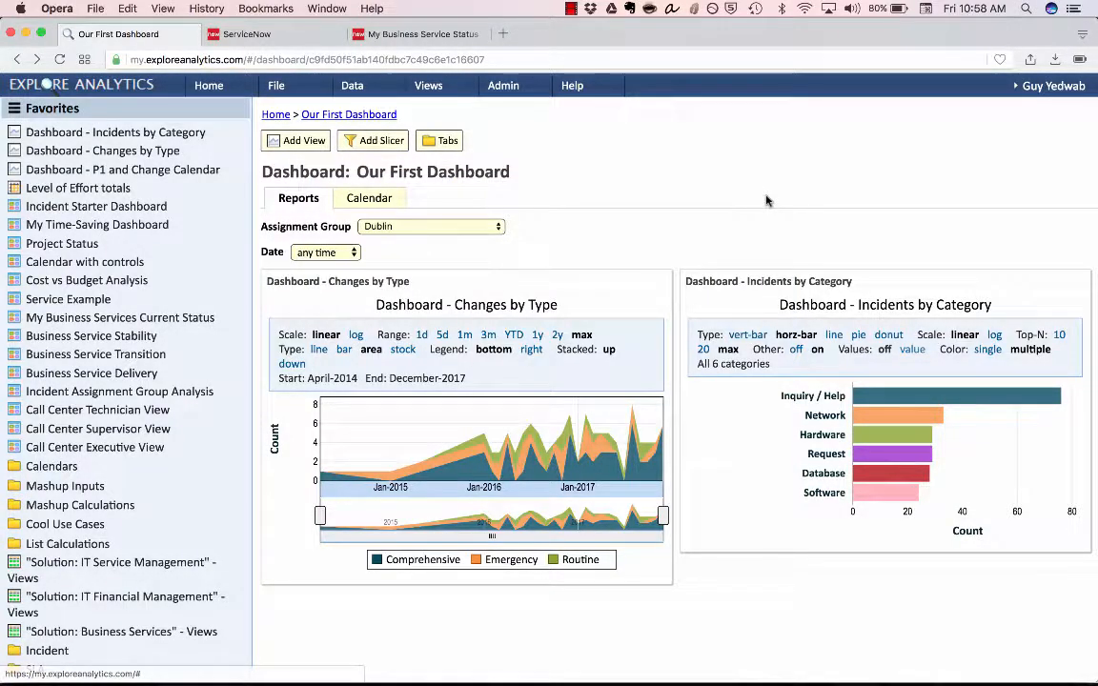